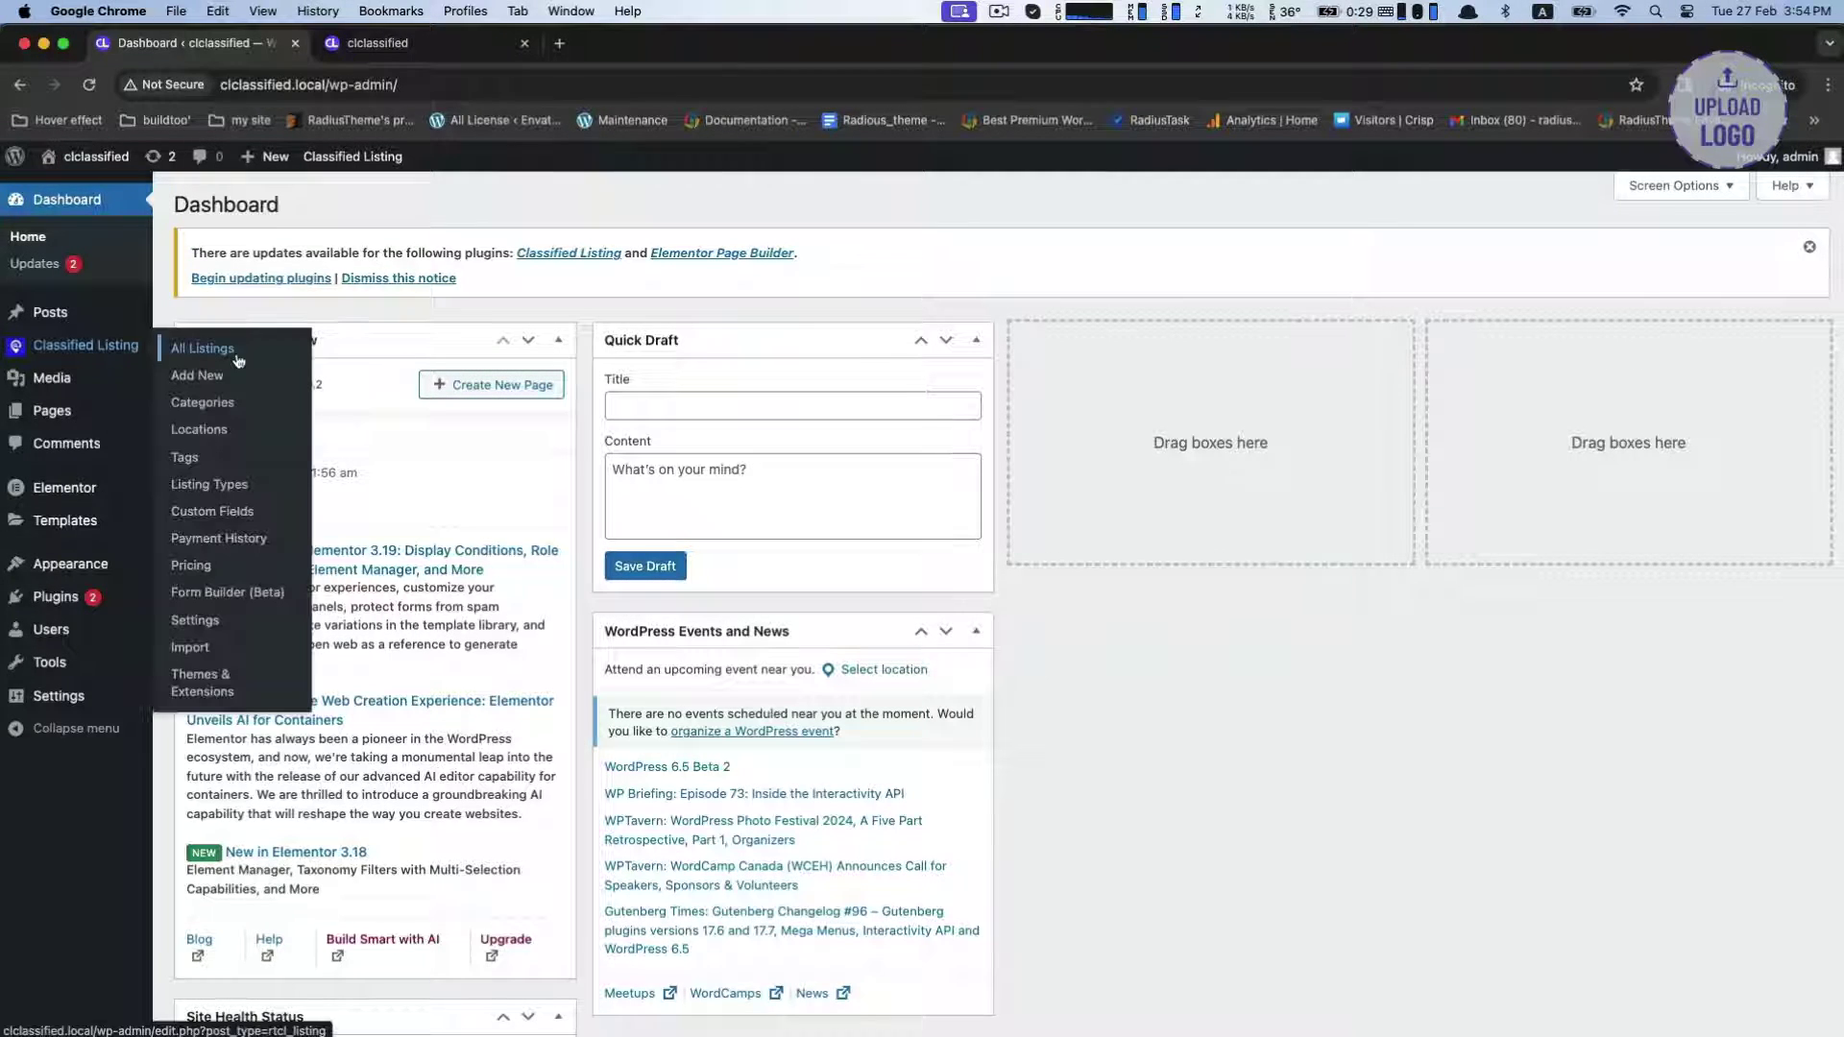
Open the General Form in Form Builder (Beta) for editing.
click(236, 596)
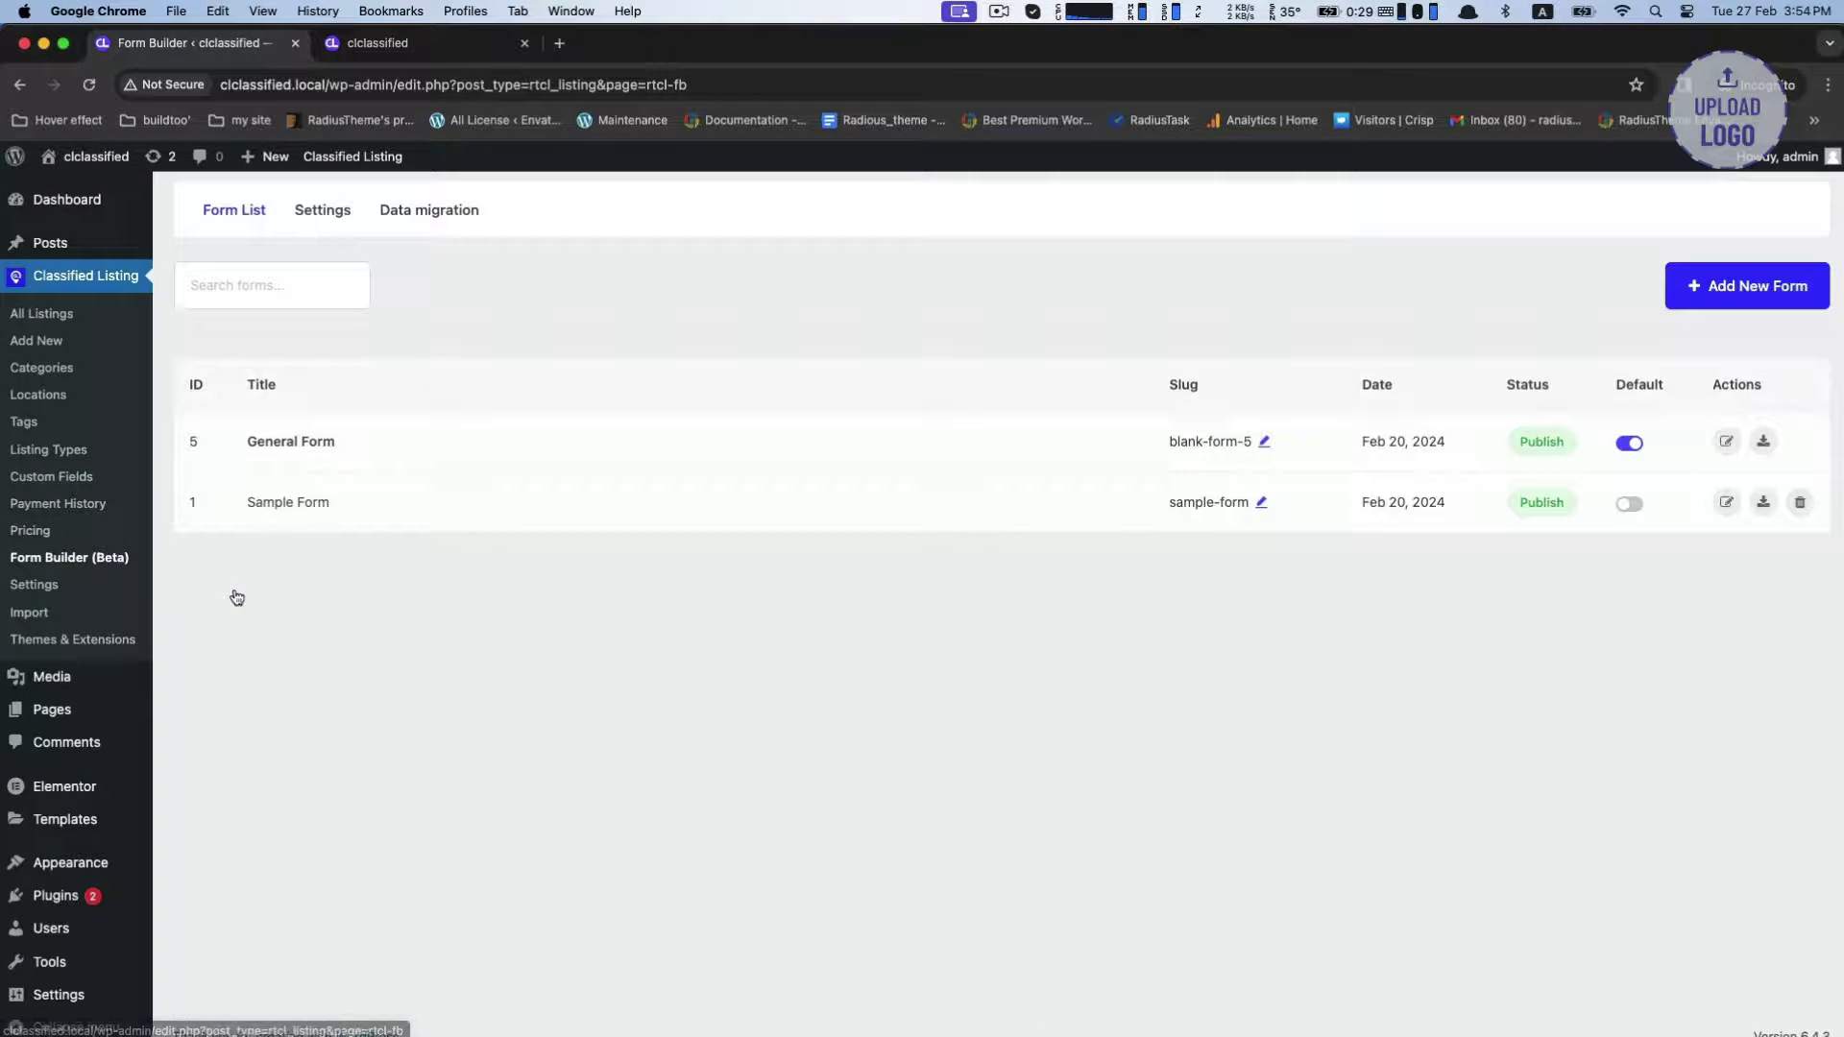
Add a new empty section at the end of the General Form.
click(280, 437)
scroll(576, 494, down, 1)
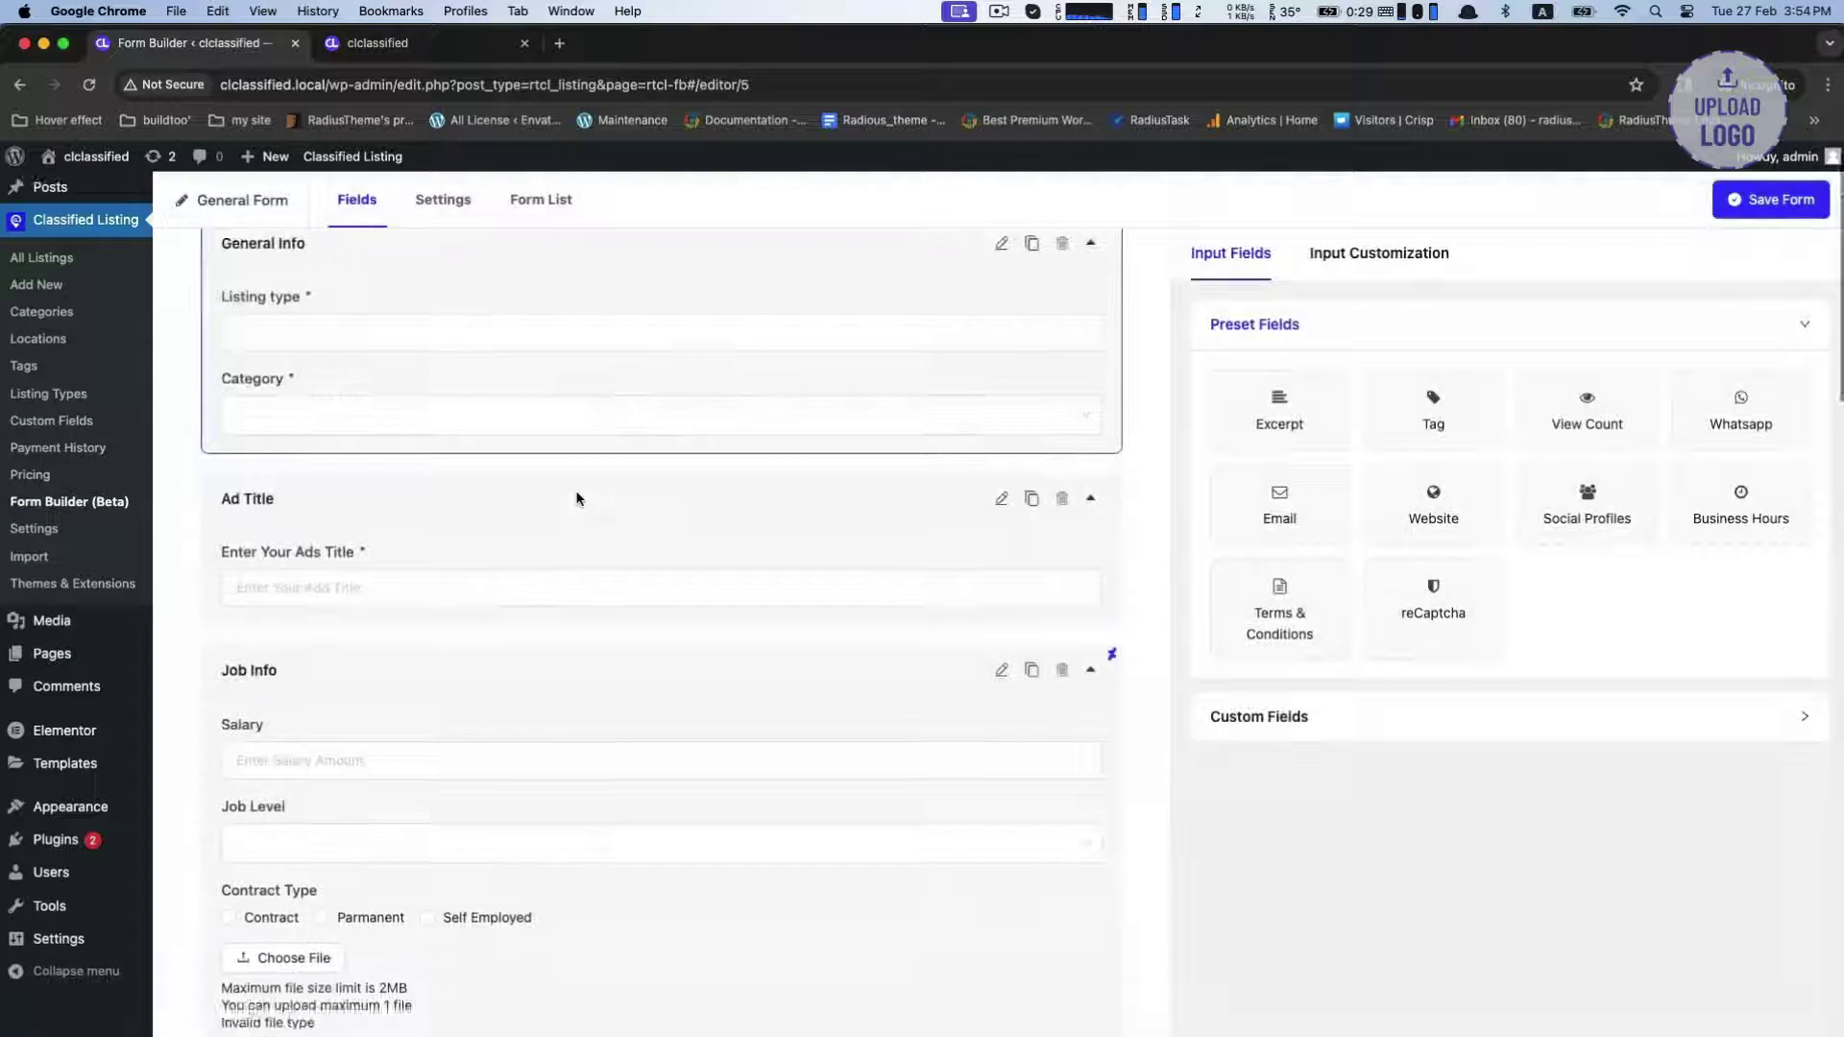
scroll(576, 494, down, 6)
scroll(576, 494, down, 5)
scroll(578, 498, down, 3)
scroll(577, 498, down, 8)
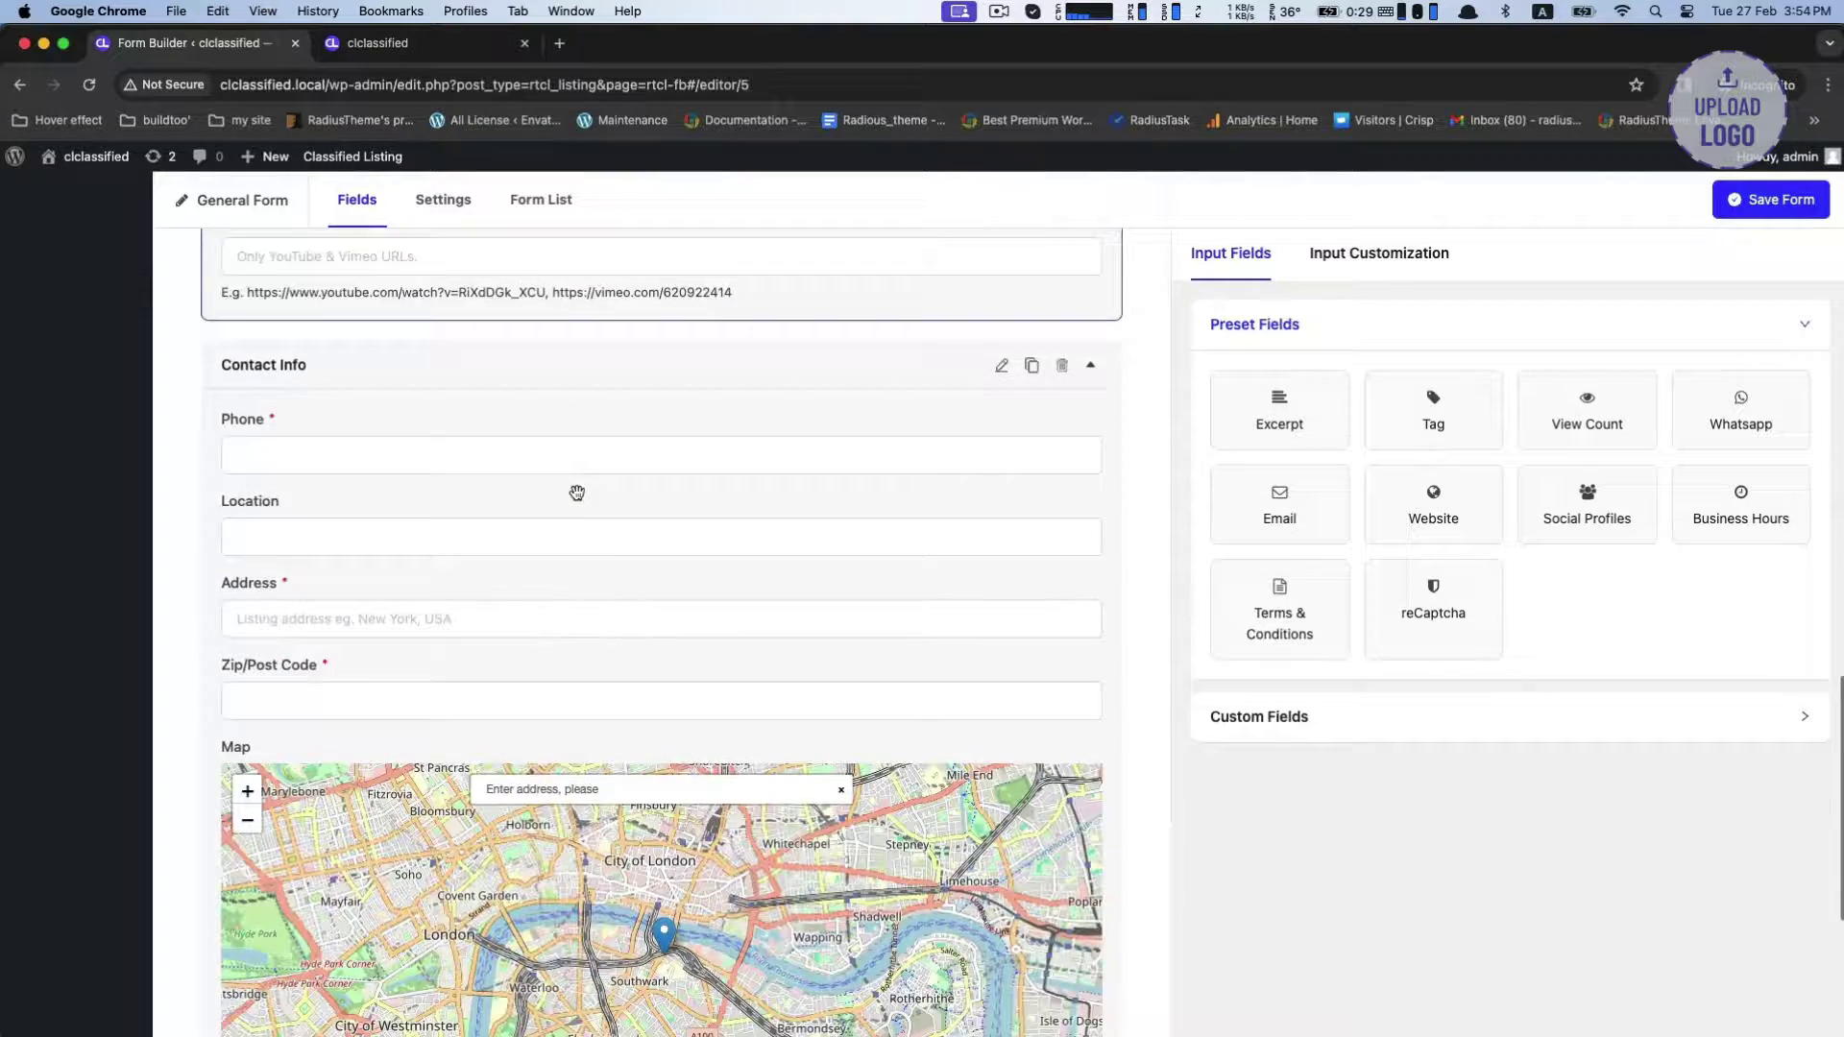
scroll(577, 498, down, 5)
click(616, 910)
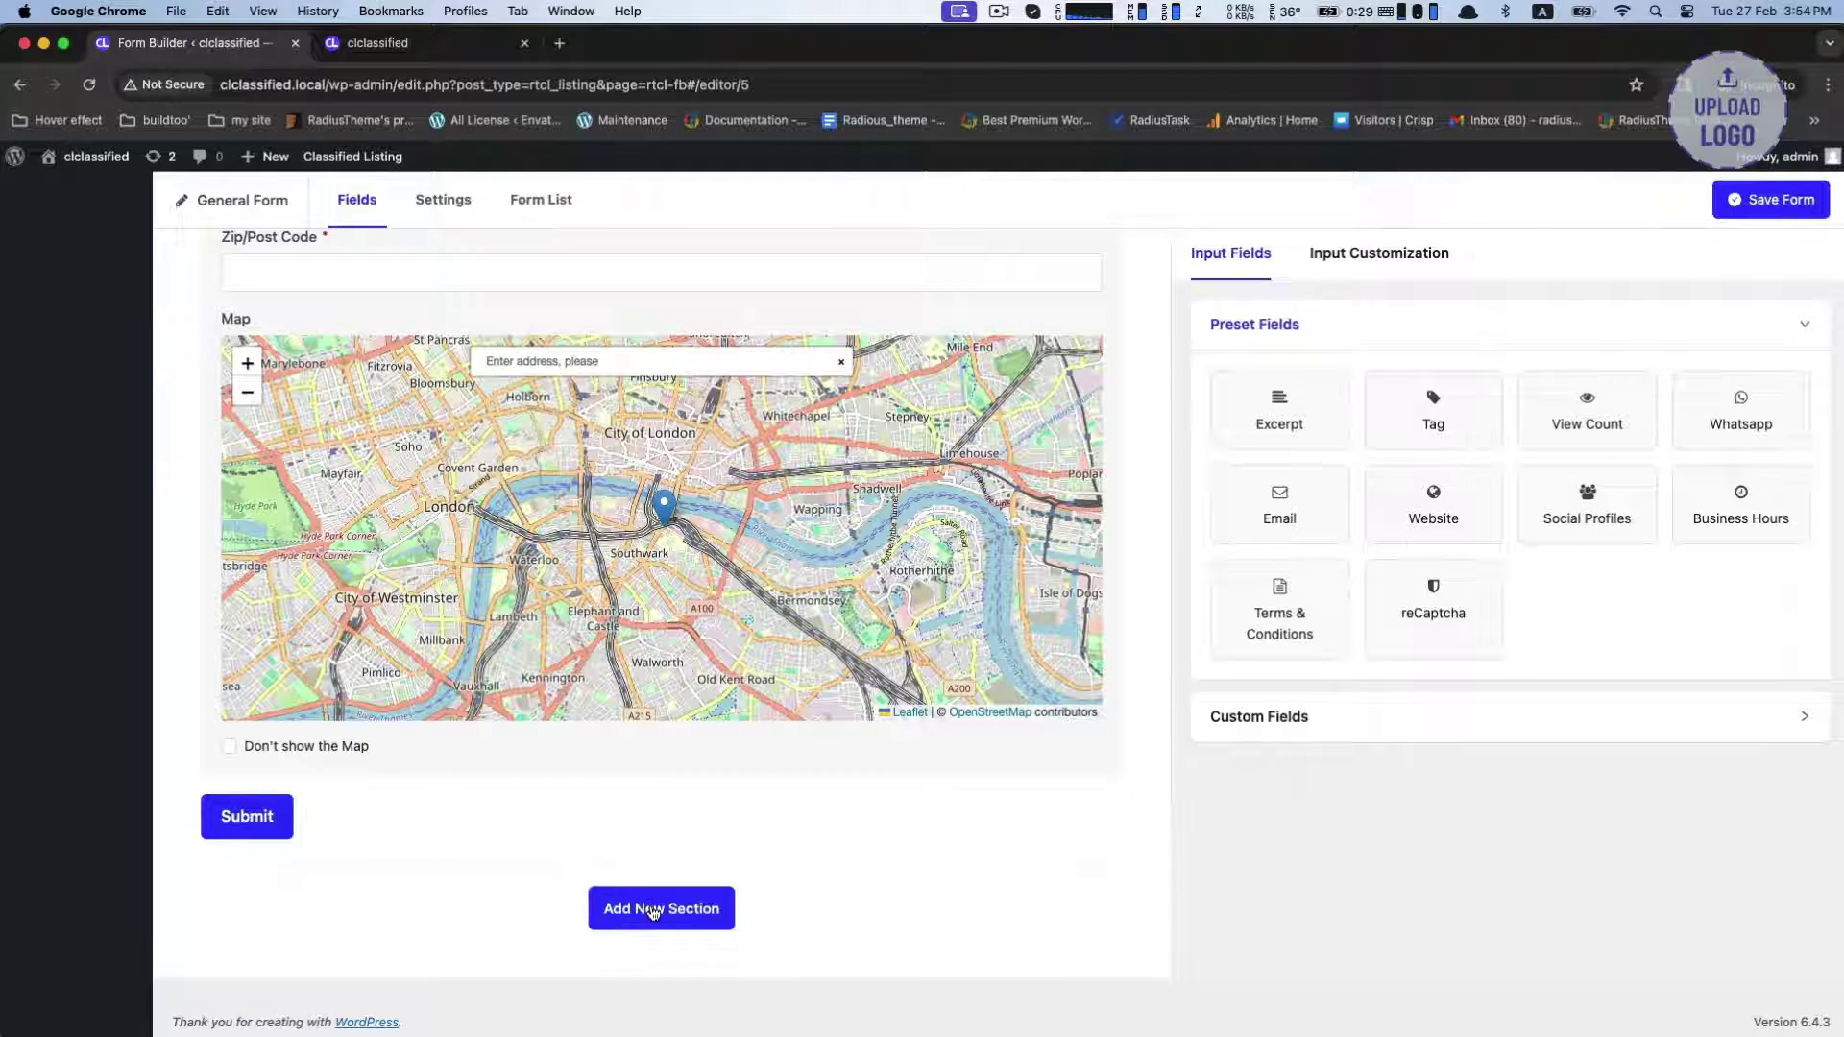
Split the new section into two equal 50/50 columns.
click(992, 642)
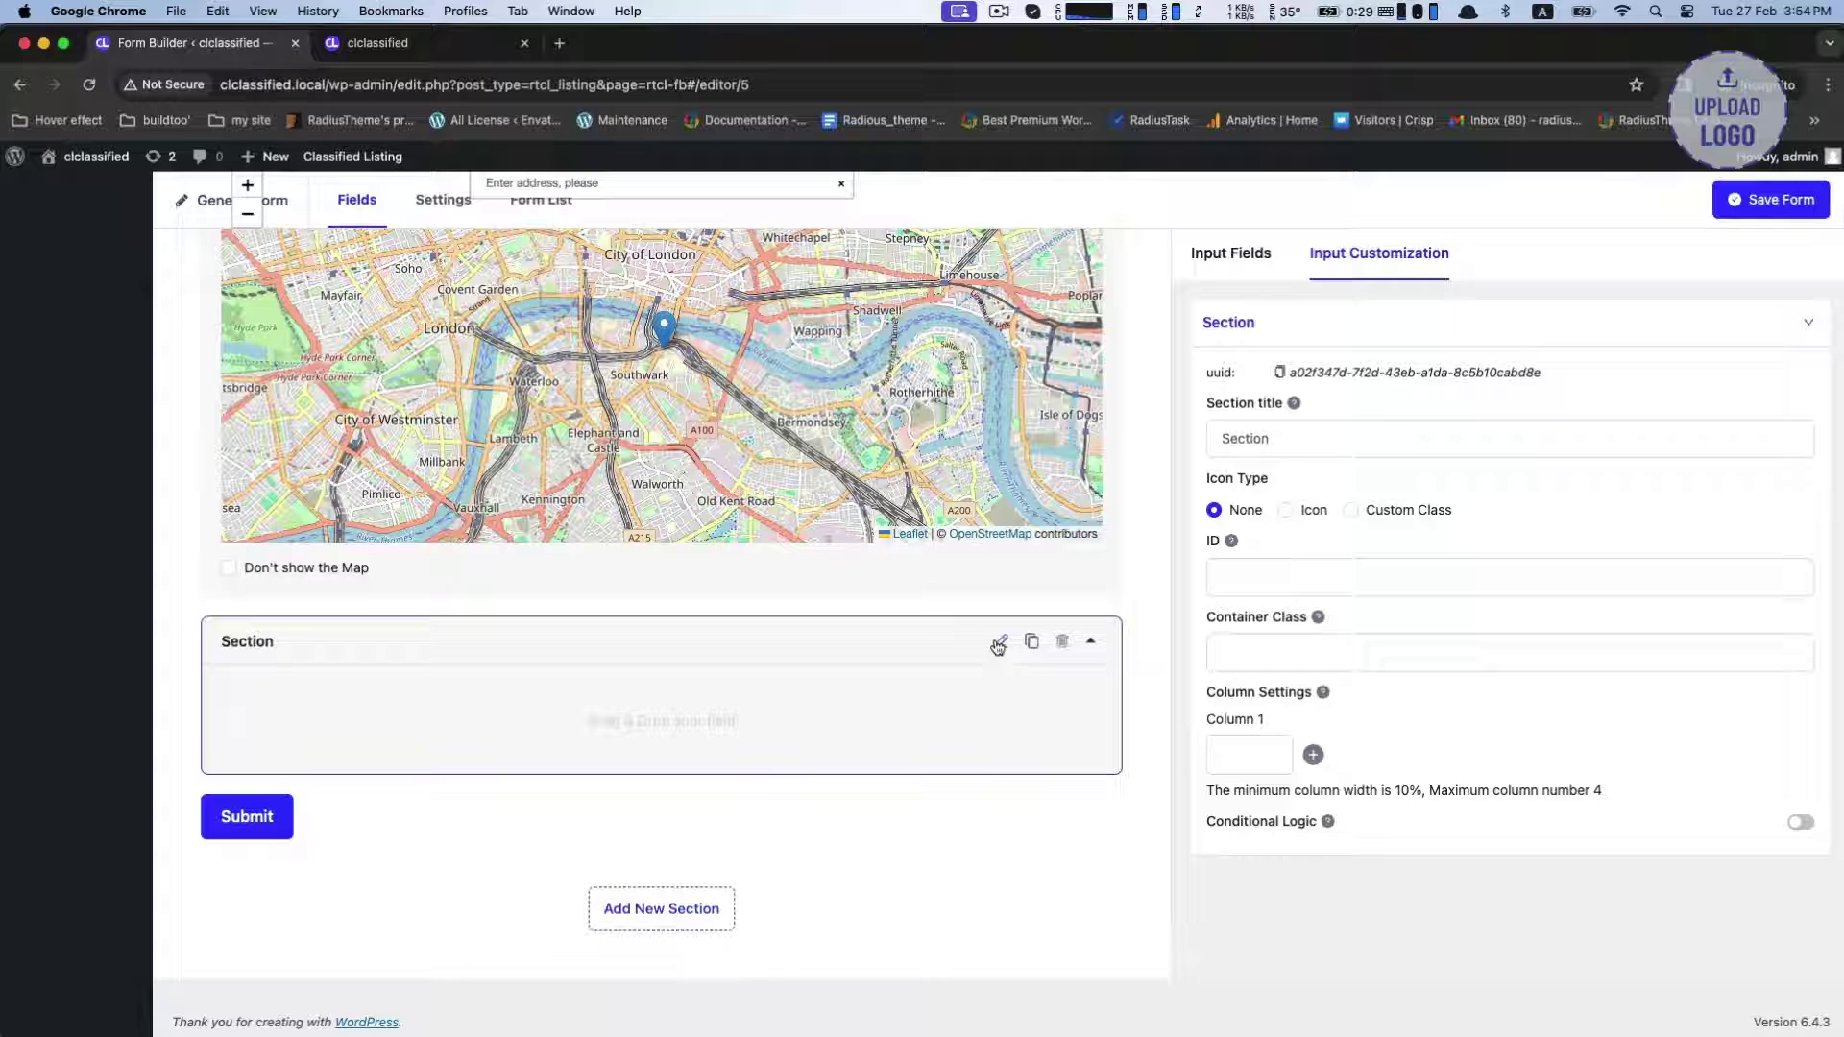
click(1313, 755)
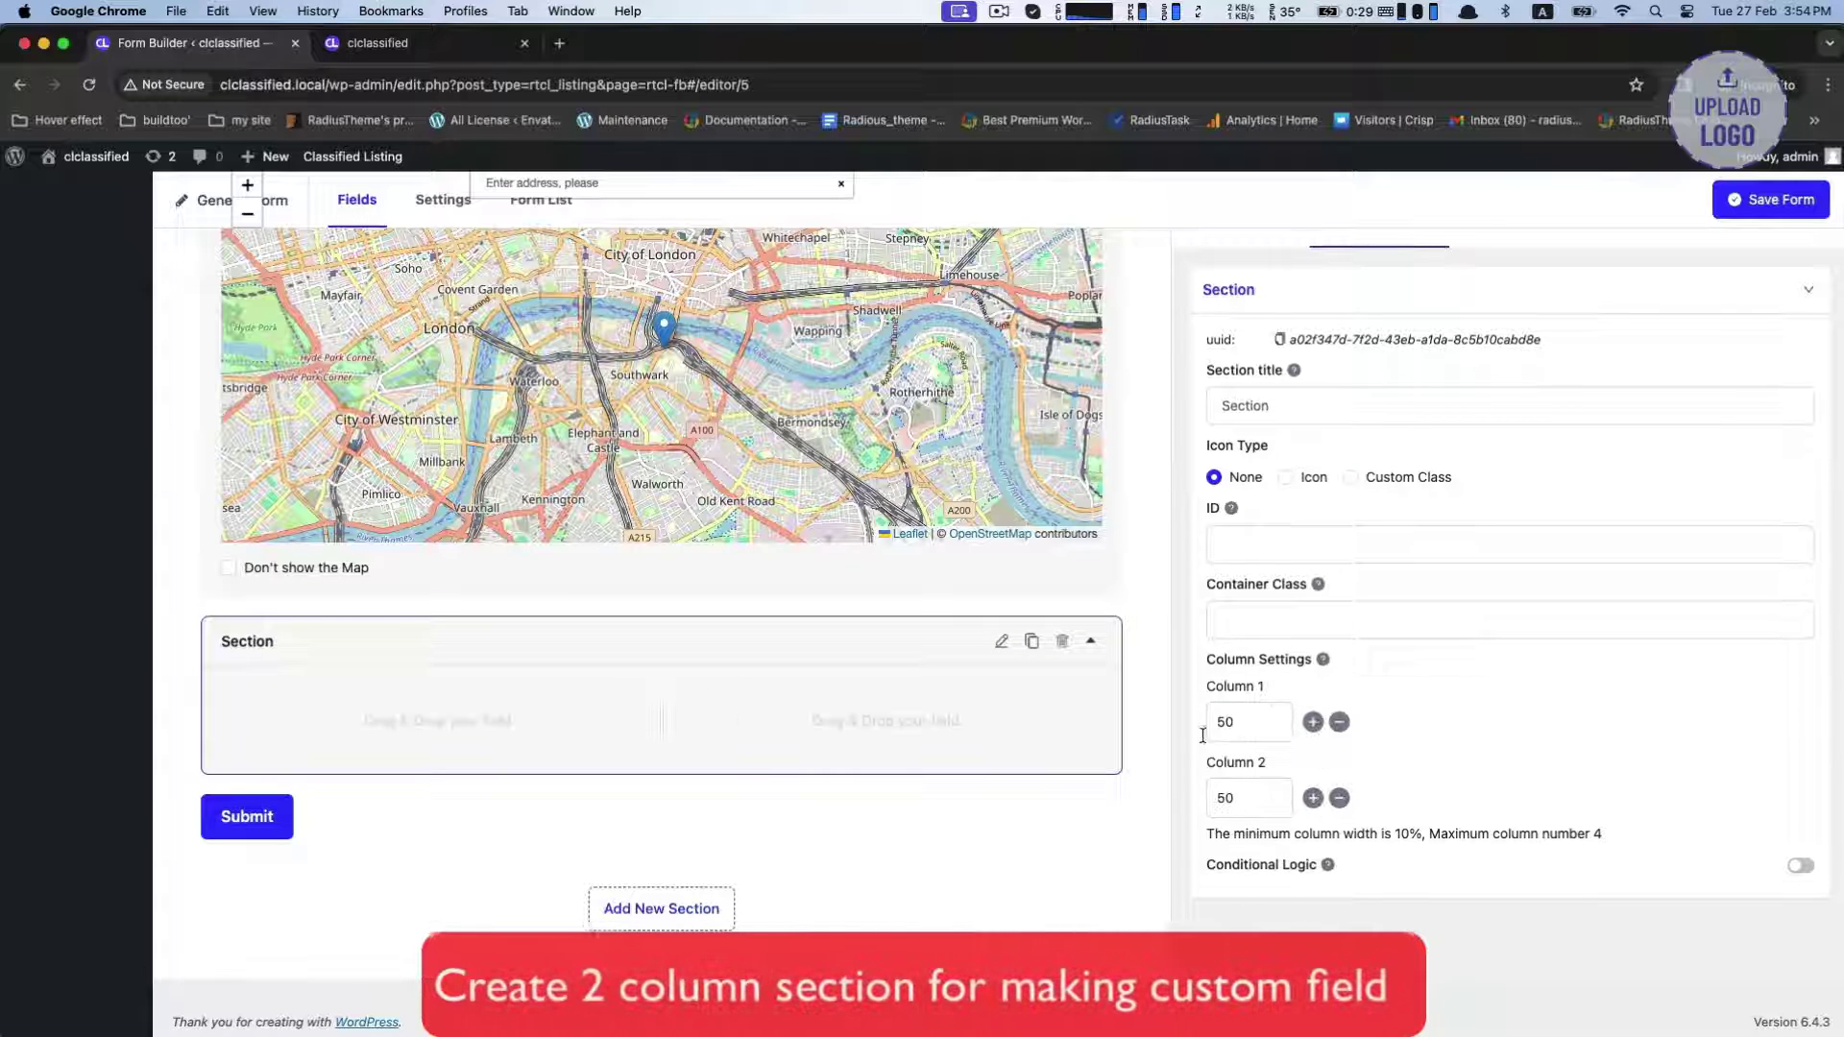
drag(1265, 685, 1206, 686)
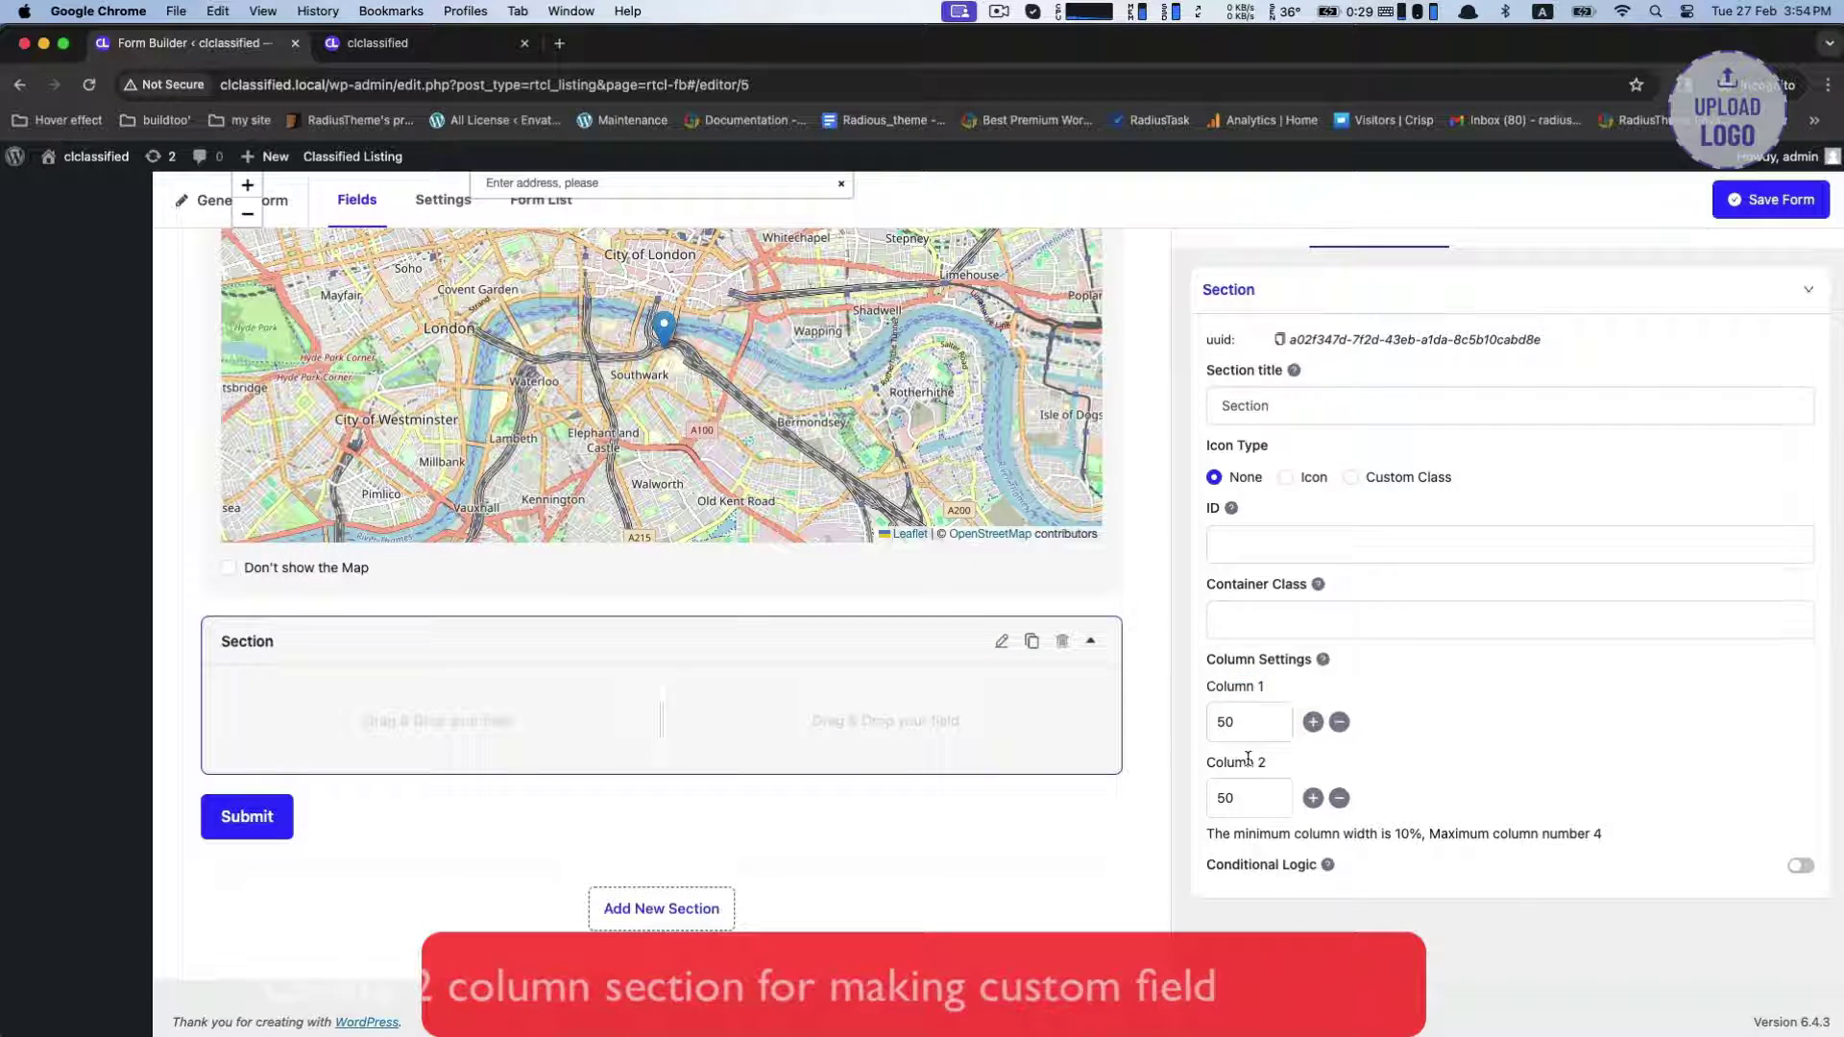
drag(1246, 763, 1266, 763)
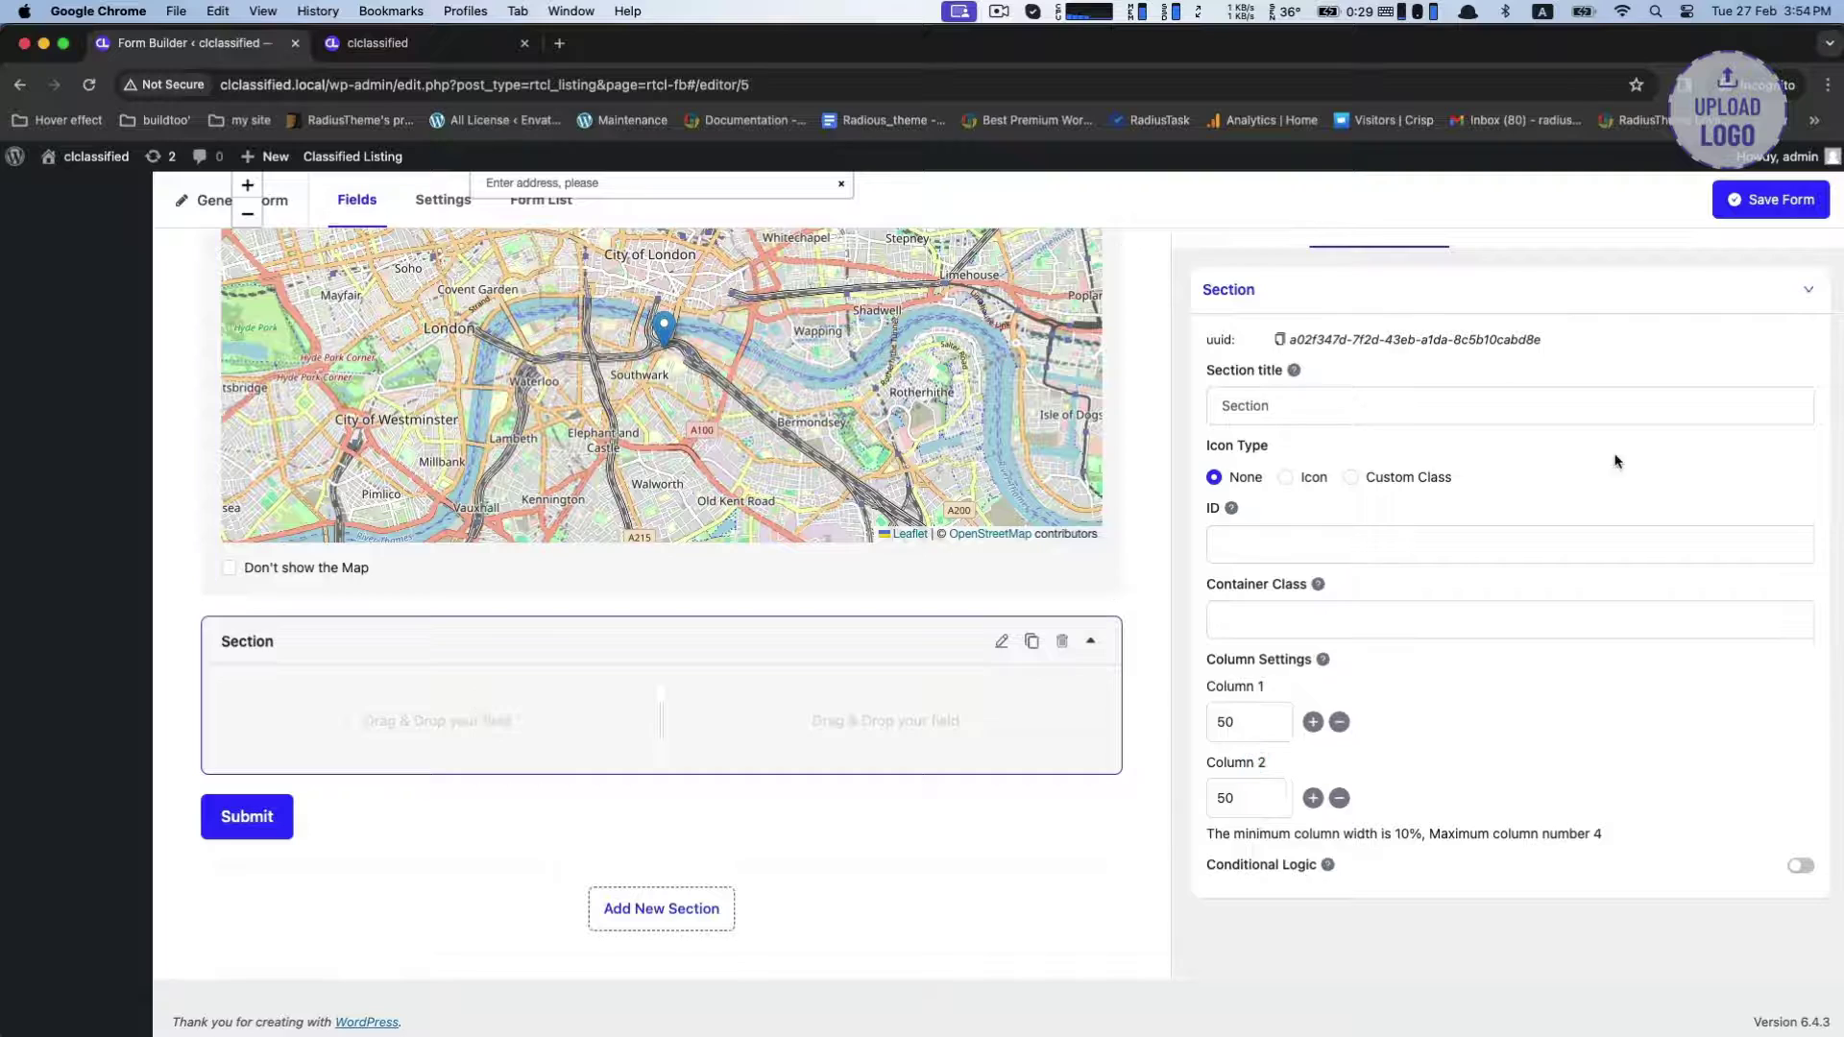
scroll(1616, 462, up, 5)
Place a Dropdown field in the left column and label it 'Car Type'.
click(1208, 281)
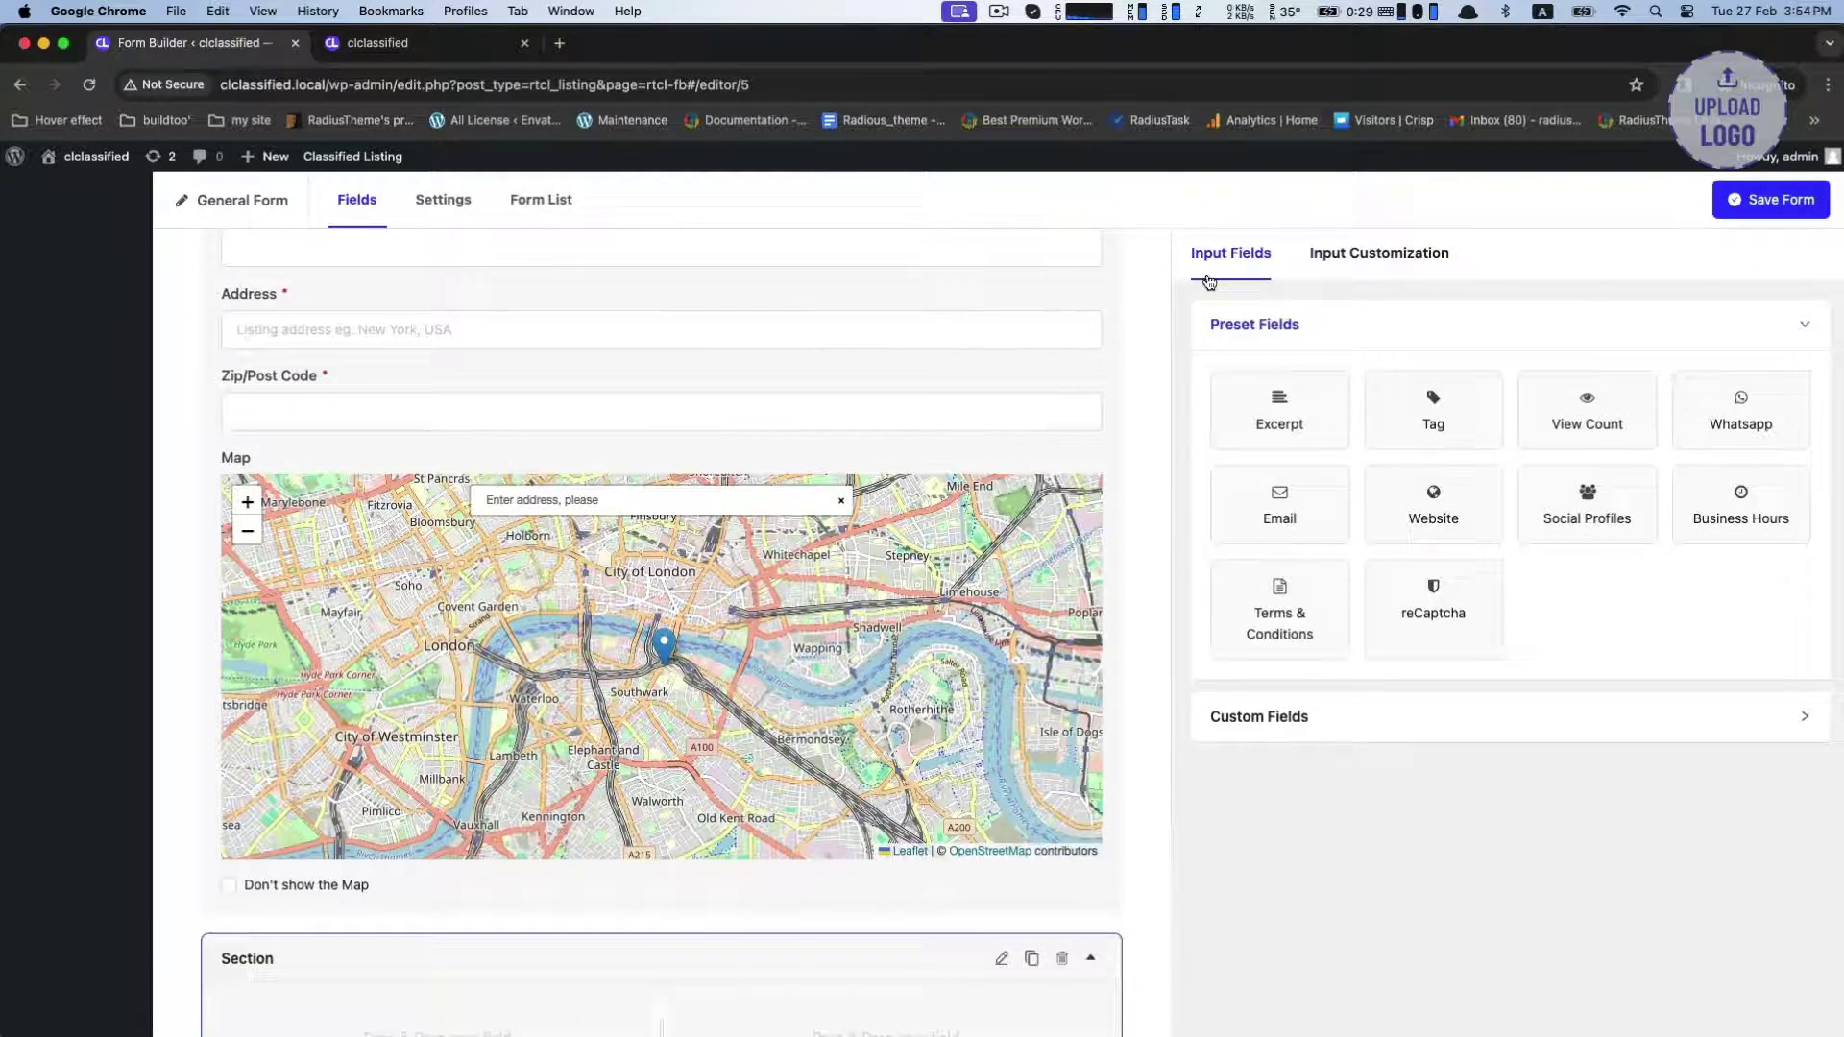
scroll(1208, 281, down, 3)
click(1323, 728)
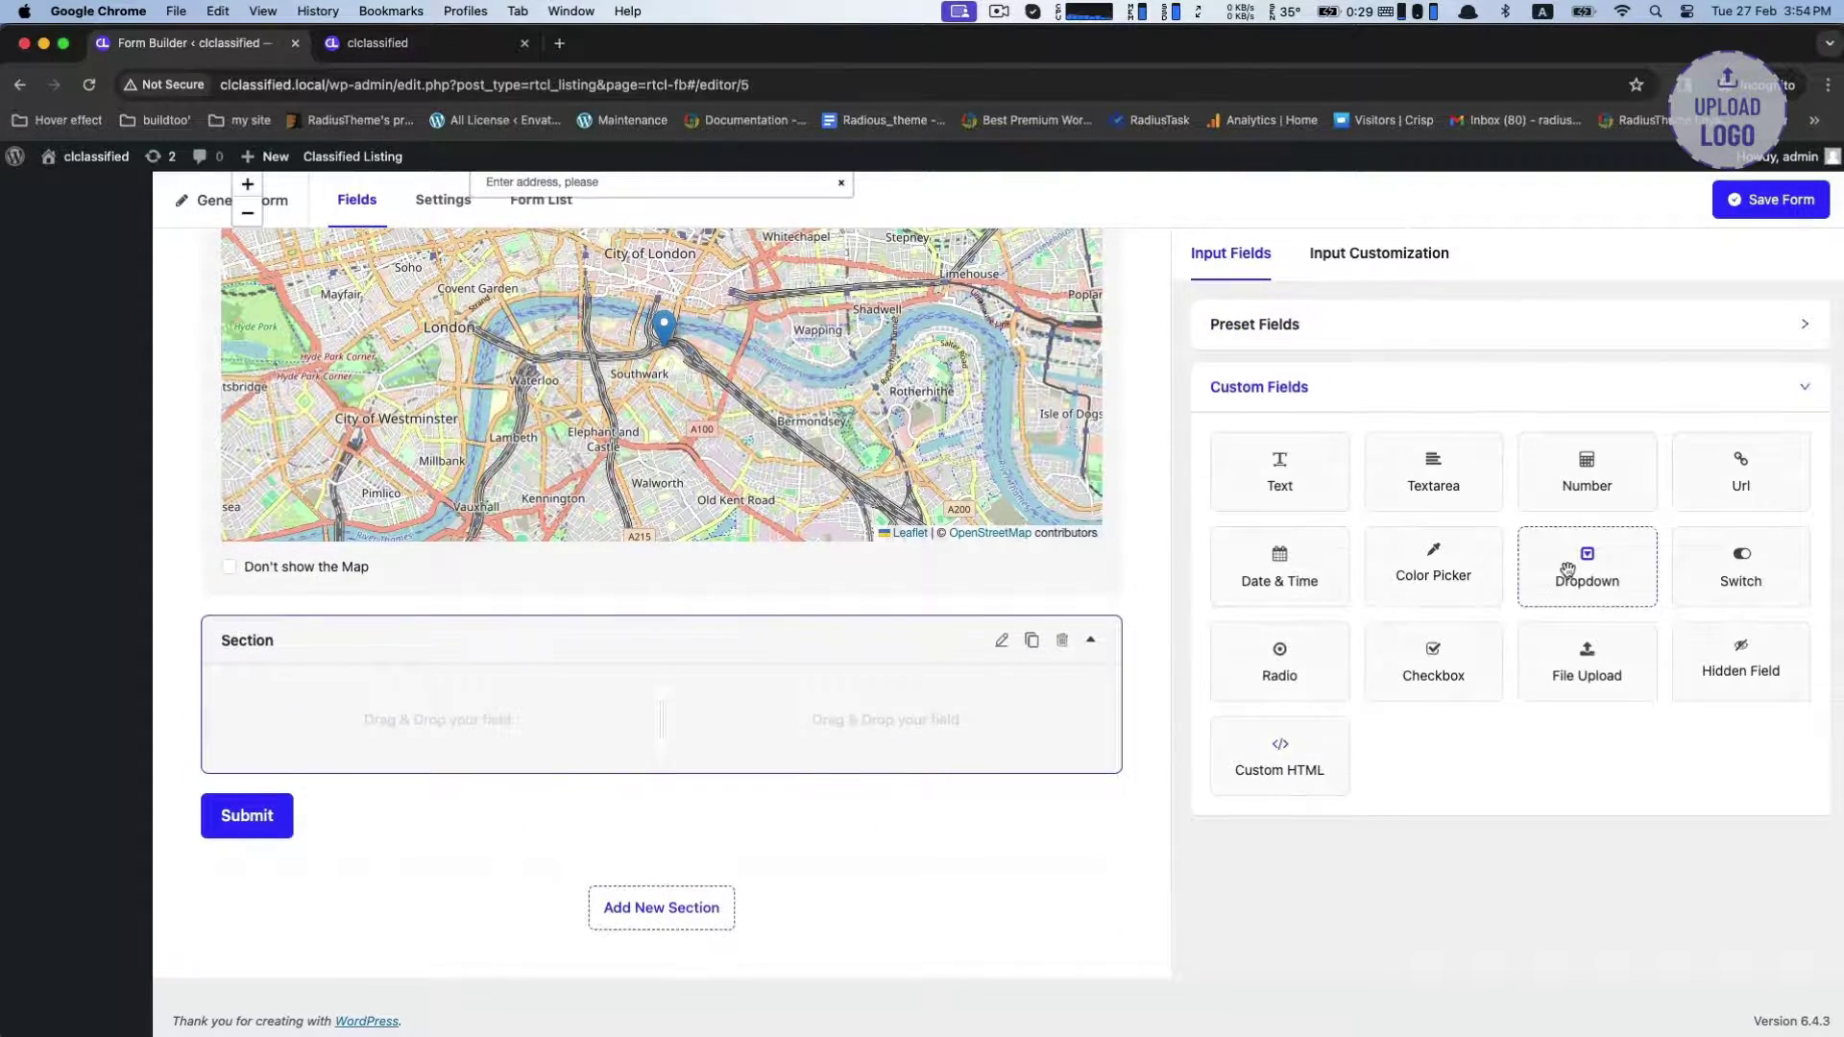
drag(1567, 571, 485, 705)
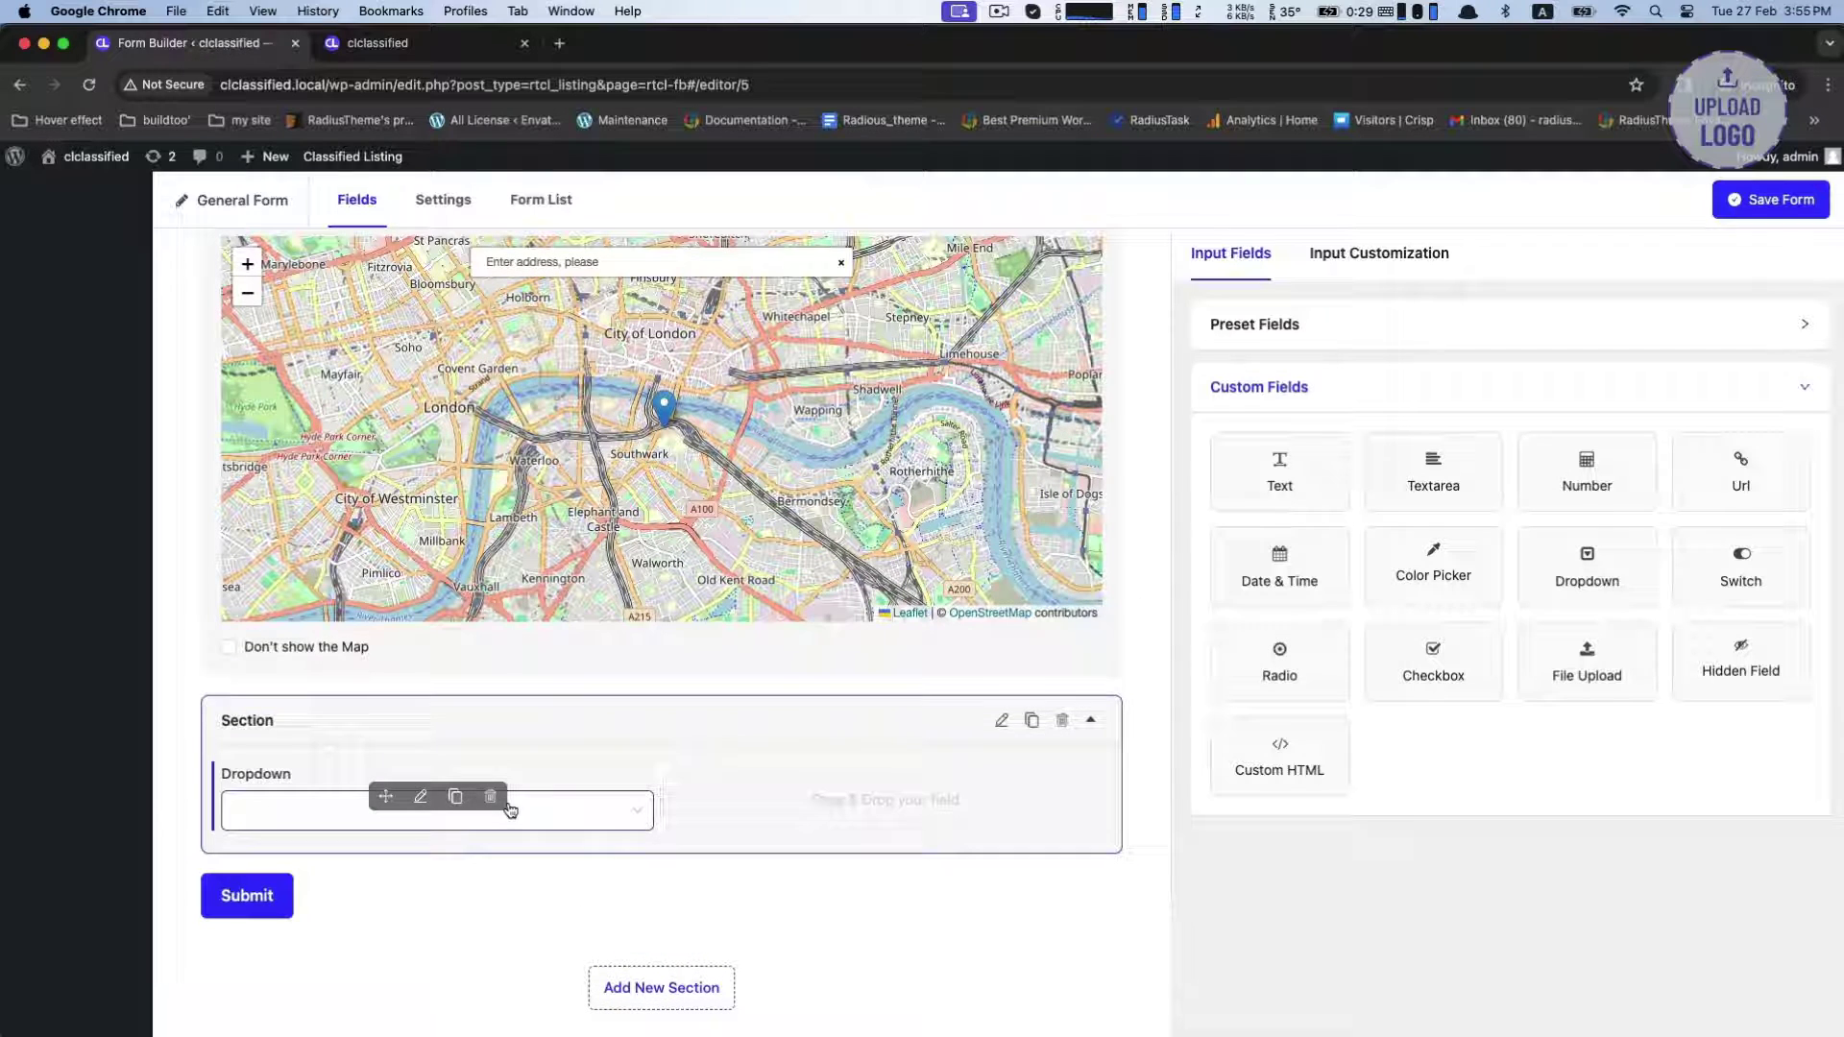
click(420, 798)
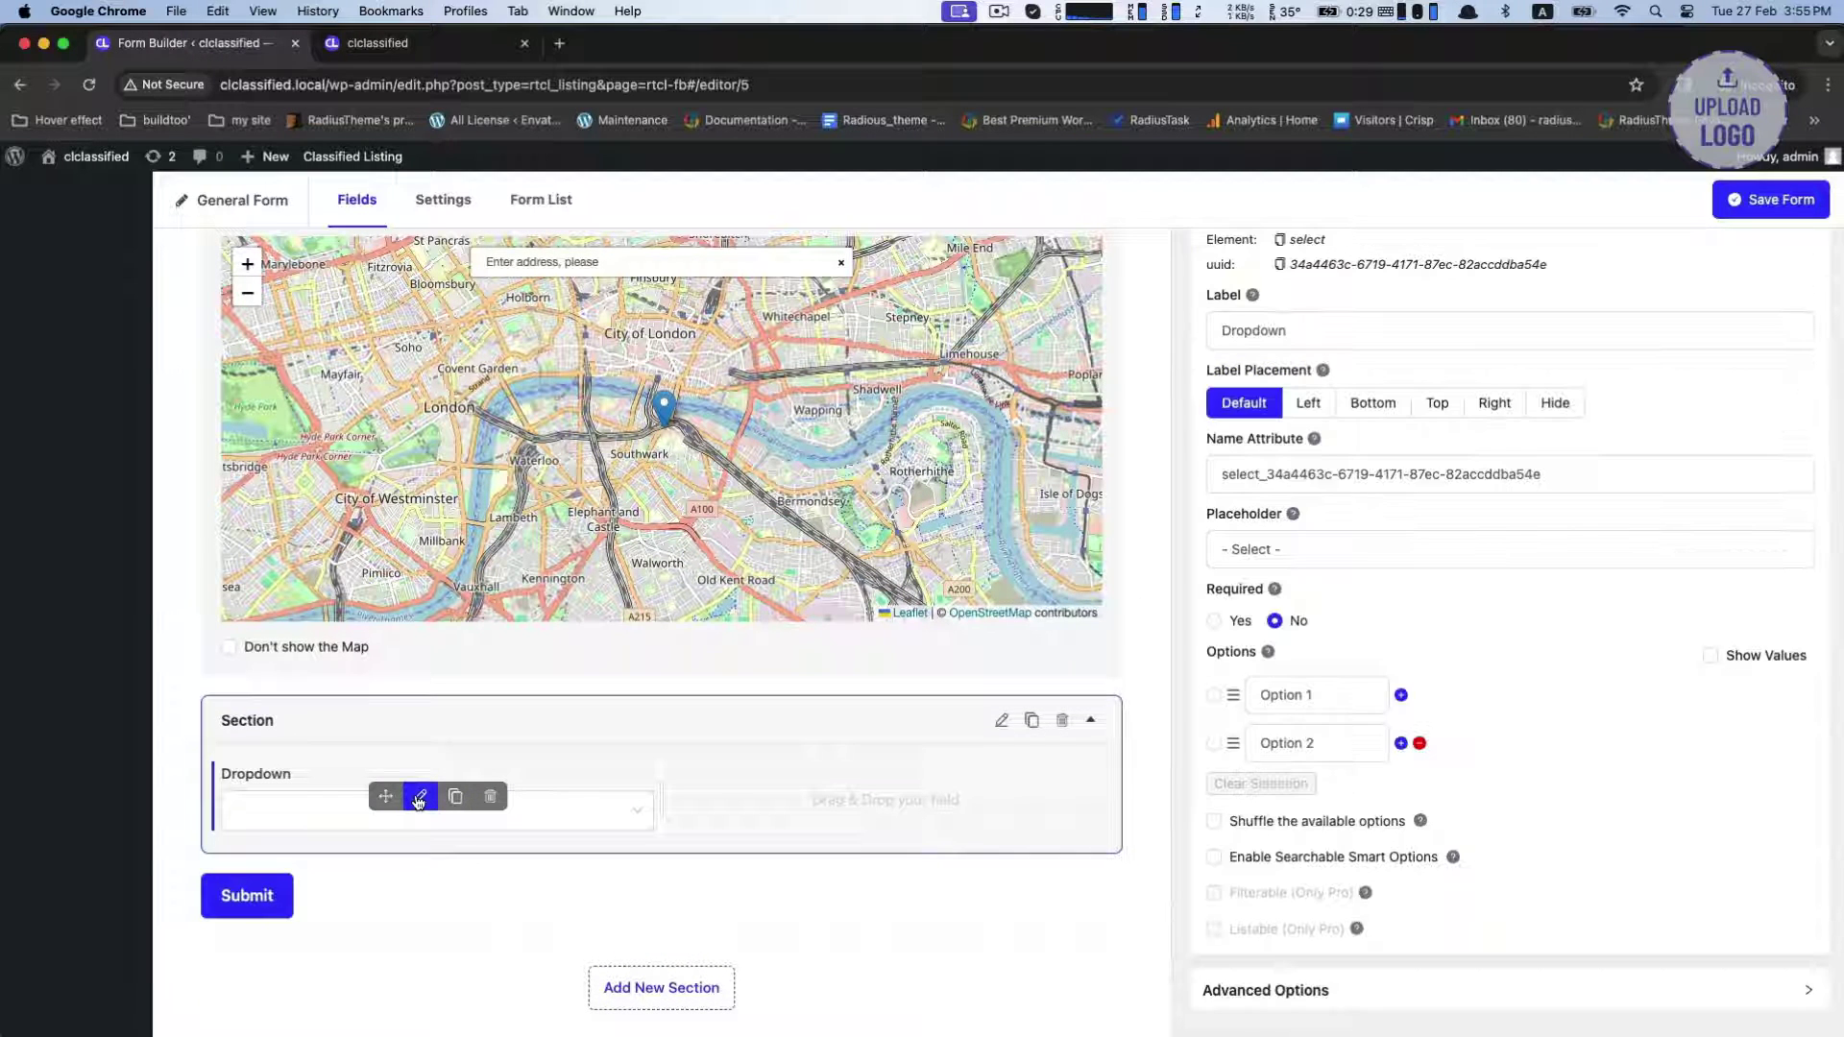
double_click(1228, 329)
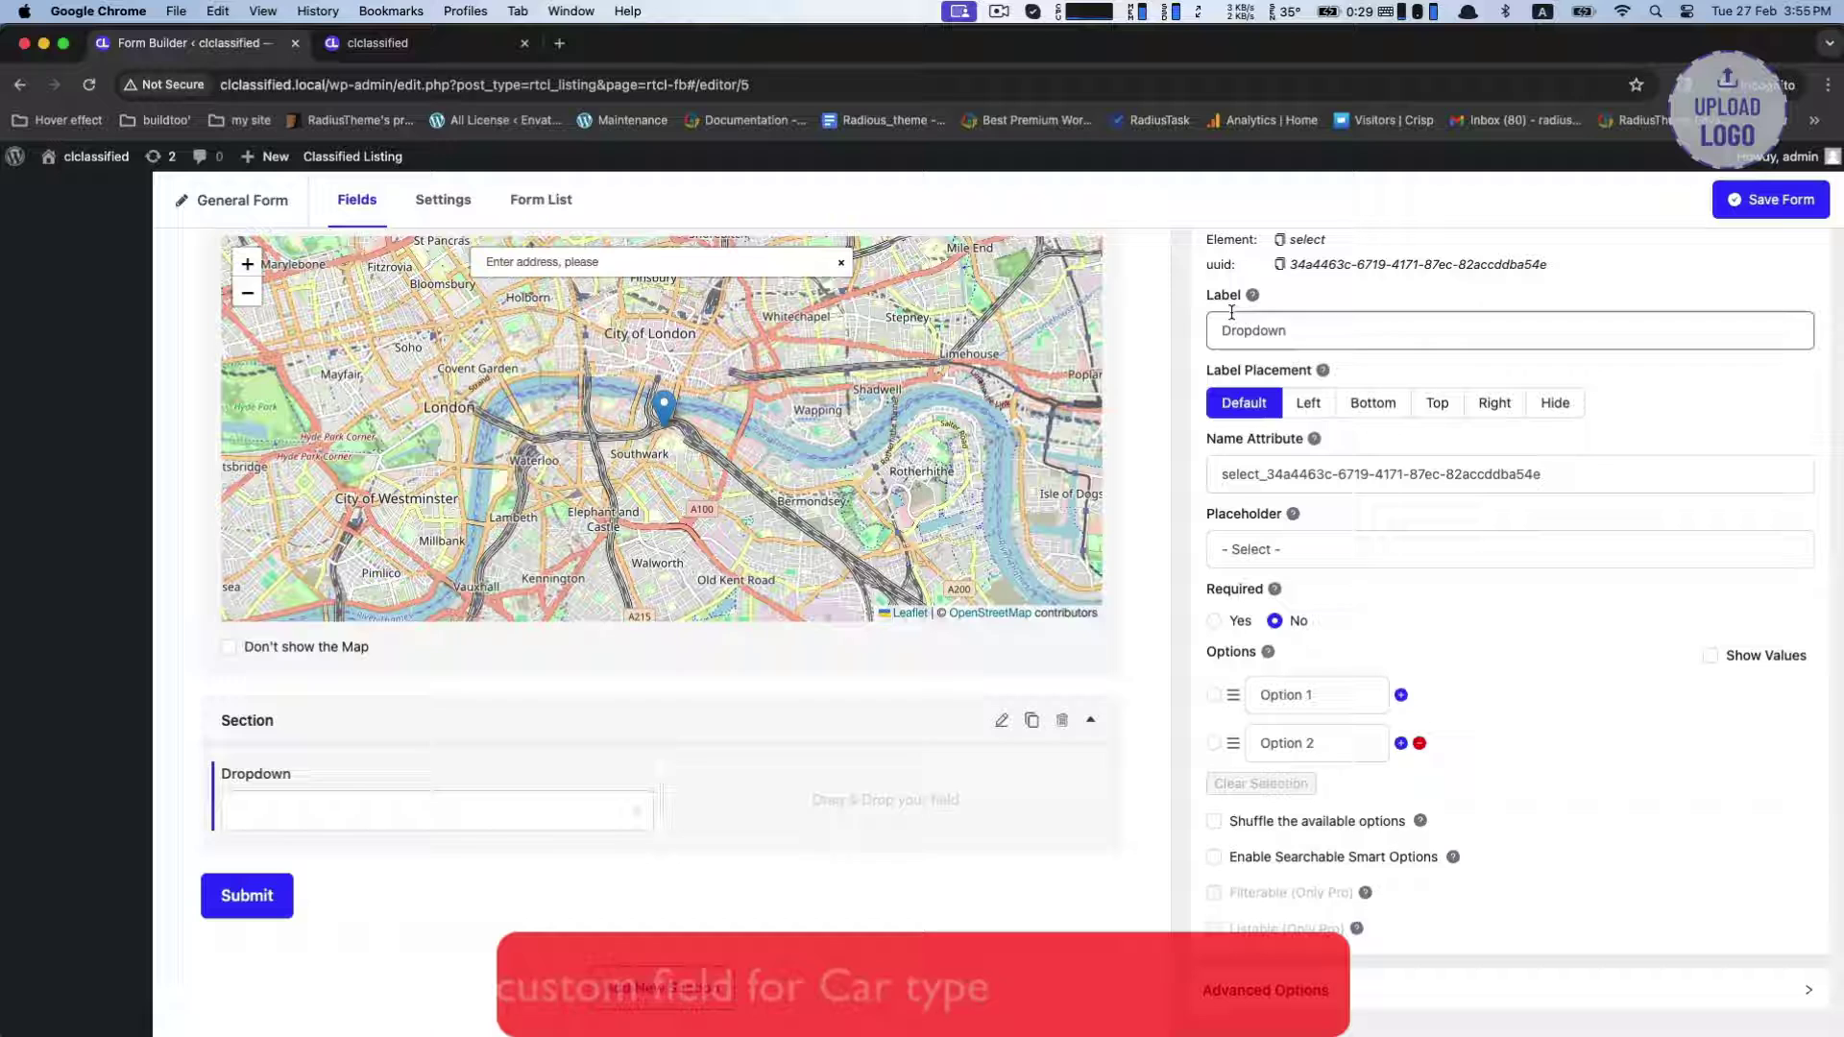
text(Car Ty)
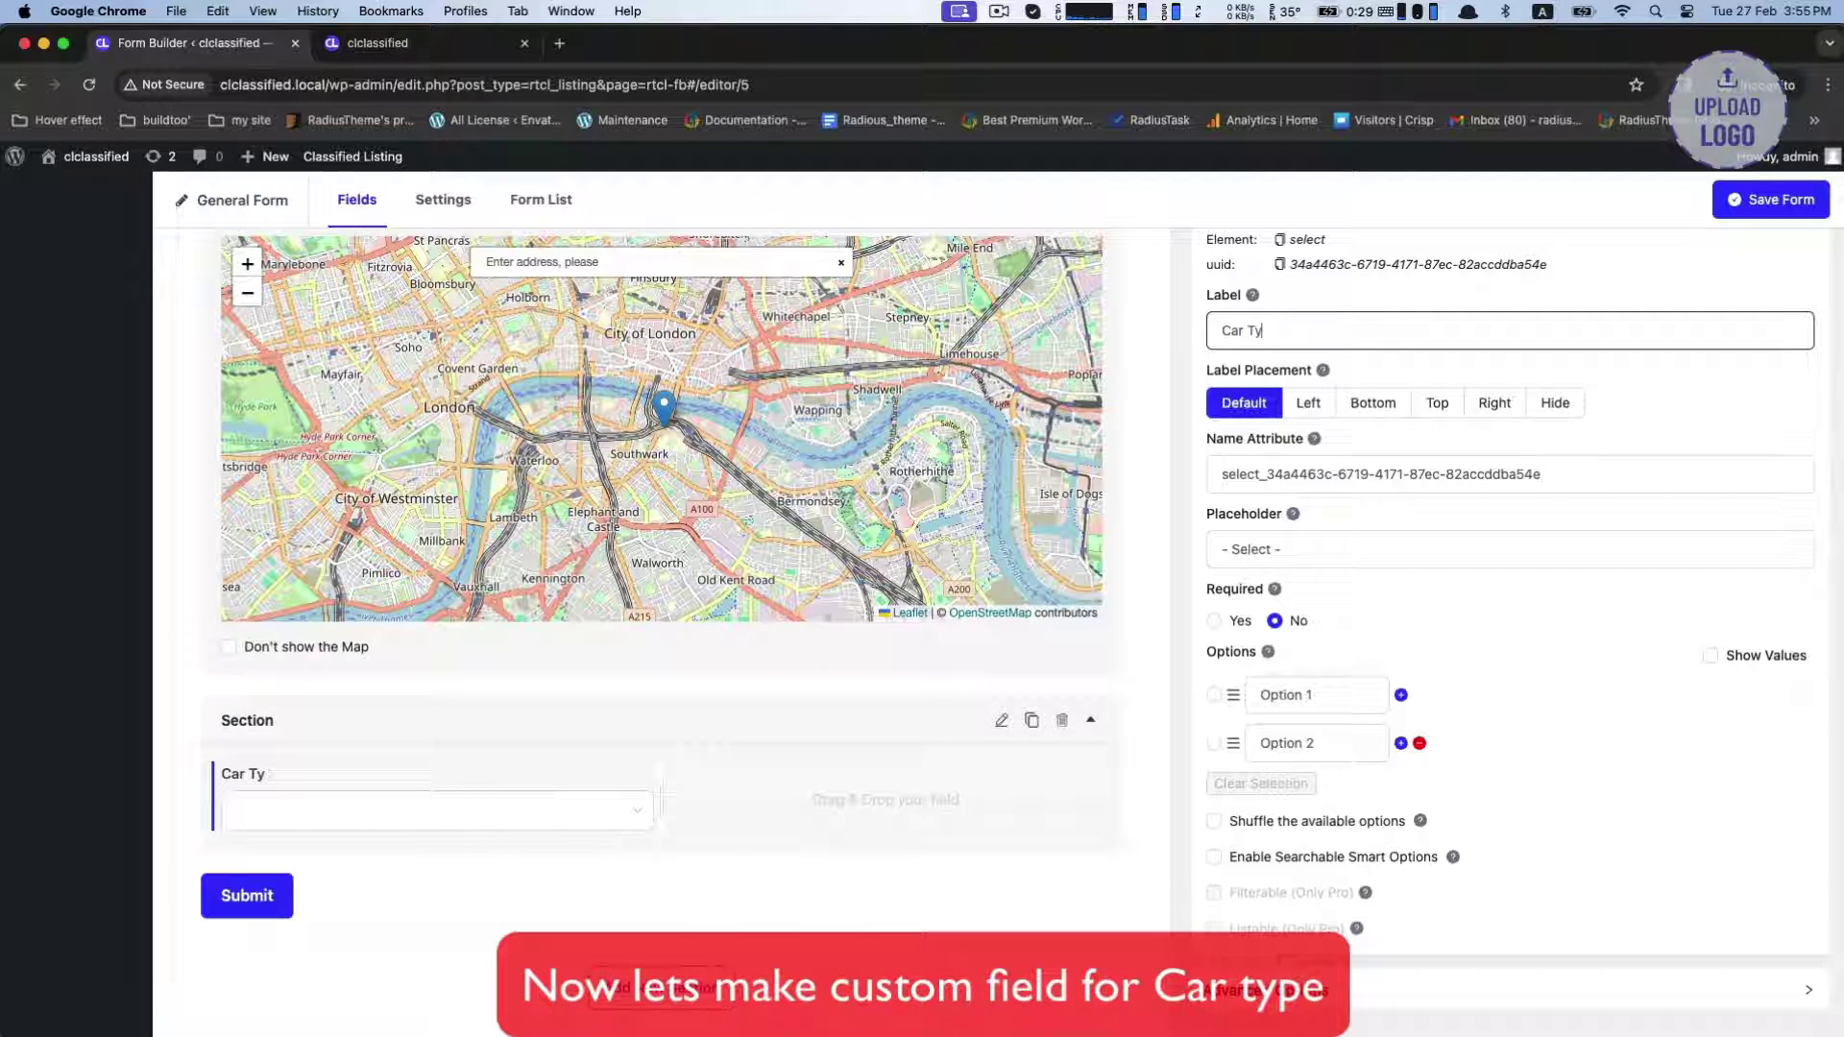
text(pe)
Give the Car Type dropdown the options Ford, BMW and Tesla.
double_click(1283, 693)
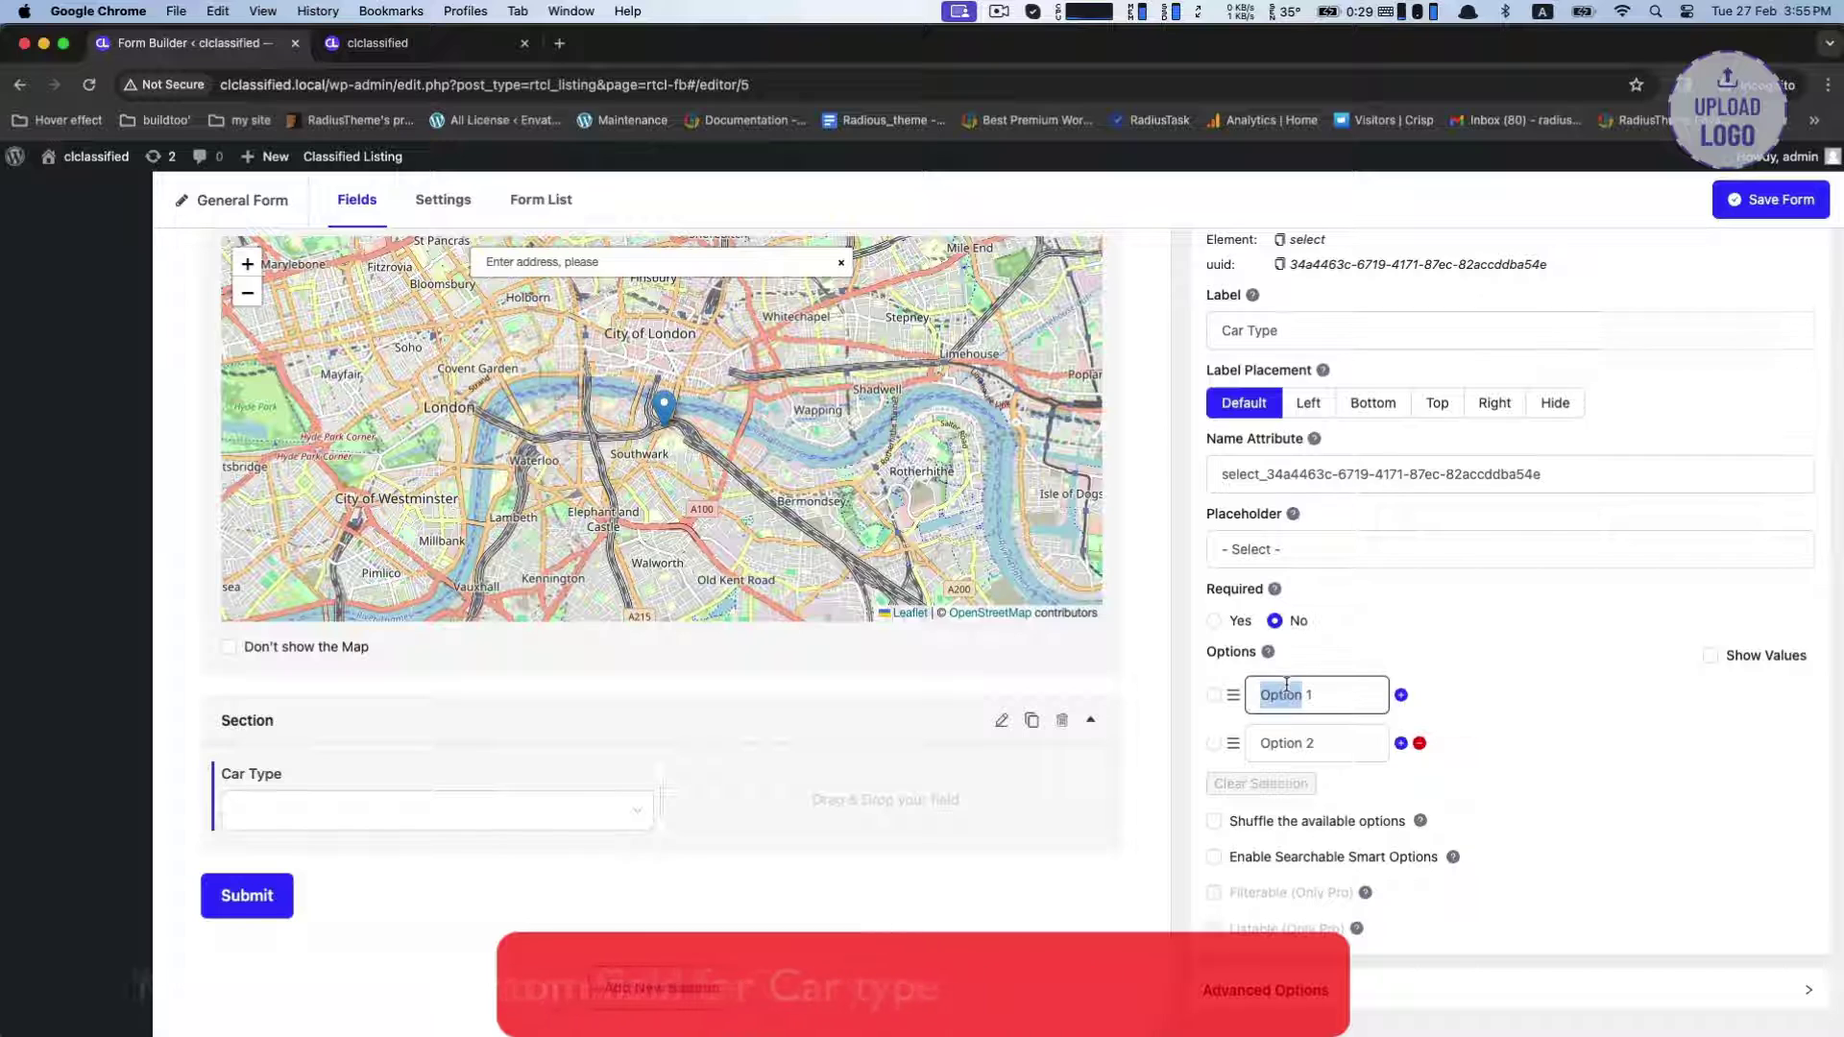
click(1285, 684)
text(Ford)
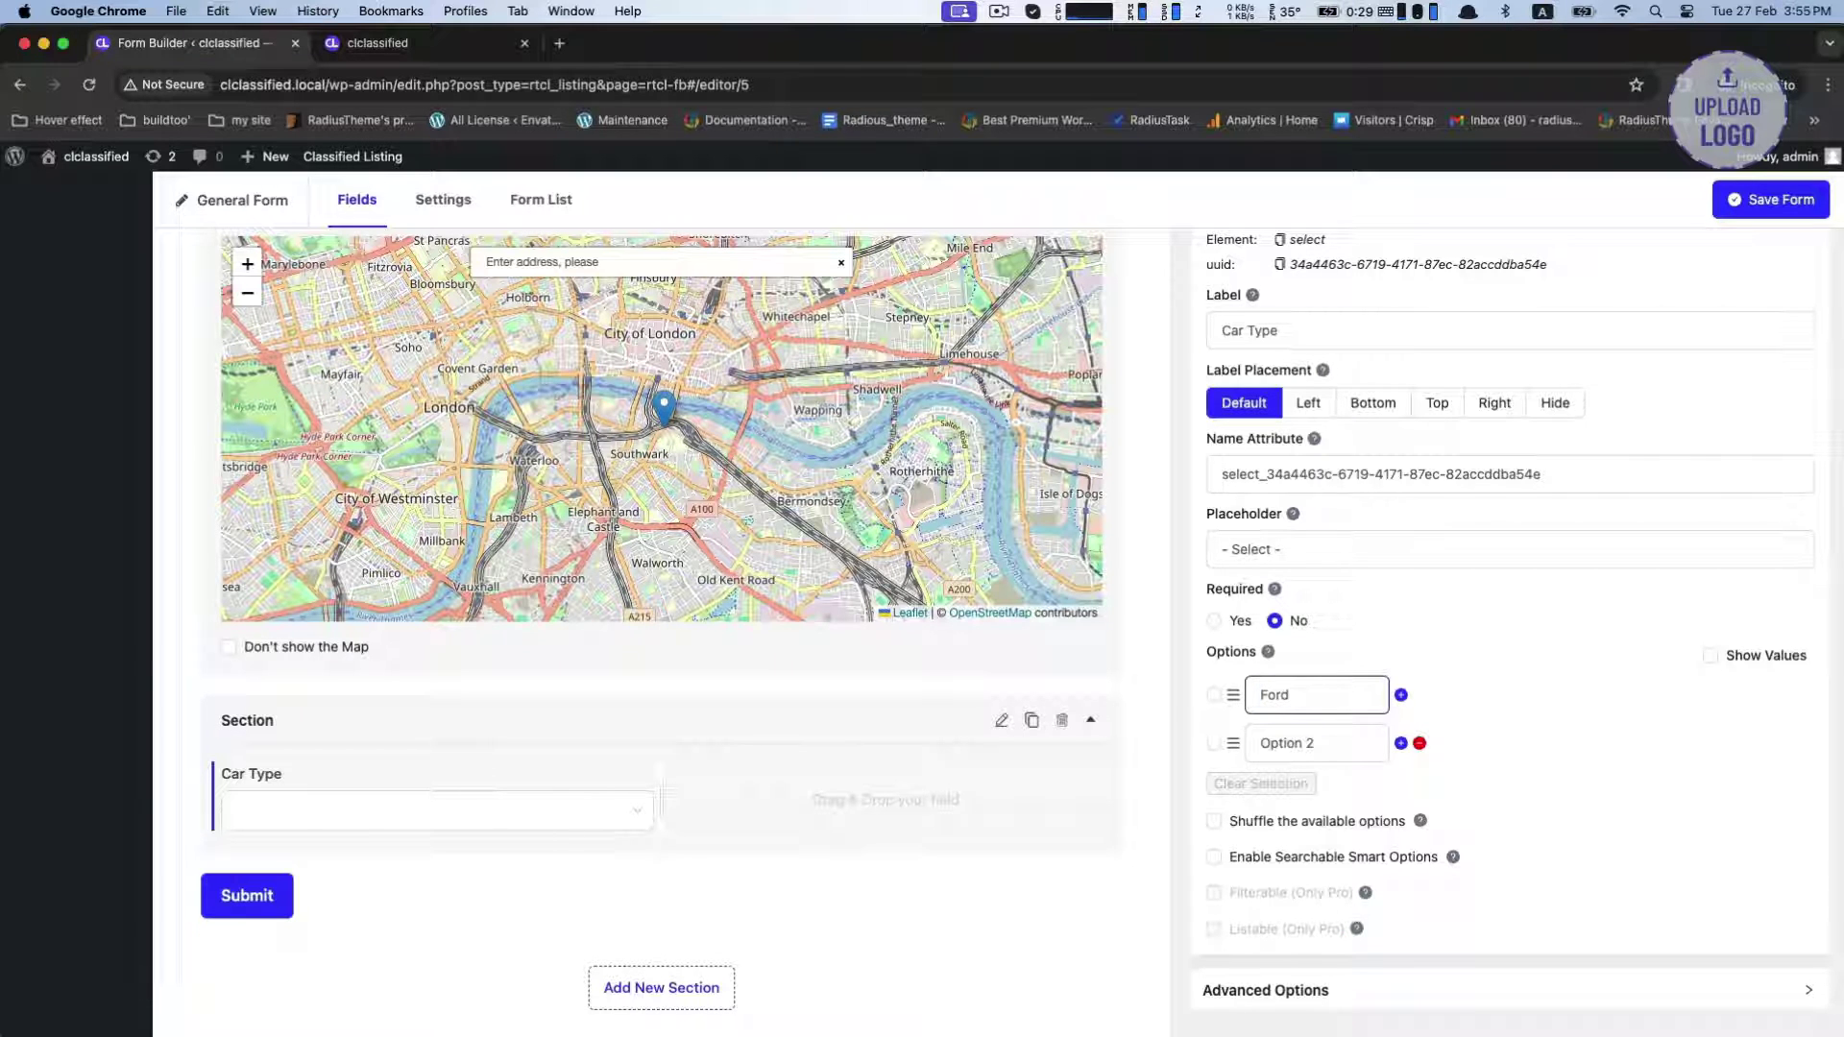
triple_click(1326, 732)
text(BMW)
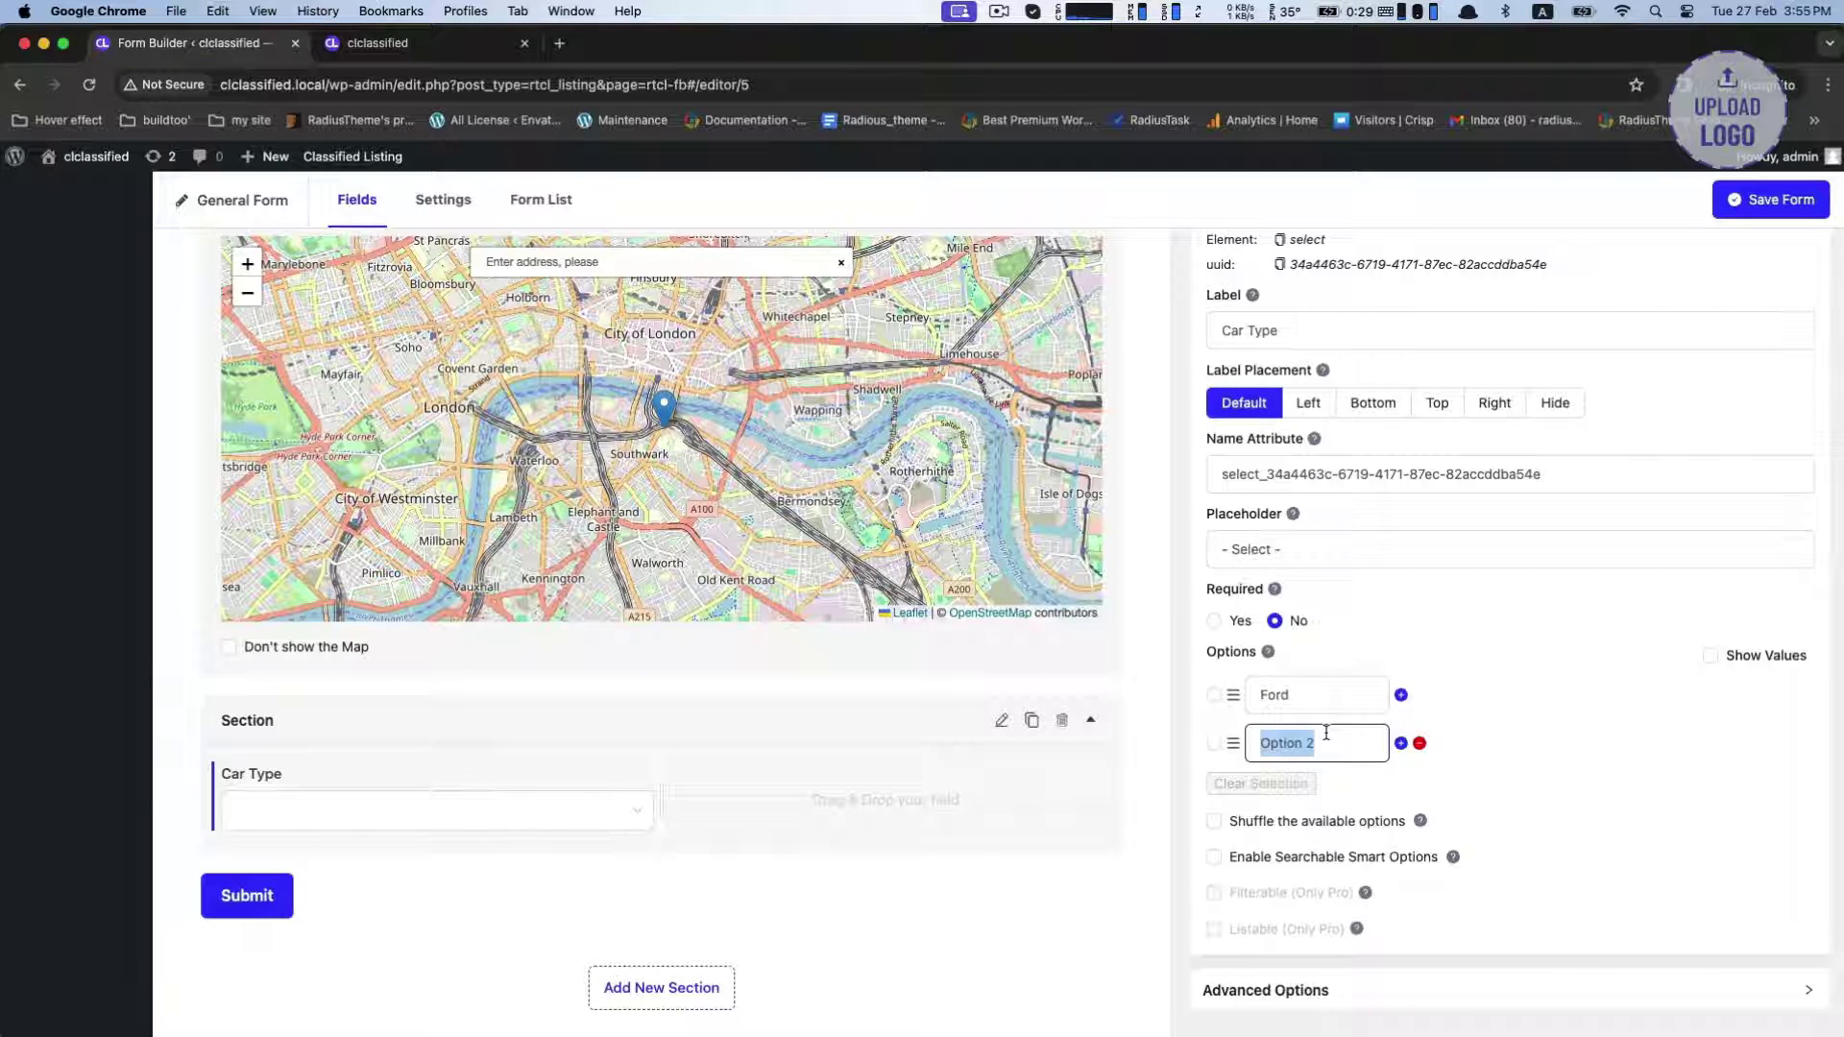
click(1400, 744)
text(Tesla)
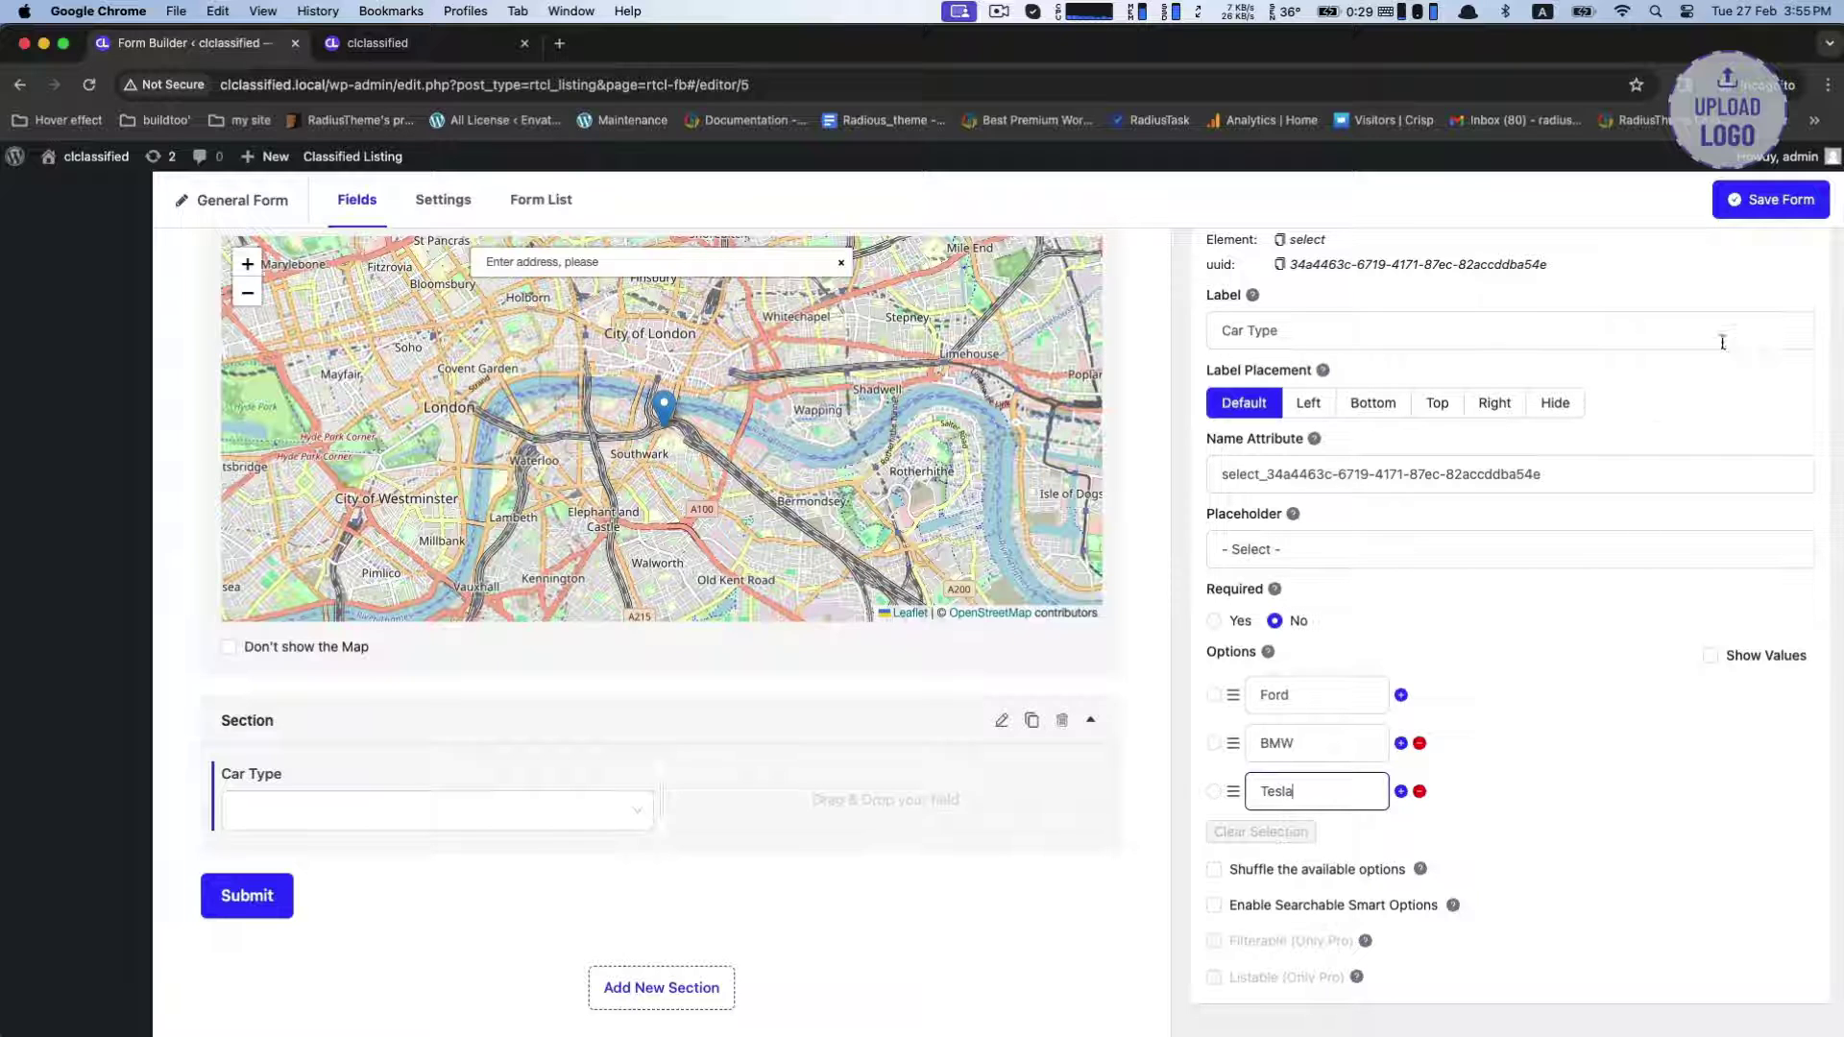
Save the form and check the Car Type choices in the preview.
click(1739, 210)
click(406, 835)
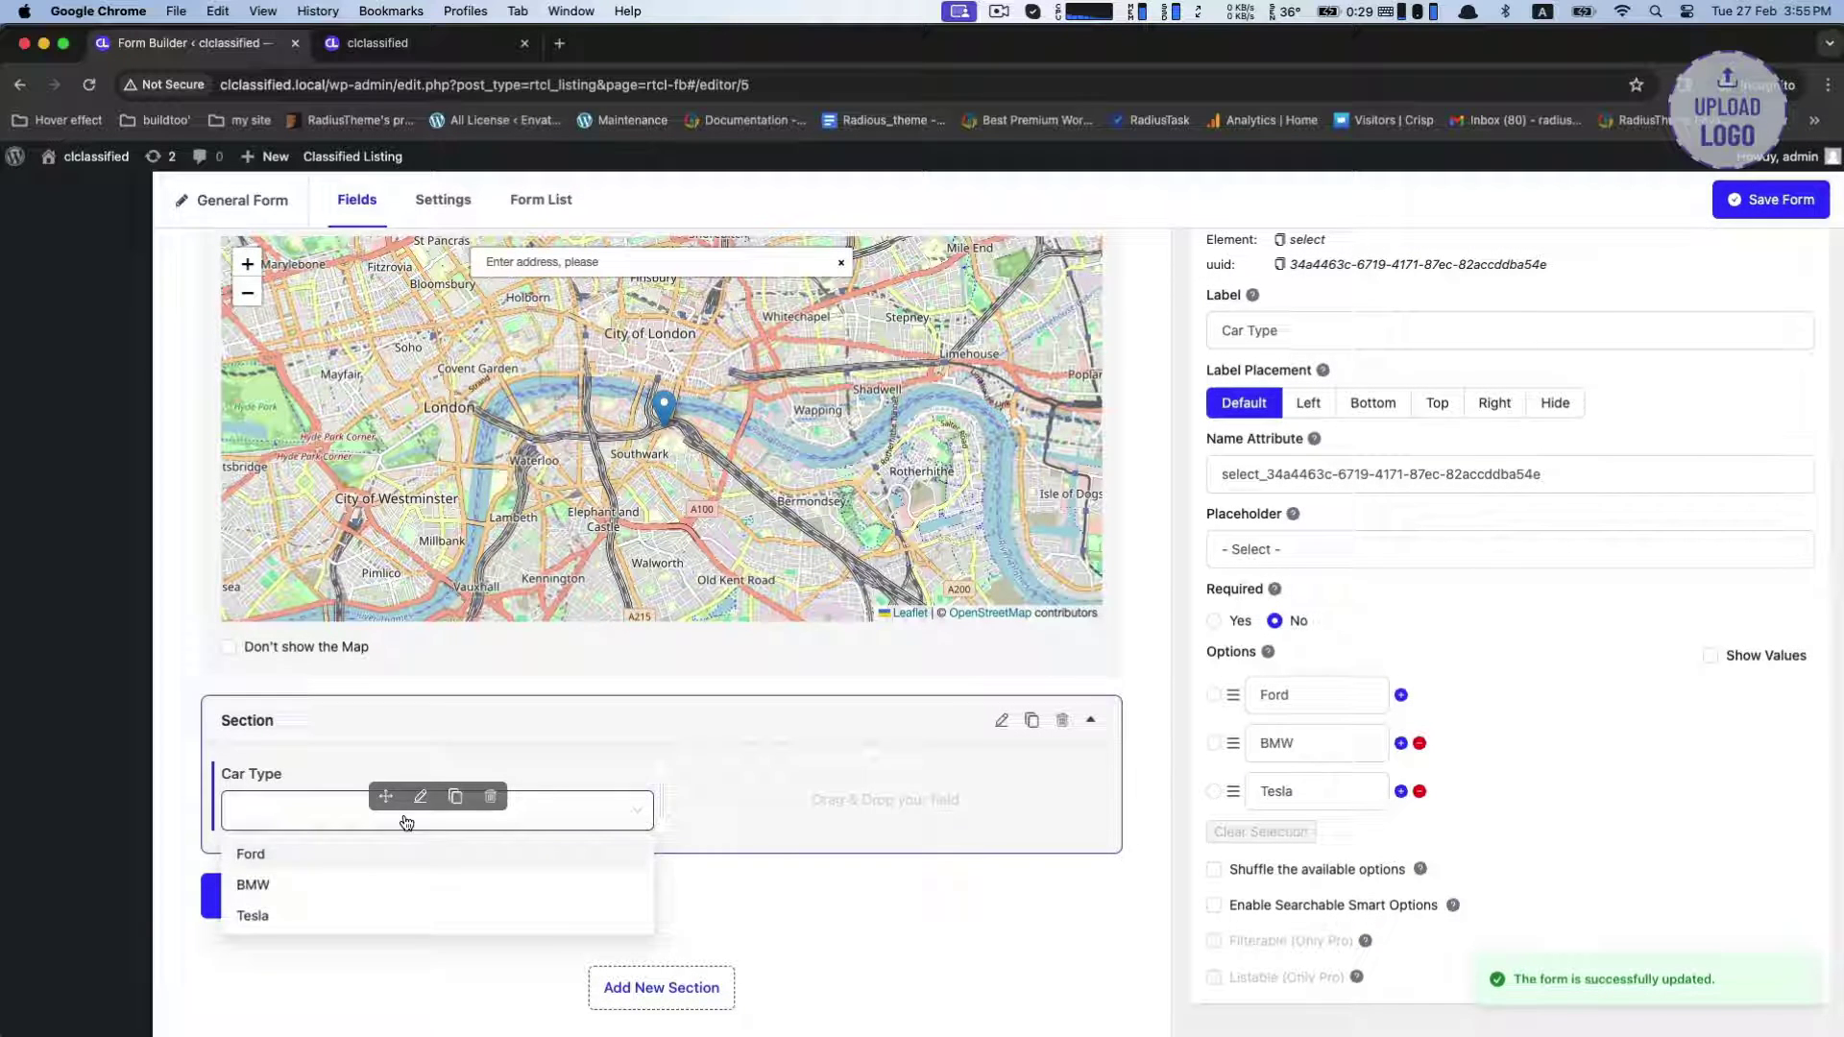
click(893, 812)
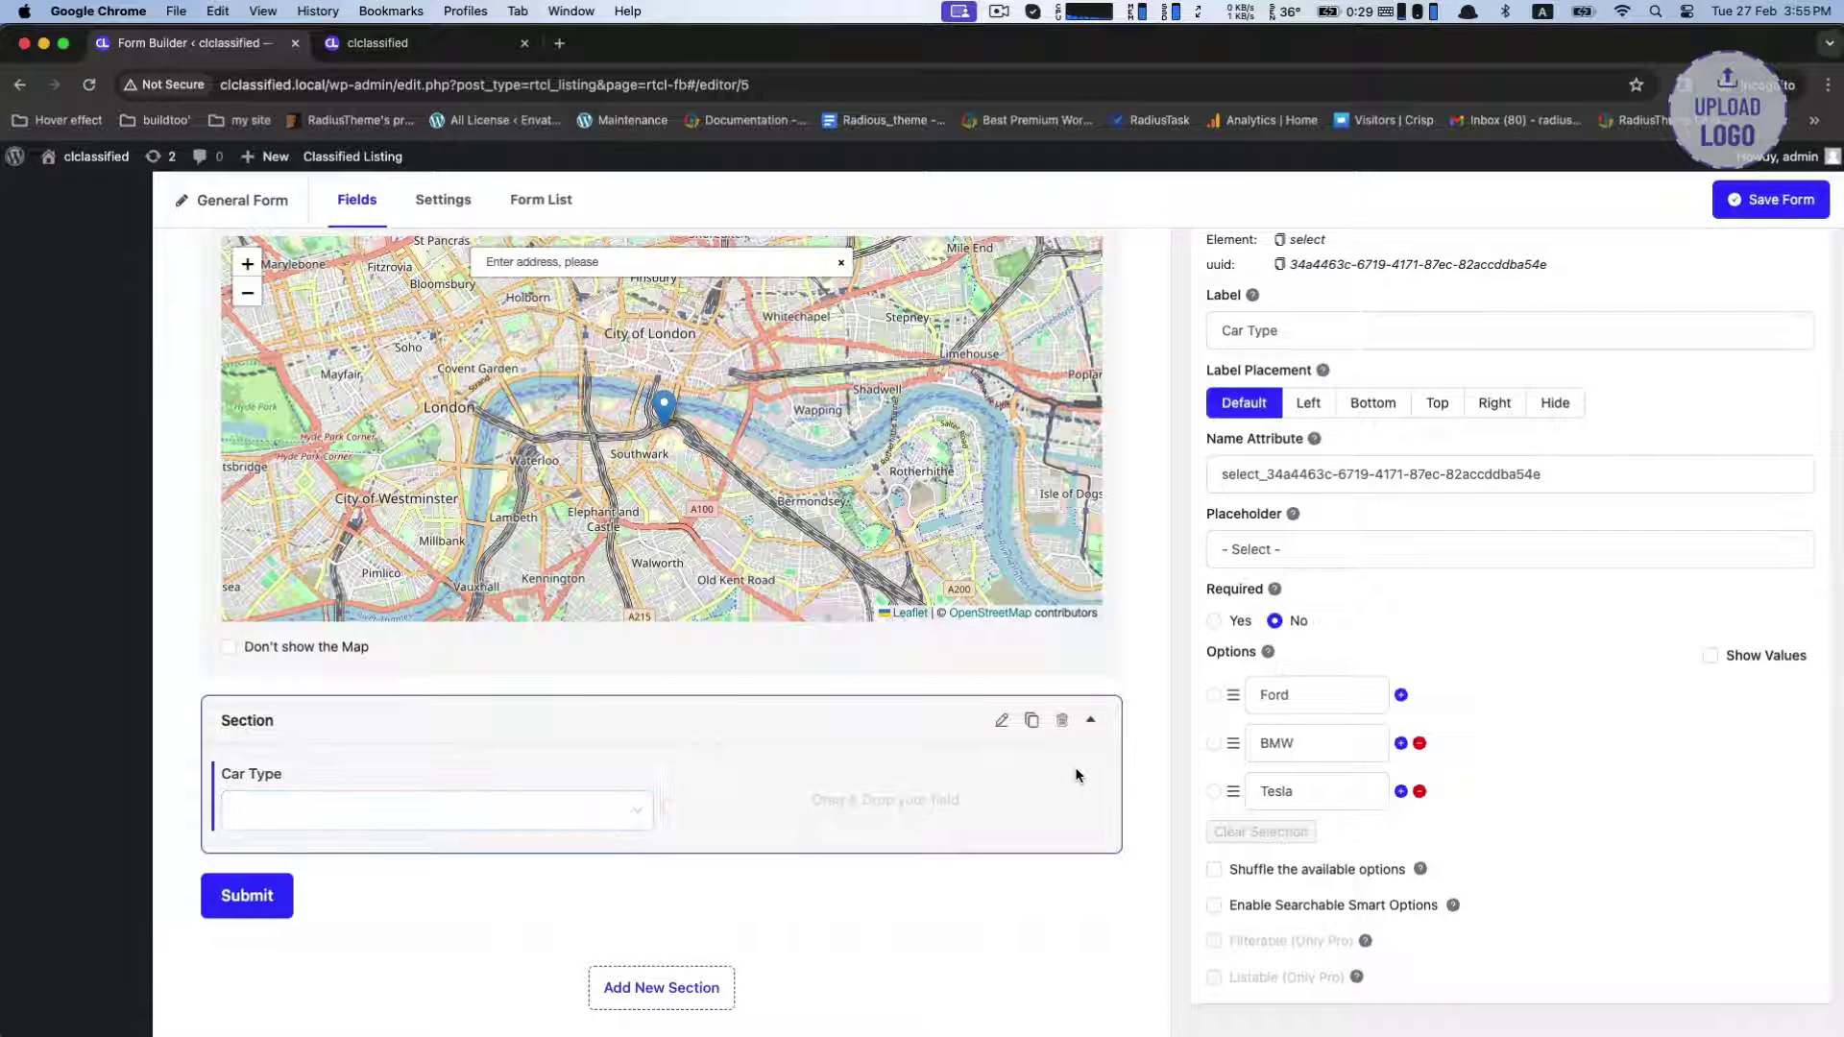
Place a second Dropdown beside Car Type and label it 'Ford Model'.
scroll(1613, 626, up, 3)
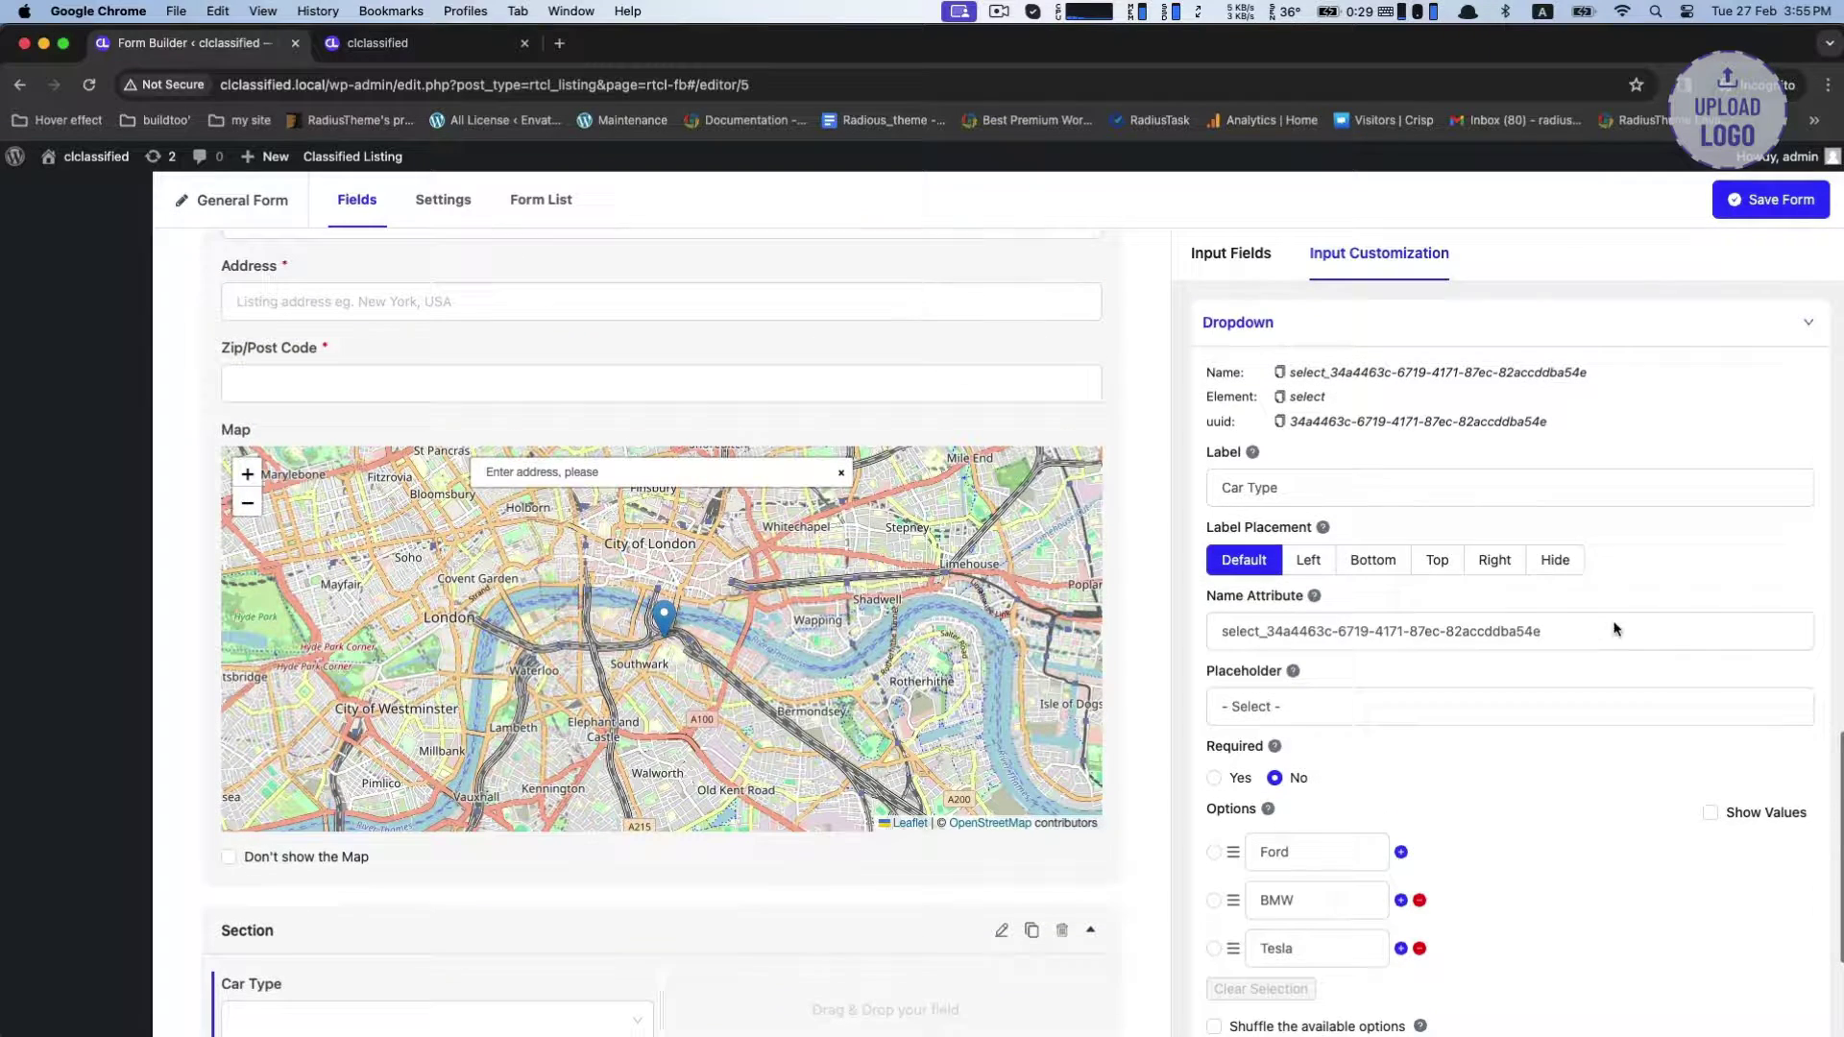
click(1220, 252)
scroll(1103, 589, down, 3)
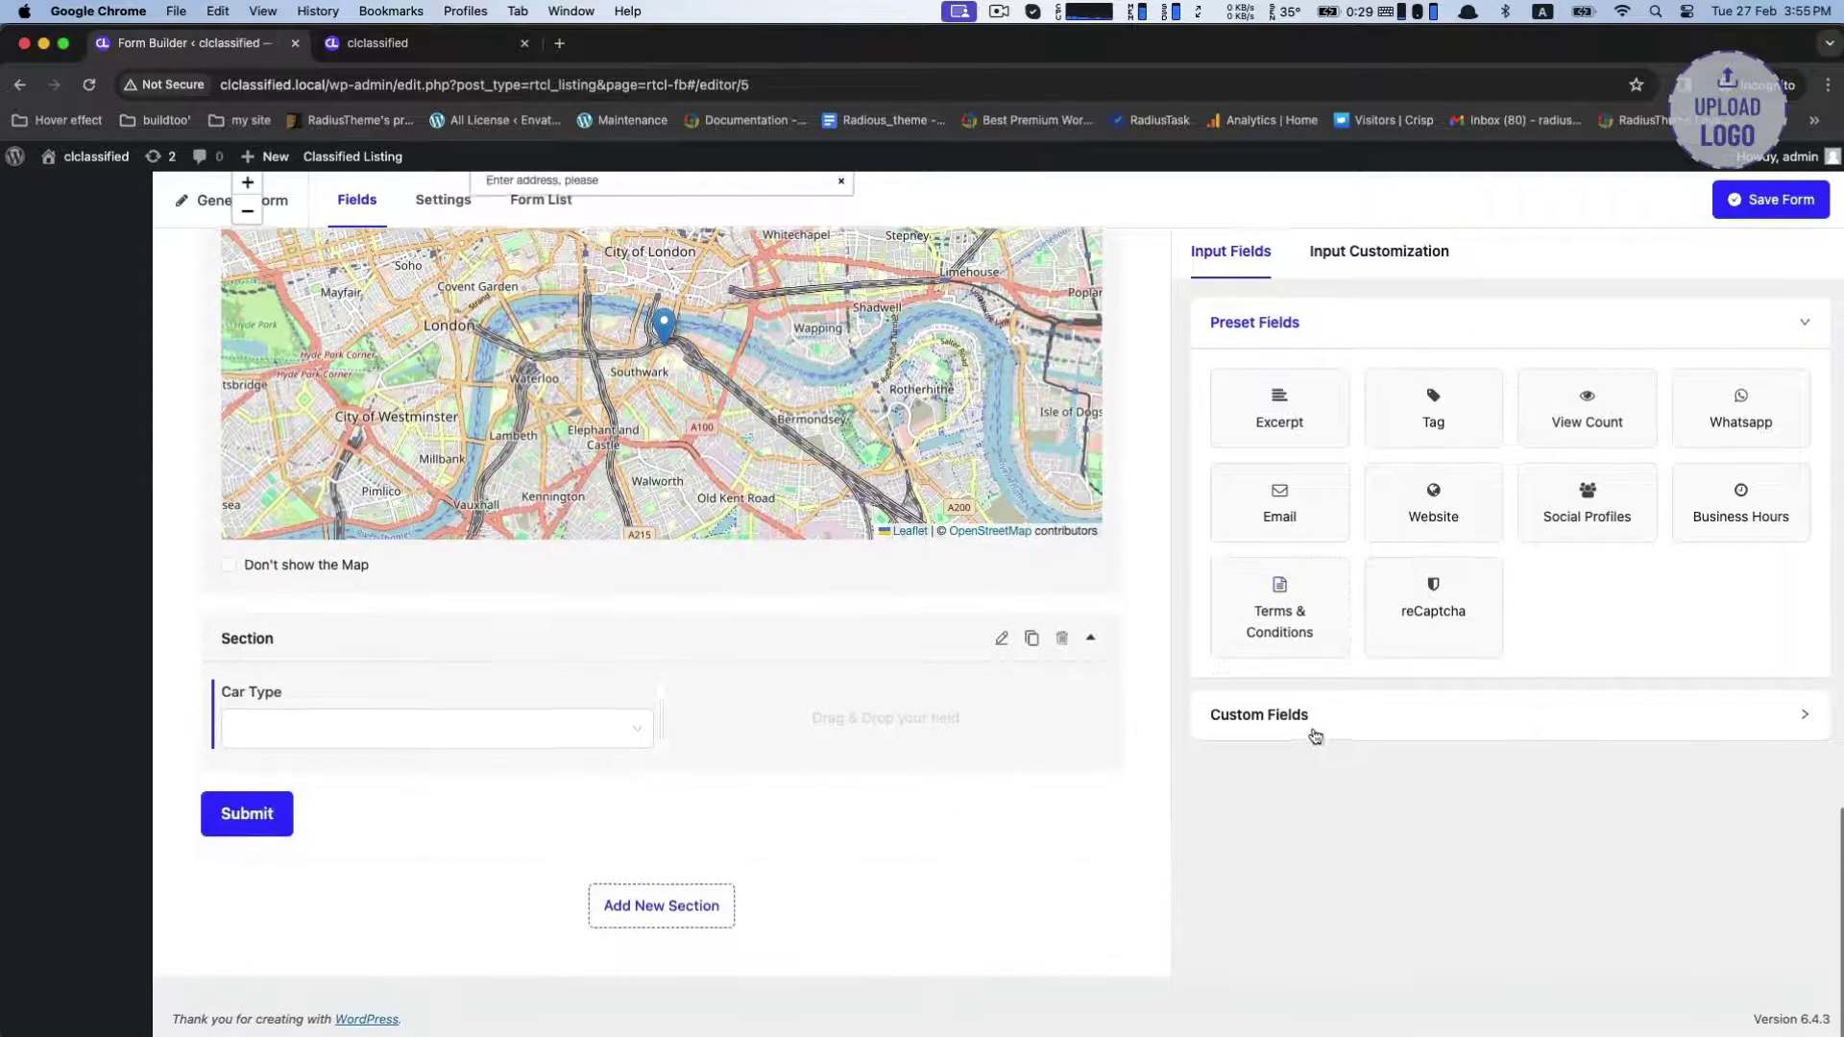
click(1309, 727)
drag(1586, 574, 850, 740)
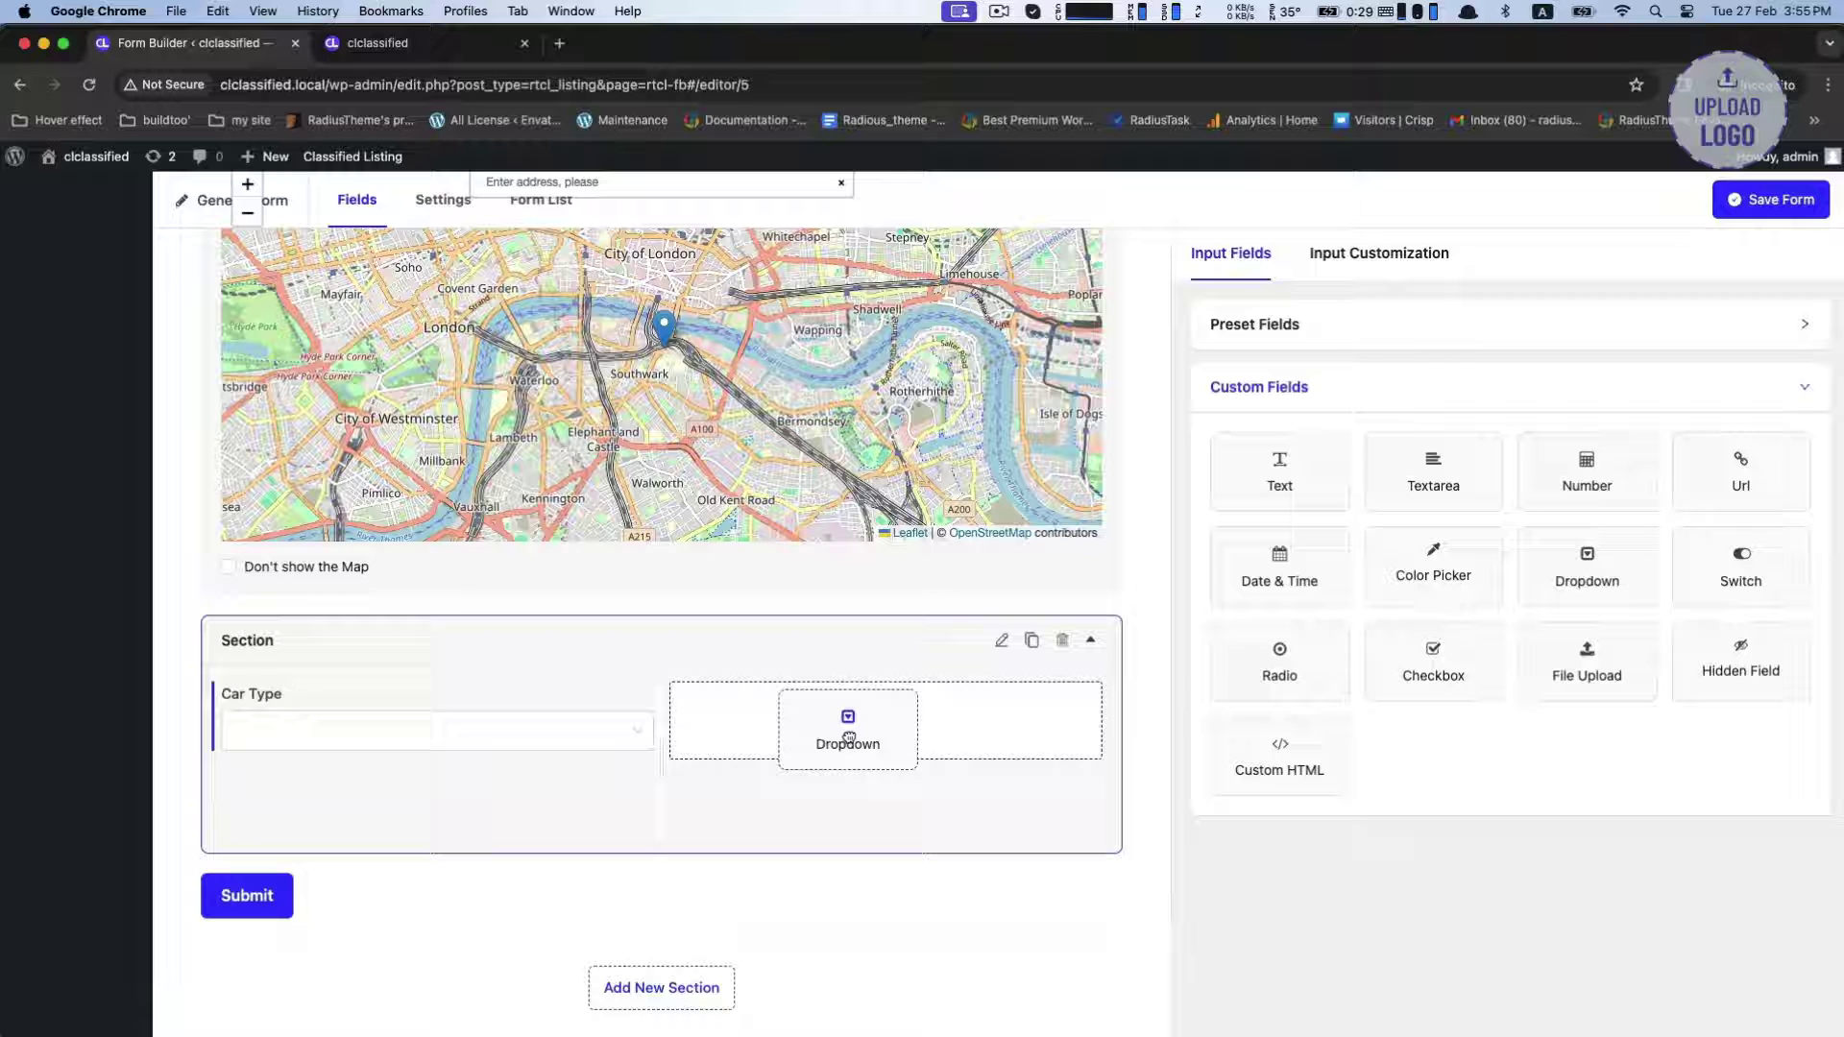
scroll(857, 763, down, 1)
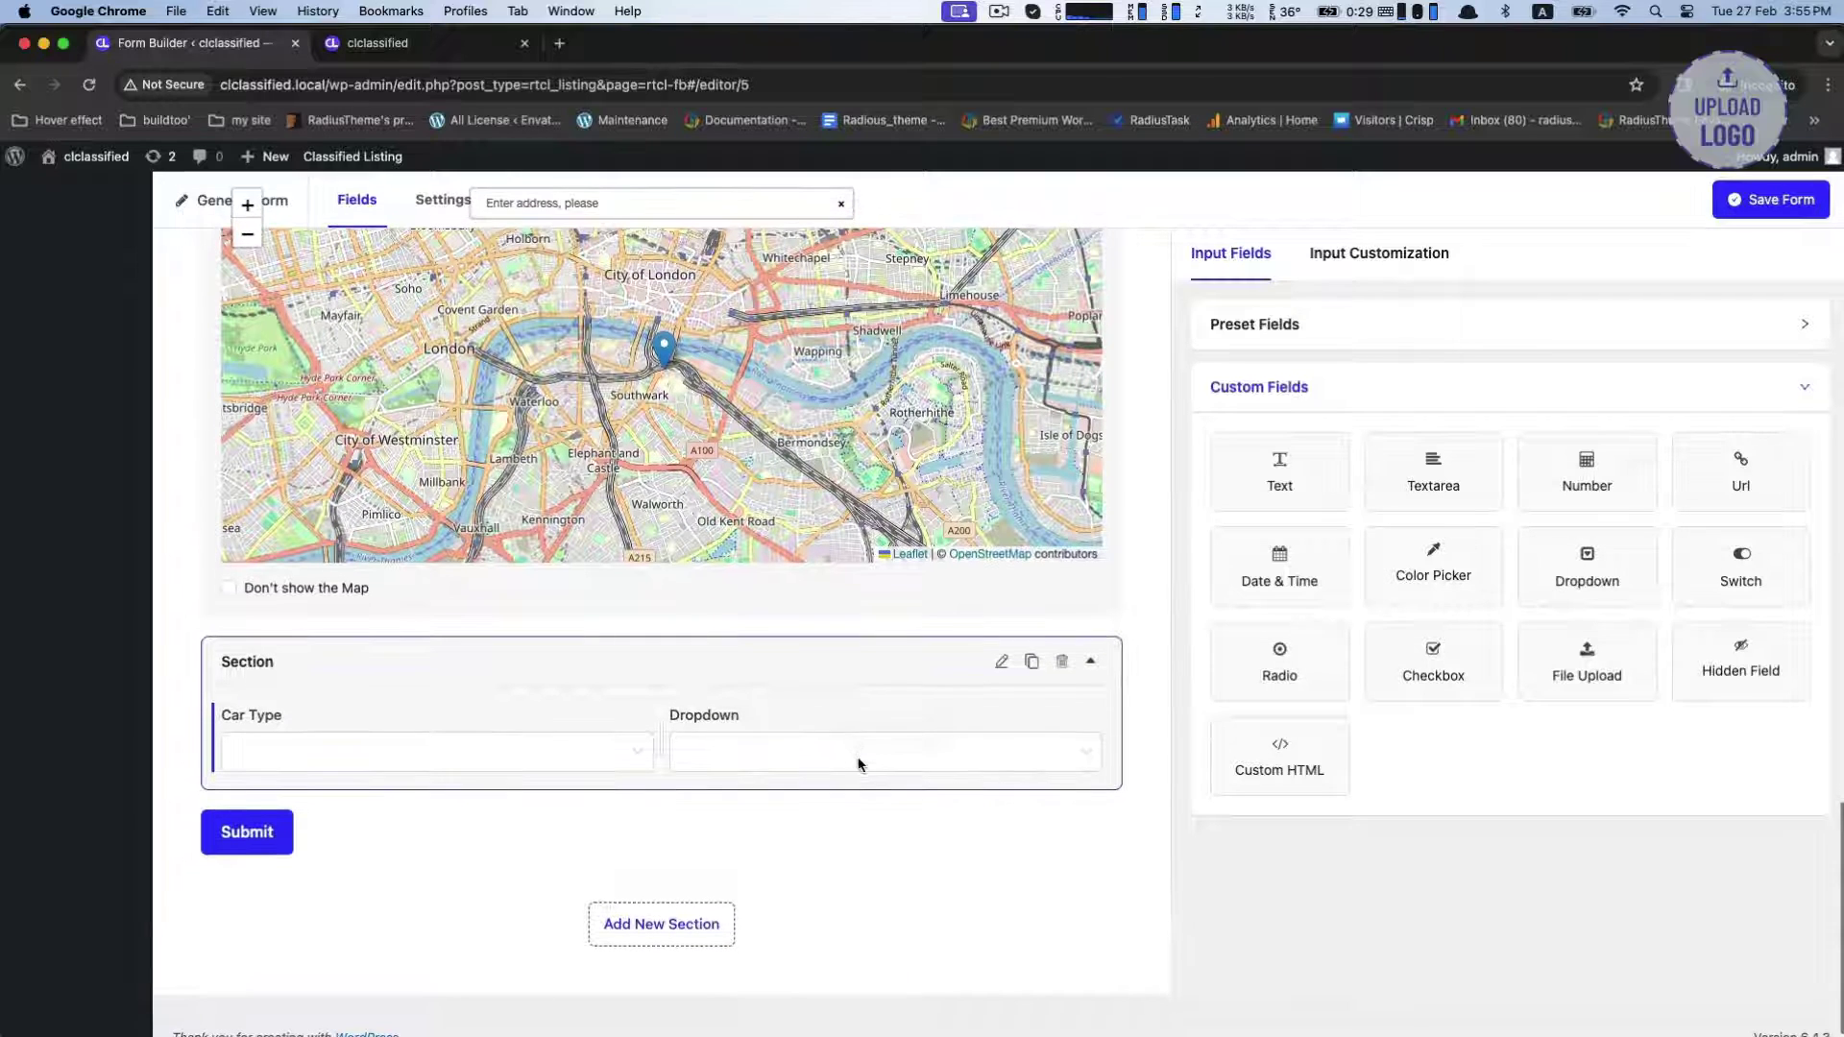
mouse_move(880, 746)
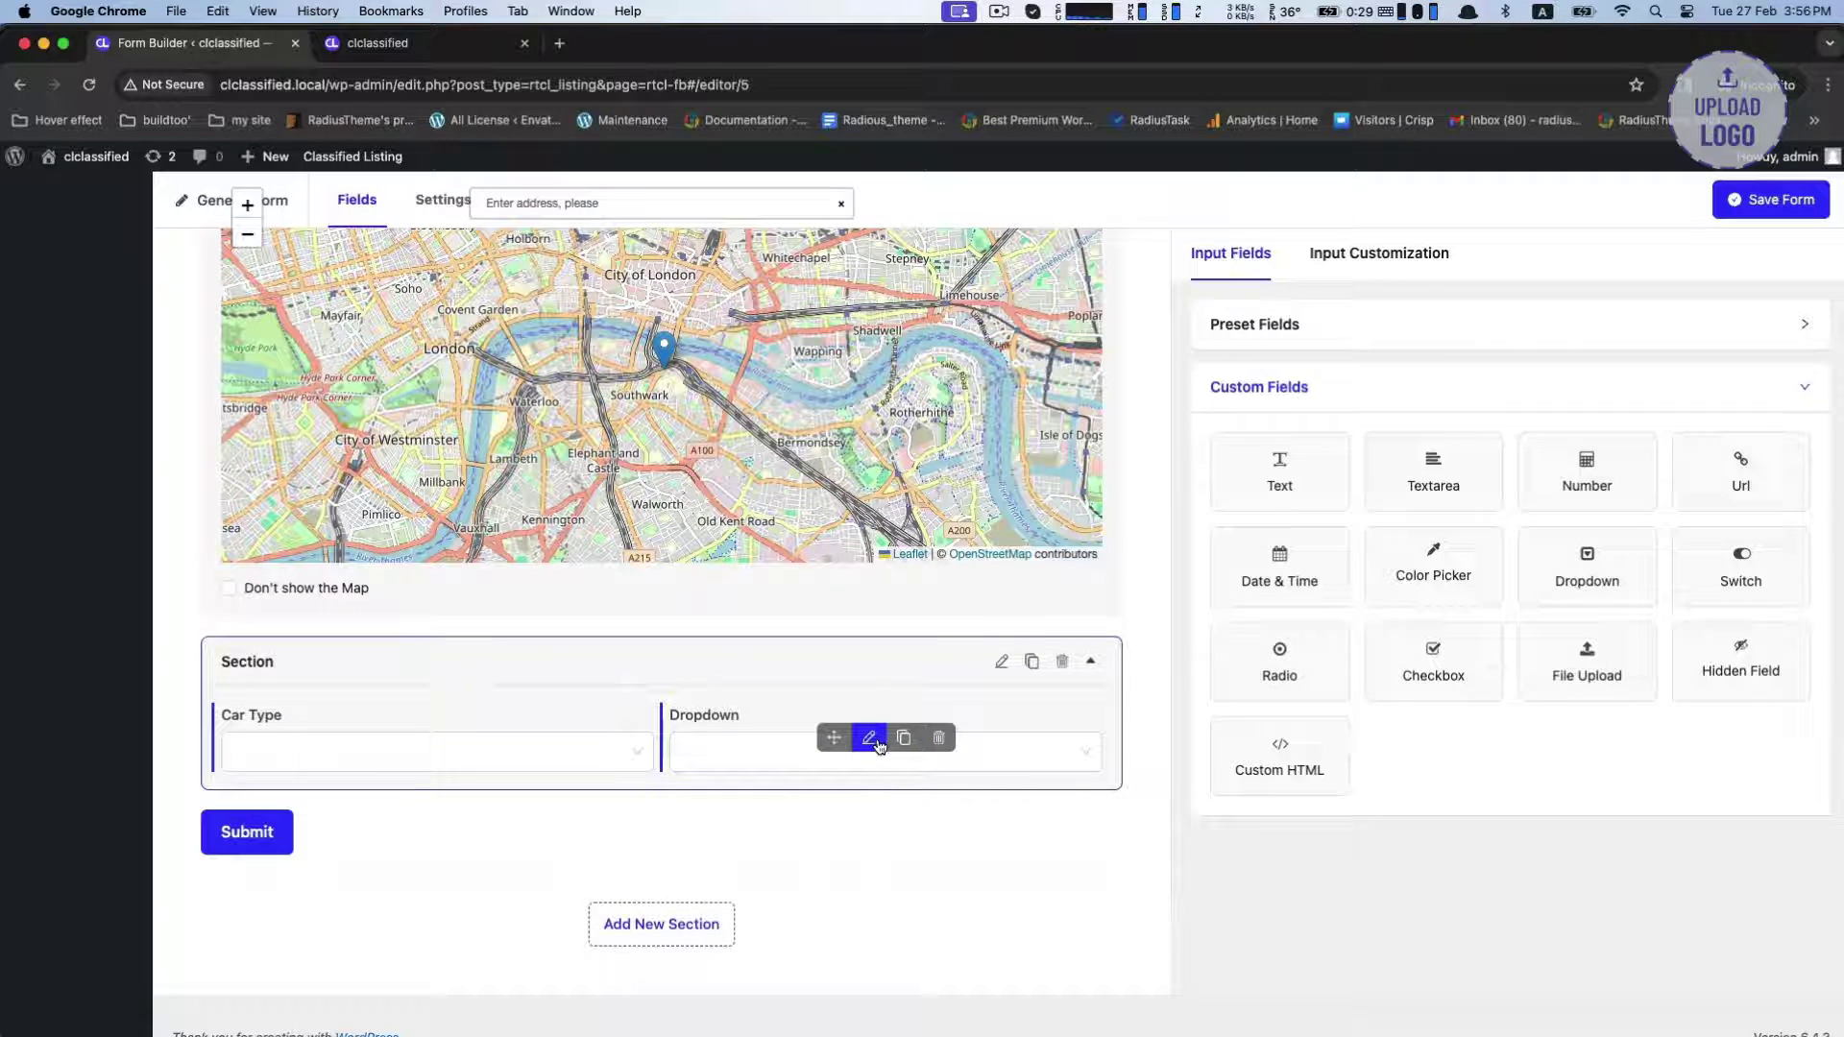
click(870, 738)
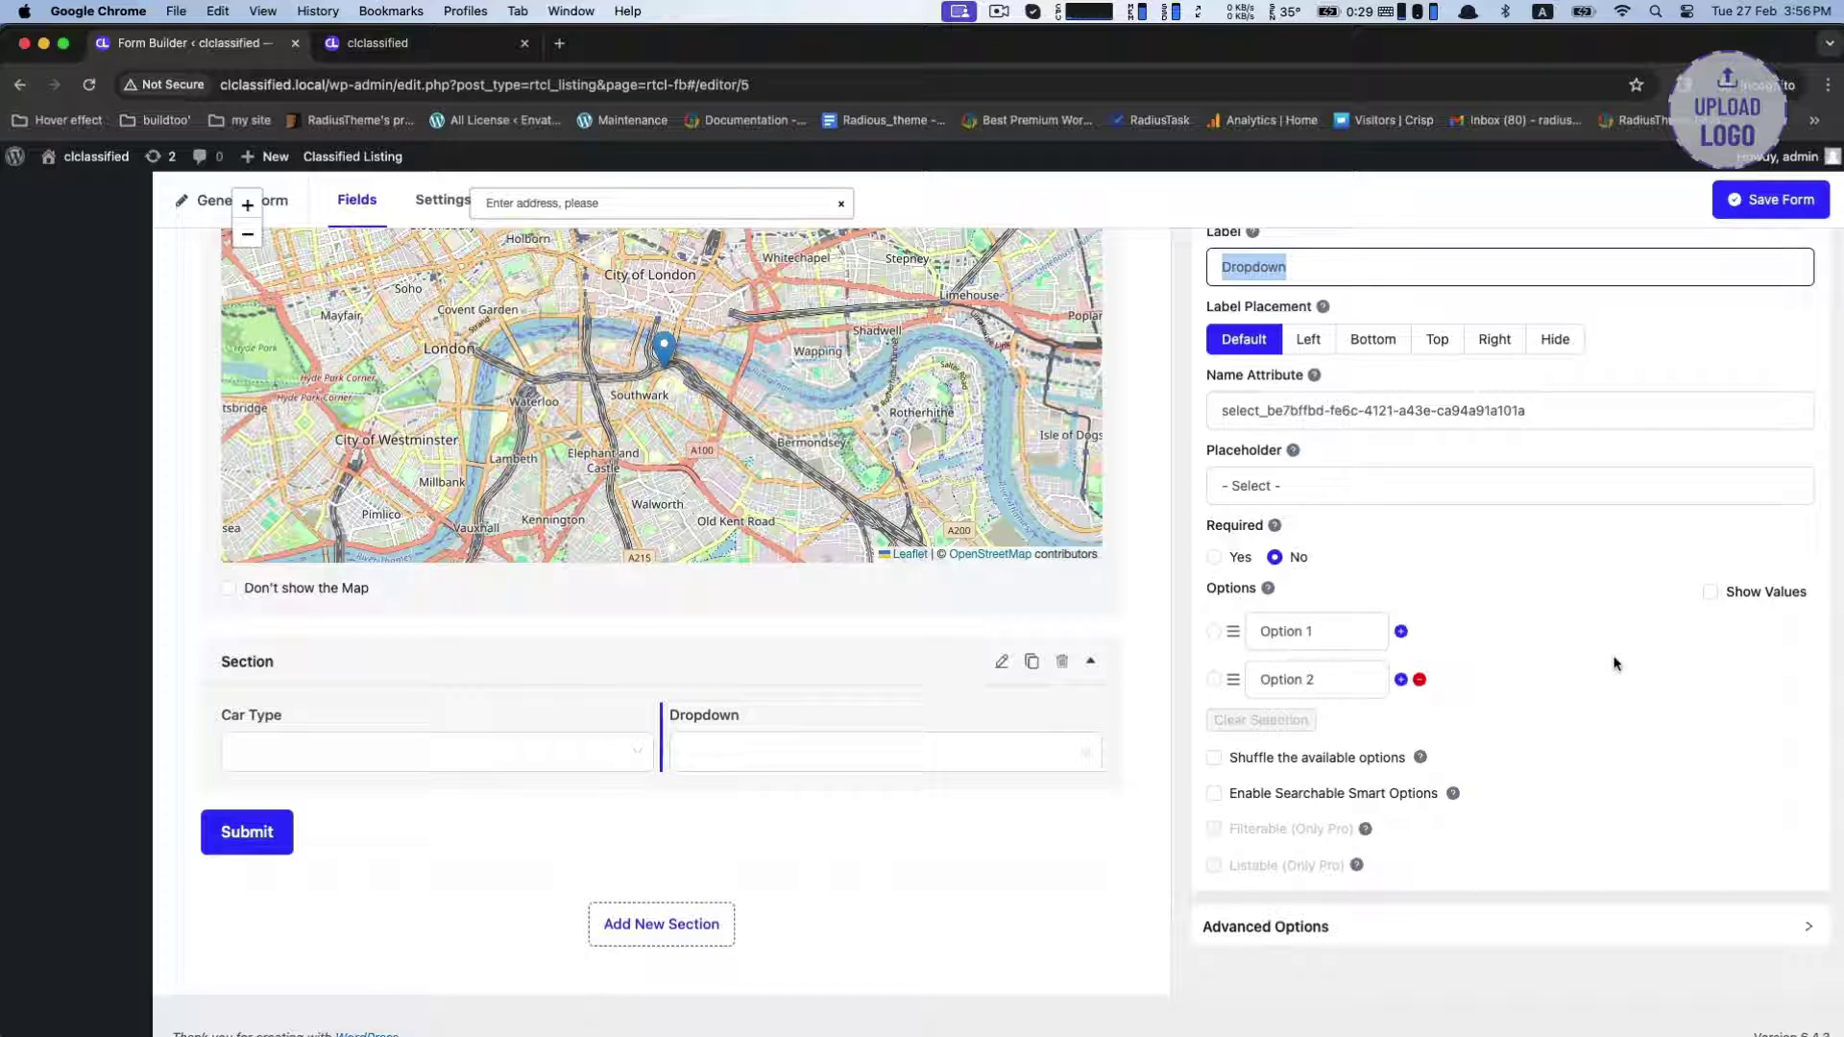
text(Ford Model)
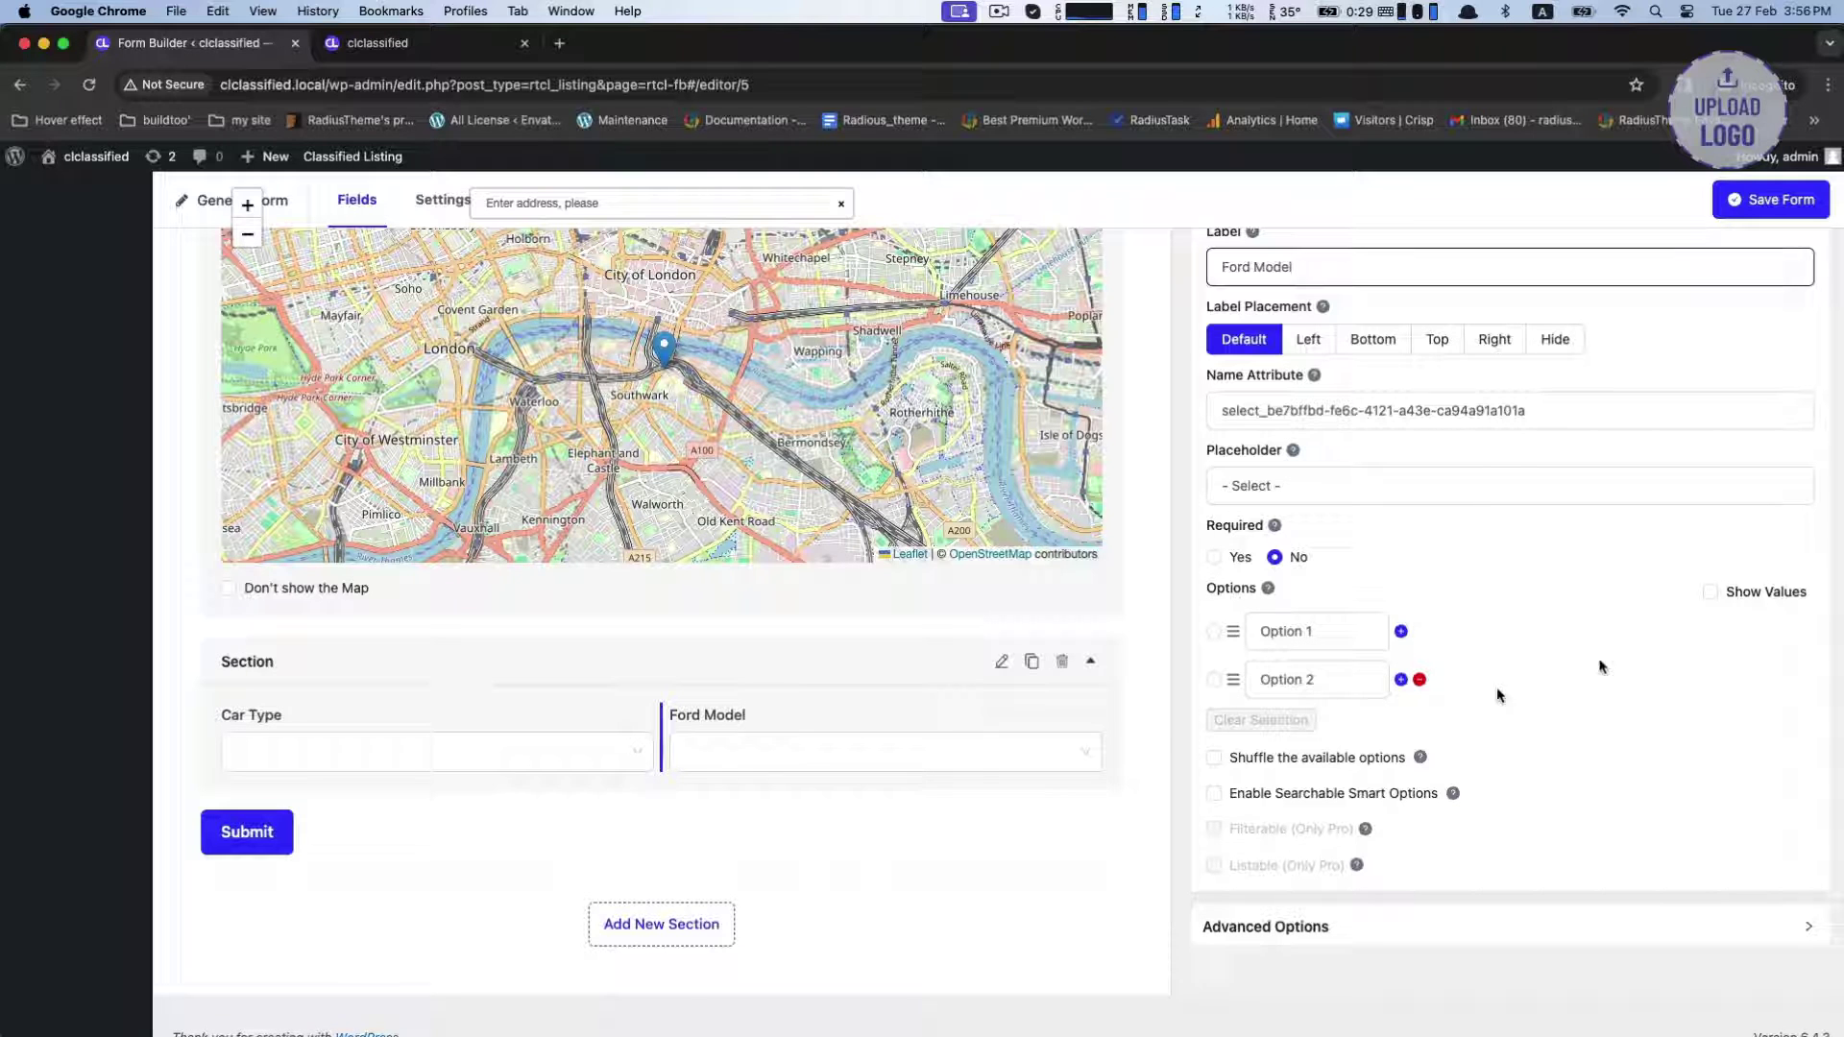
Set the Ford Model options to Explorer, Focus and Mustang.
double_click(1334, 639)
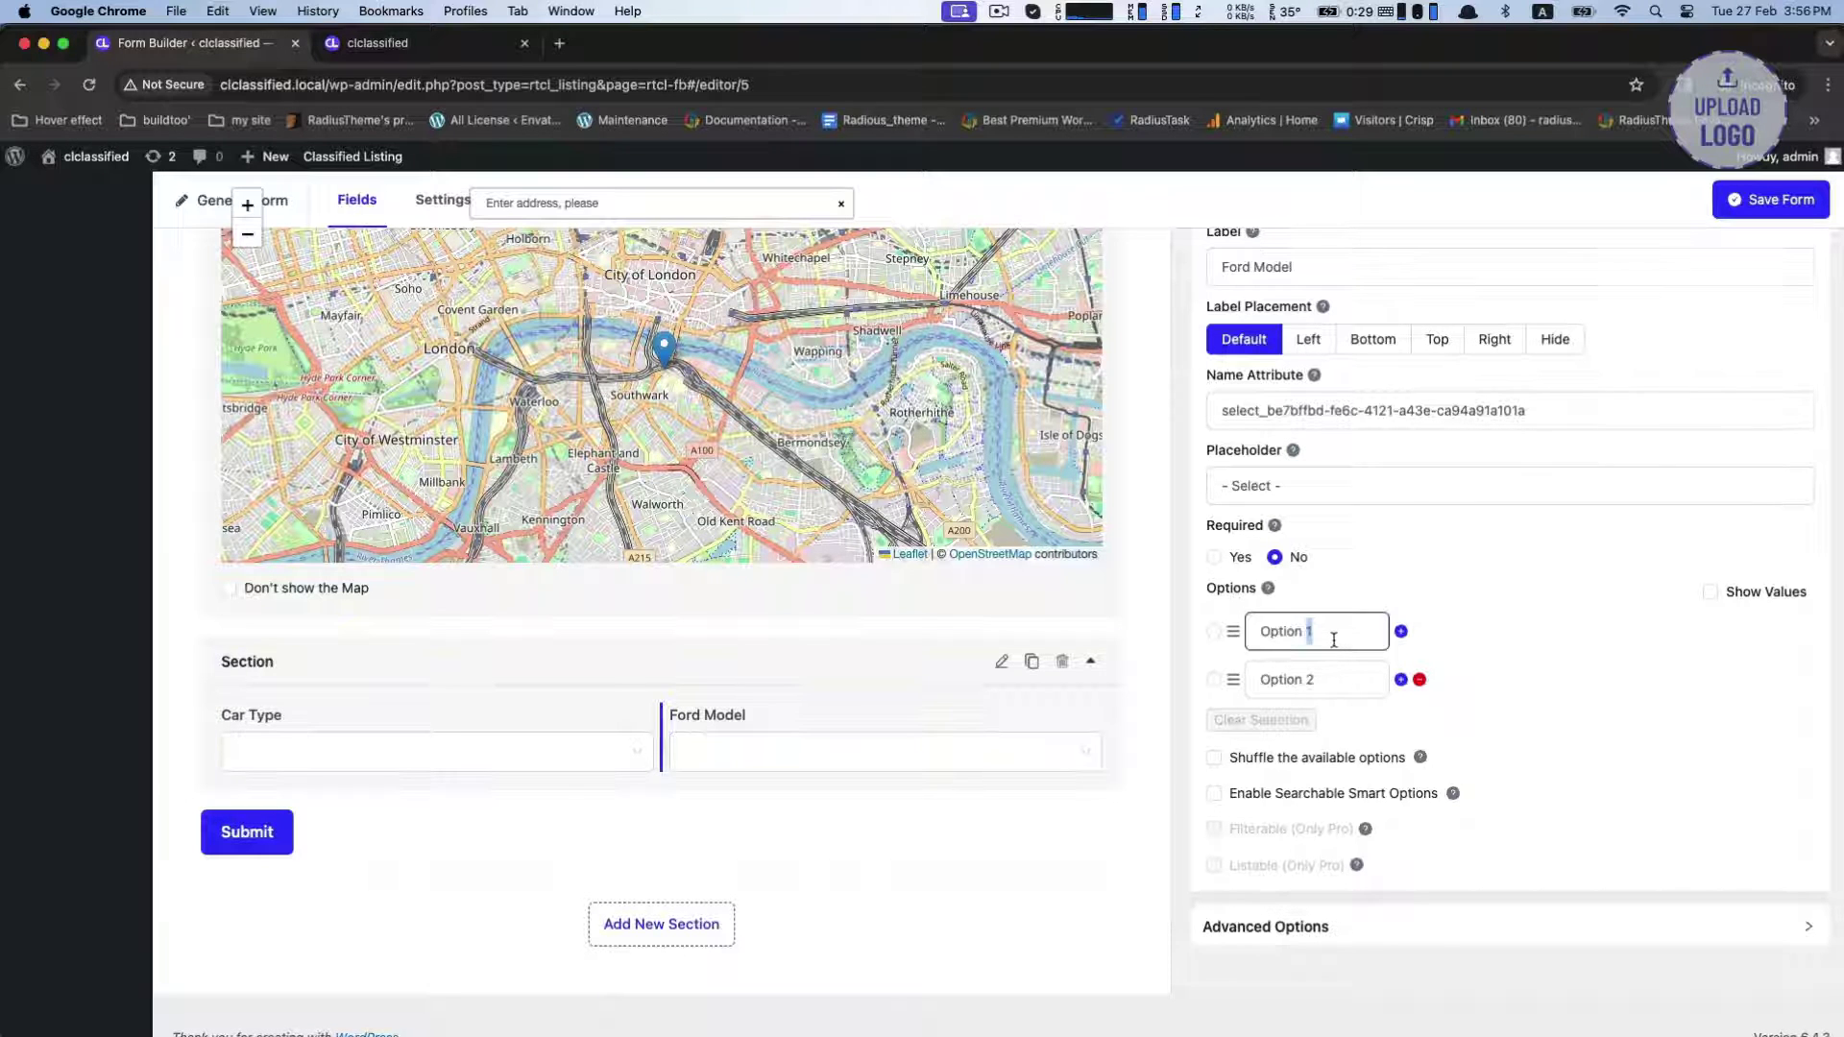
triple_click(1334, 640)
text(Explo)
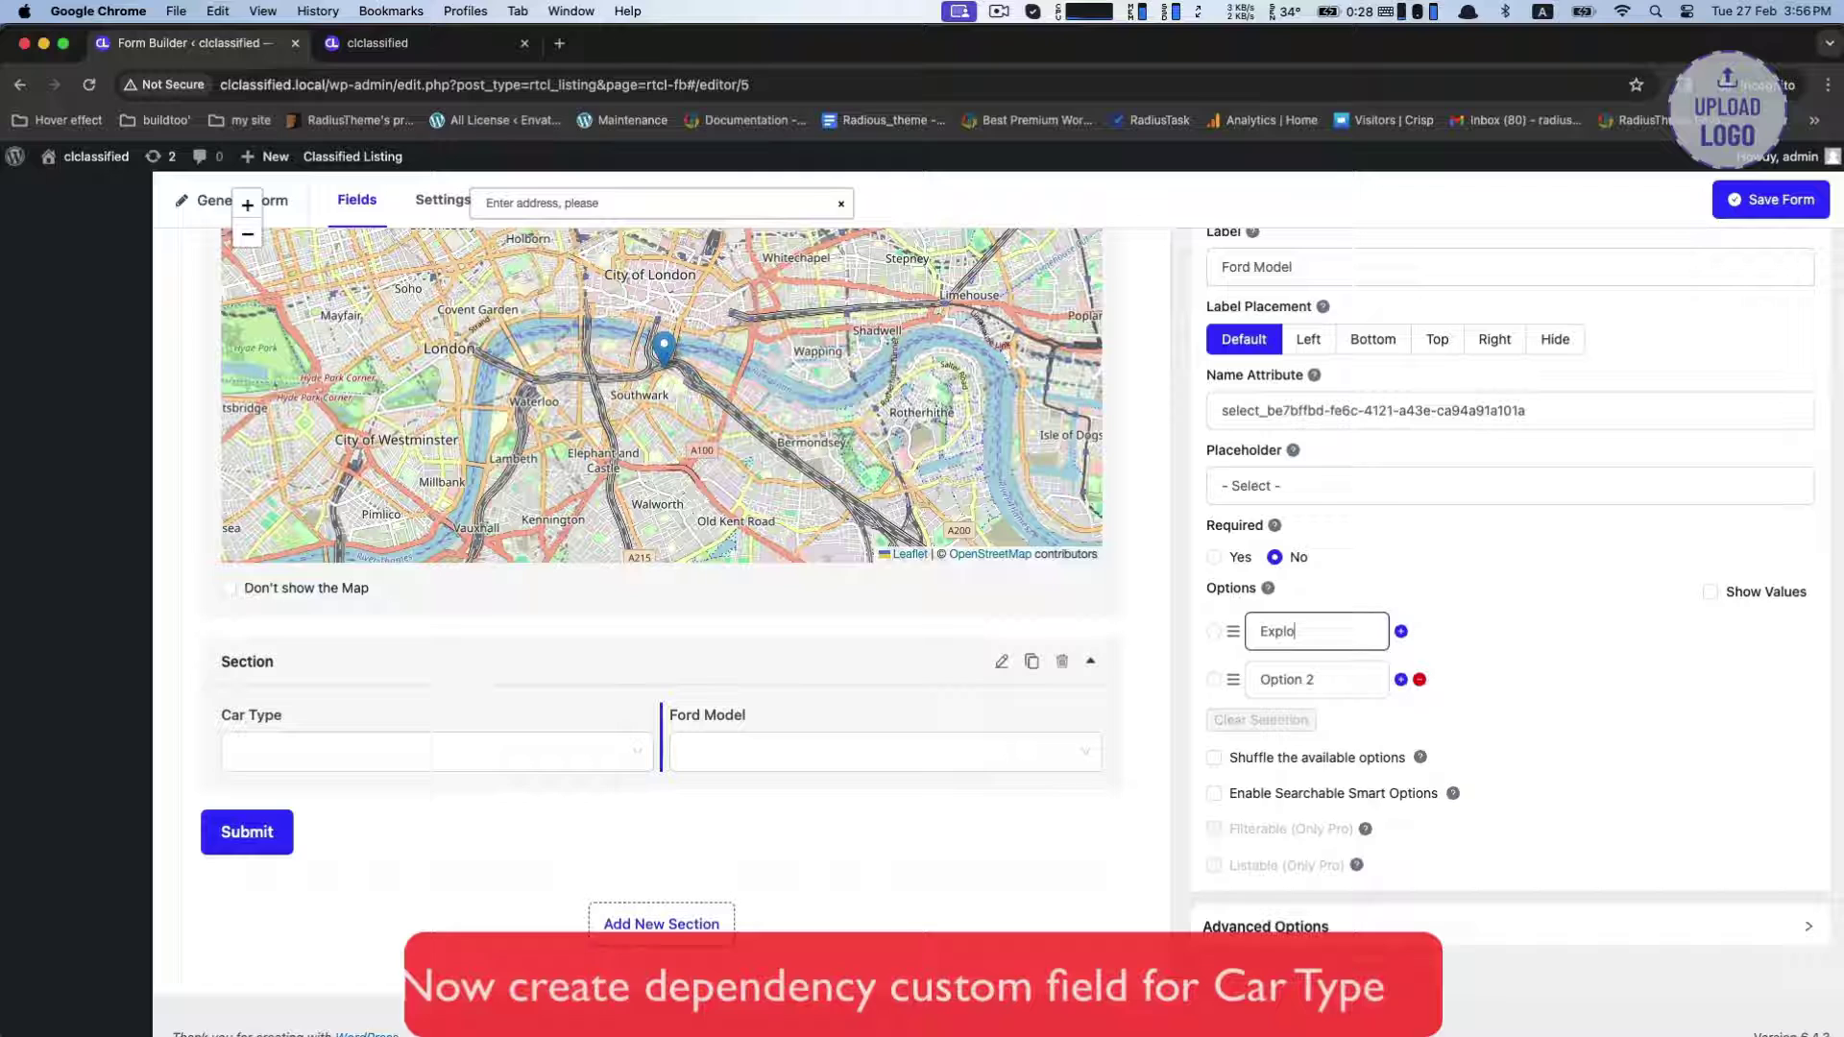
text(rer)
key(Tab)
key(Tab)
text(Focus)
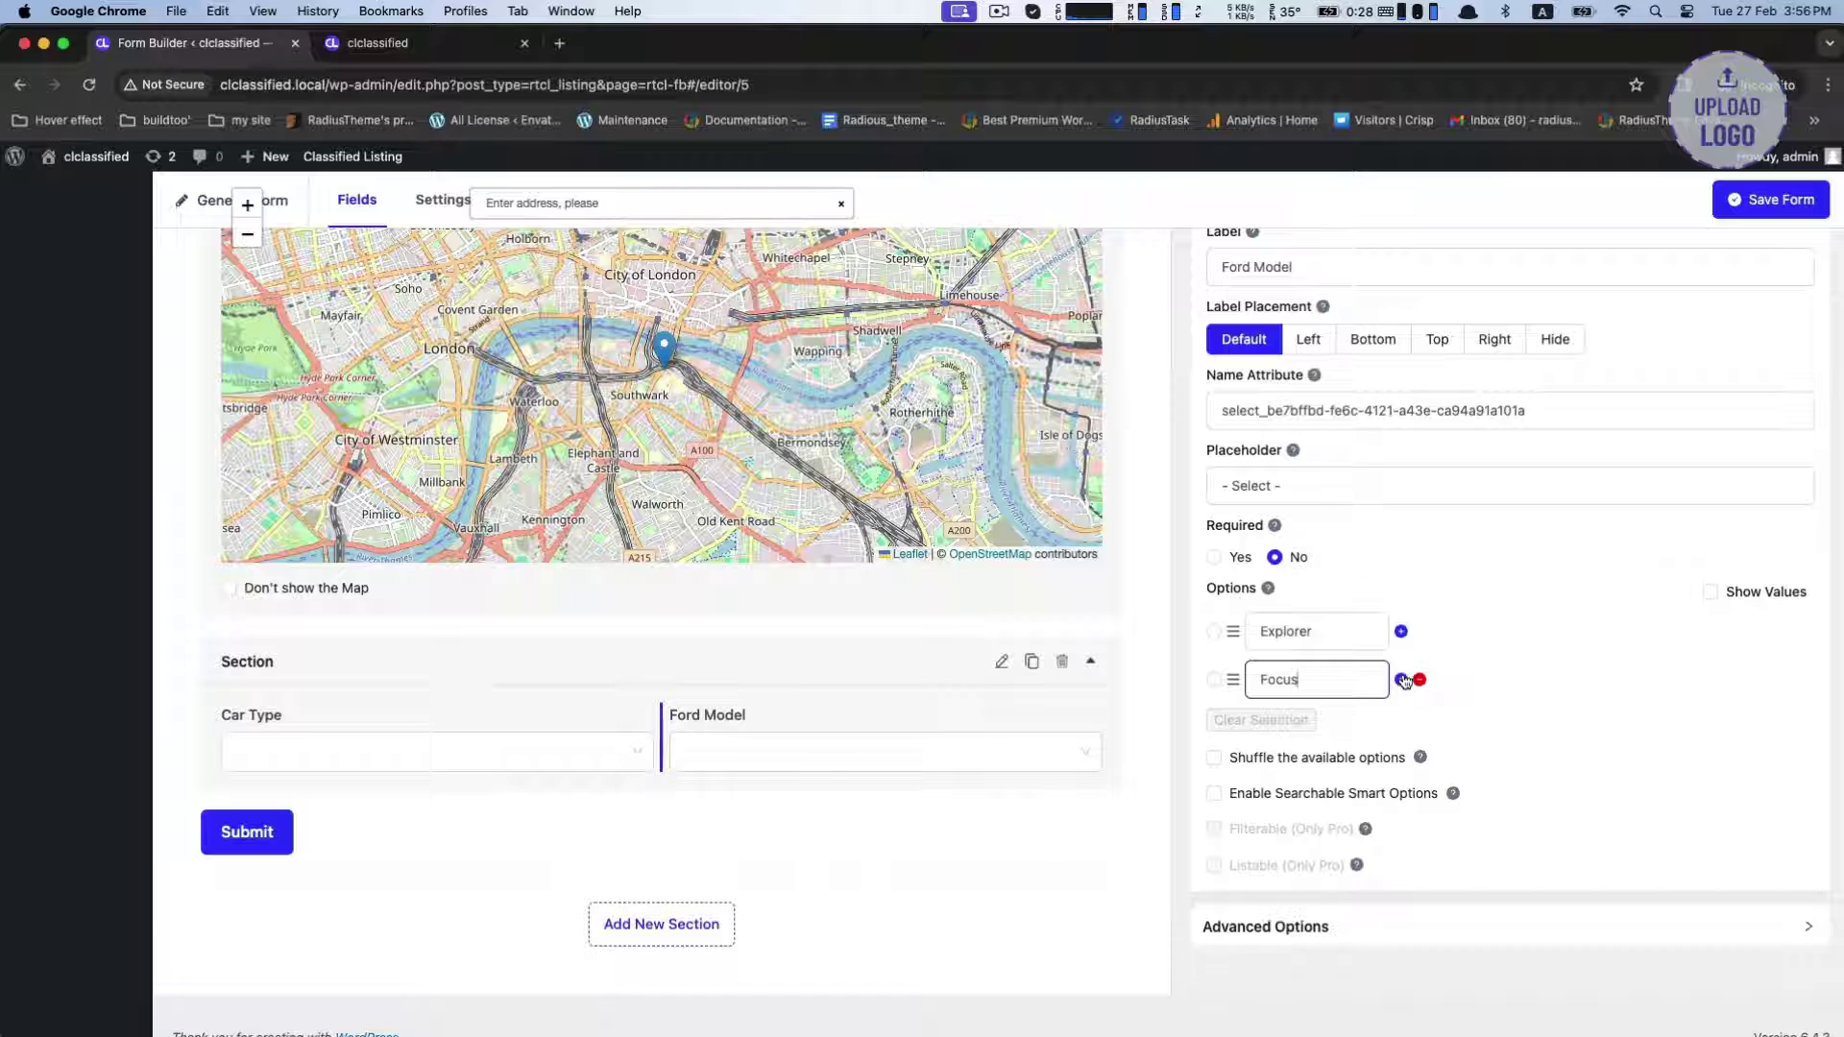
click(1401, 680)
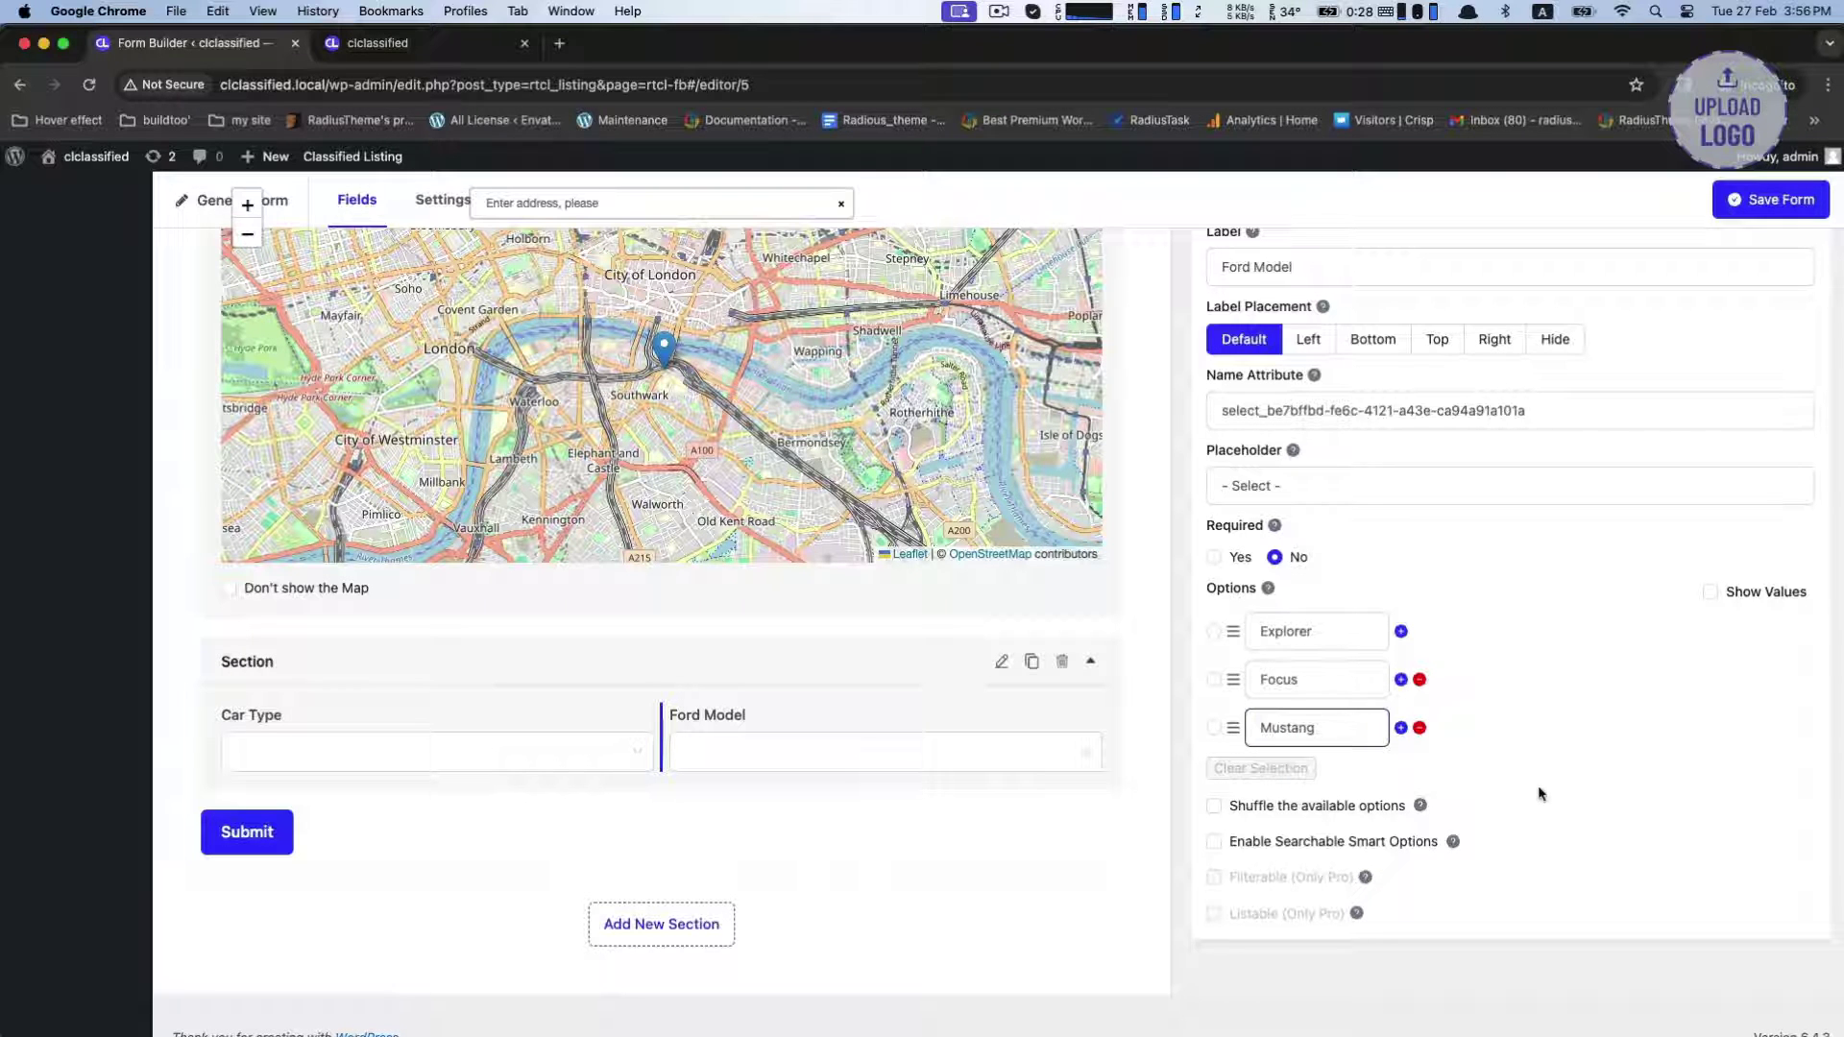
scroll(1539, 793, down, 2)
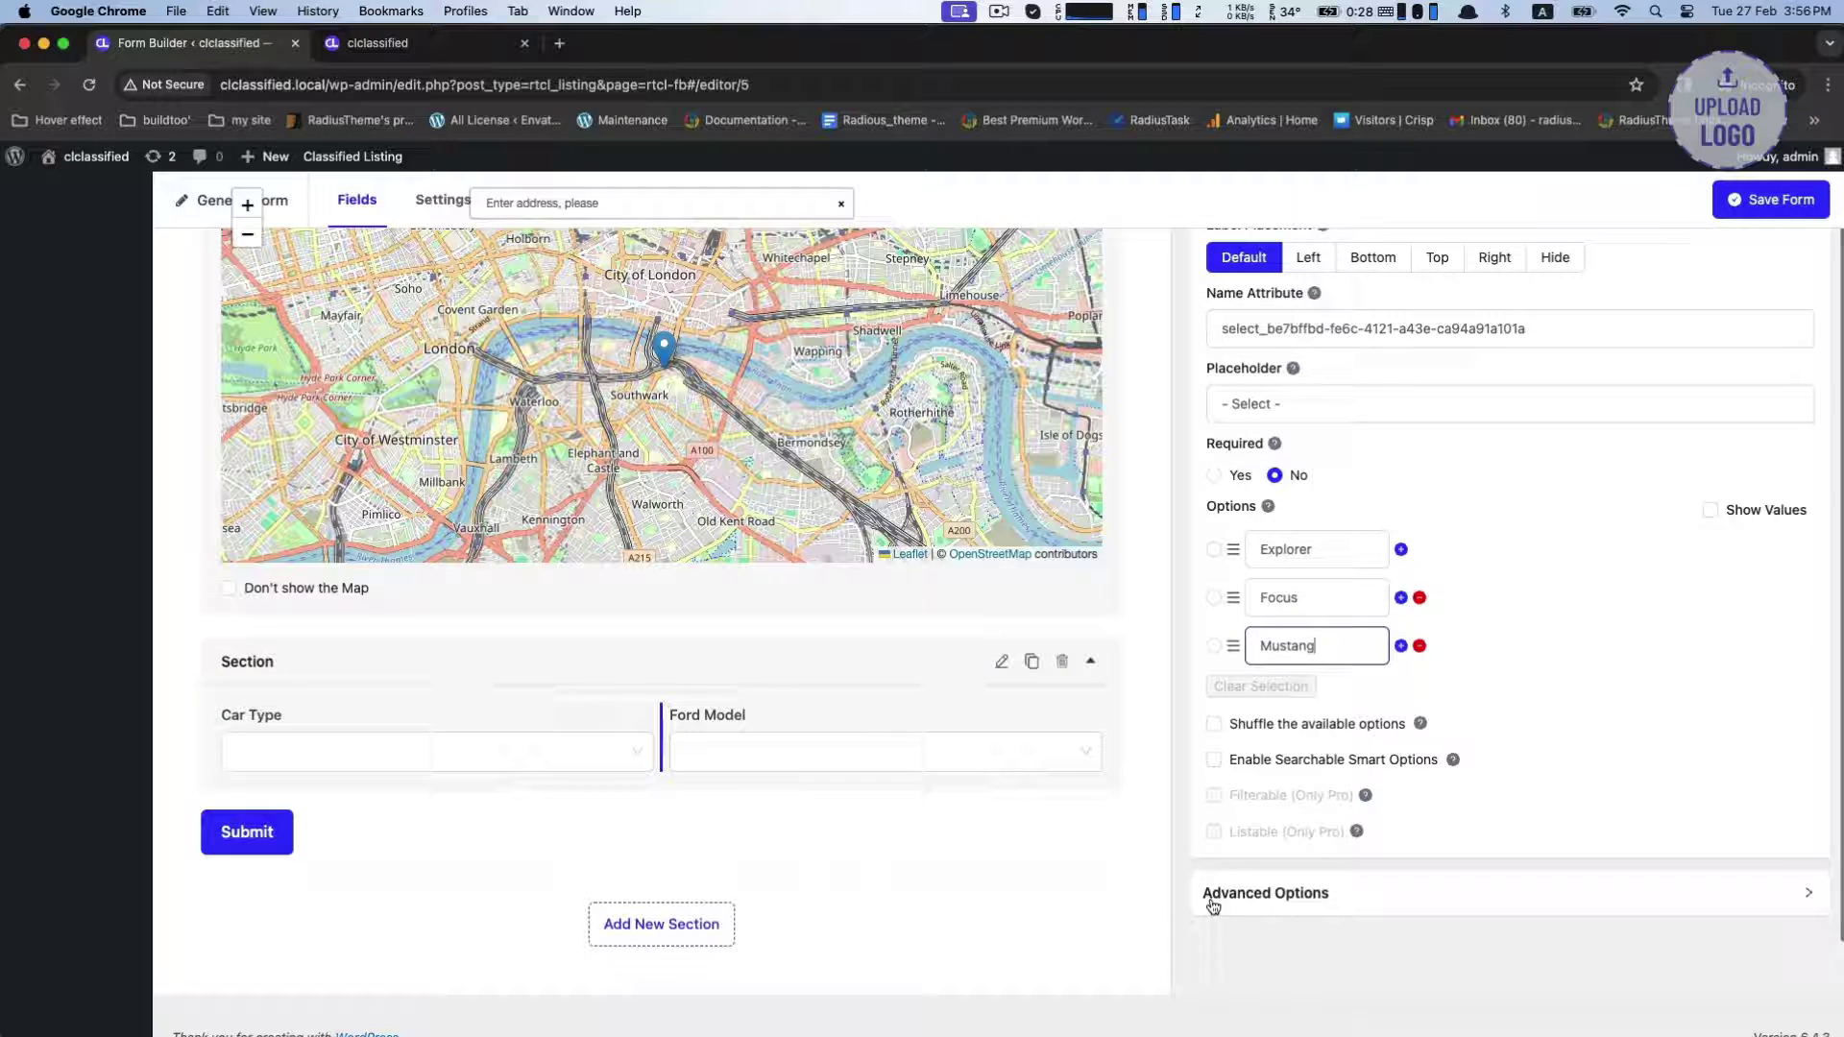
Enable conditional logic on Ford Model: Car Type Equal Ford.
click(1242, 902)
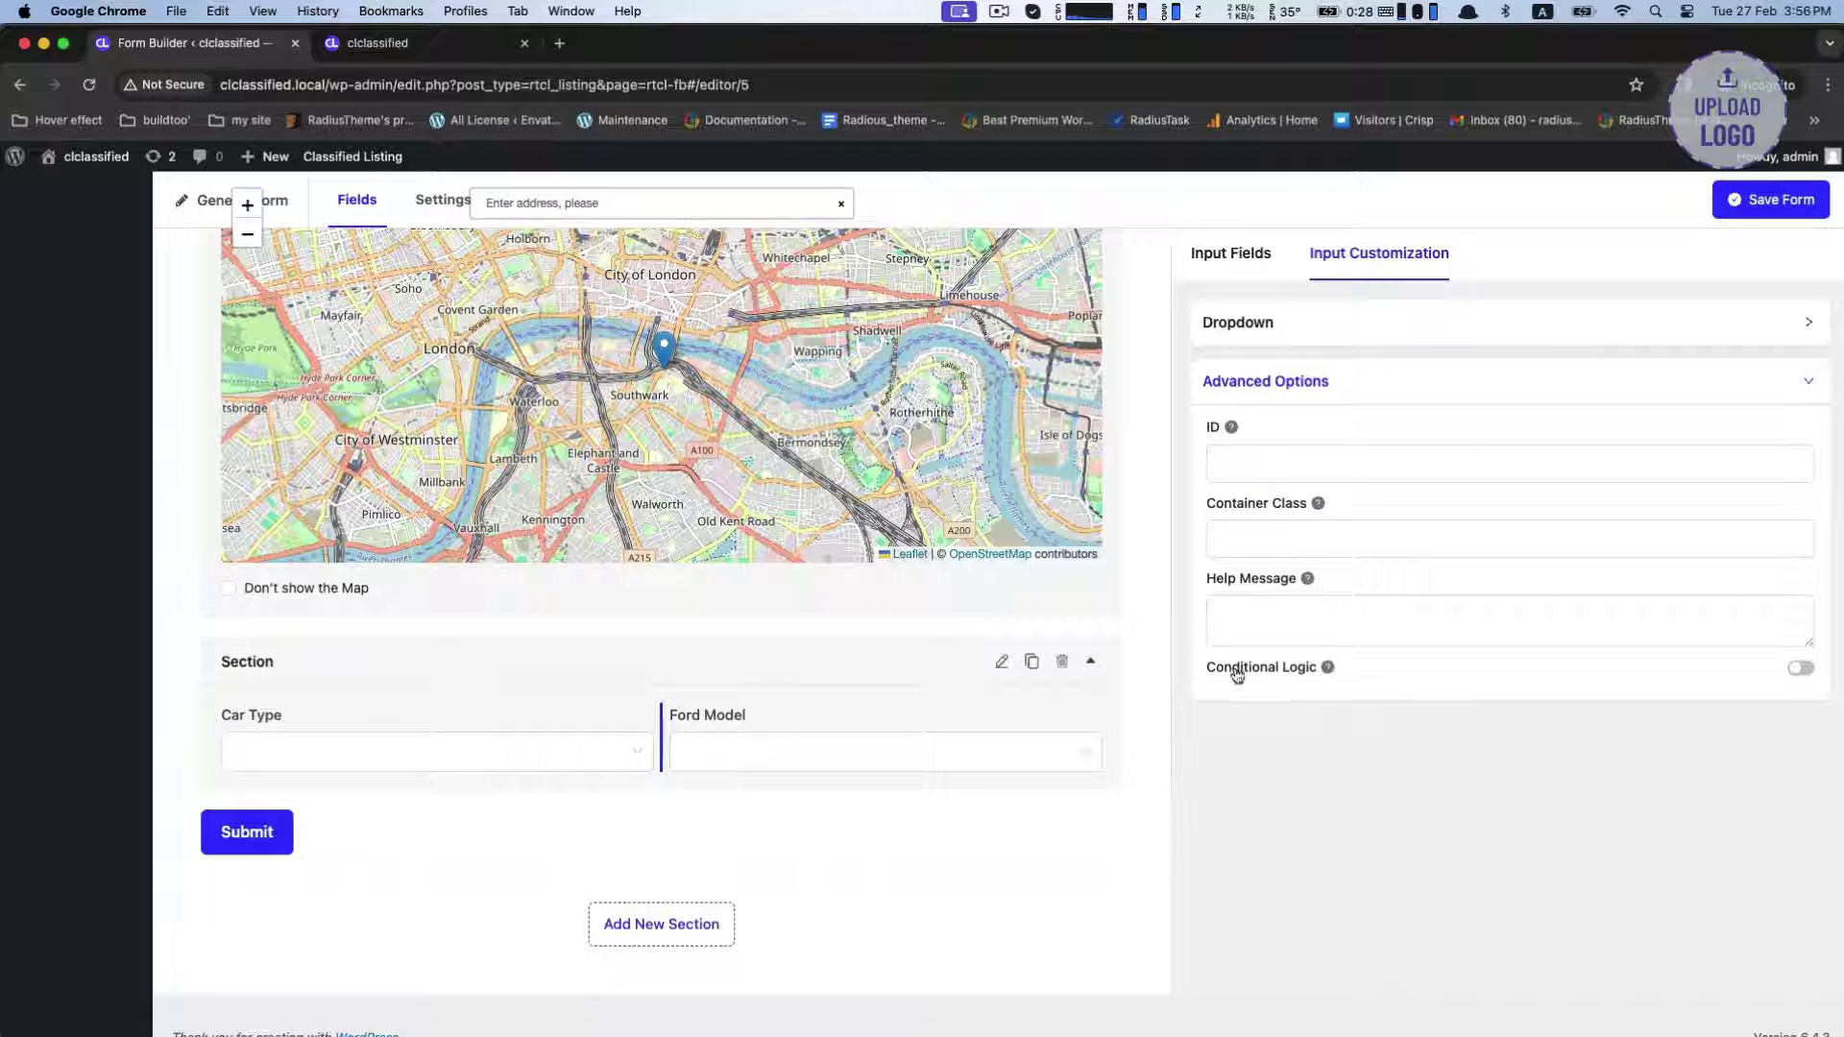
click(1800, 667)
click(1303, 769)
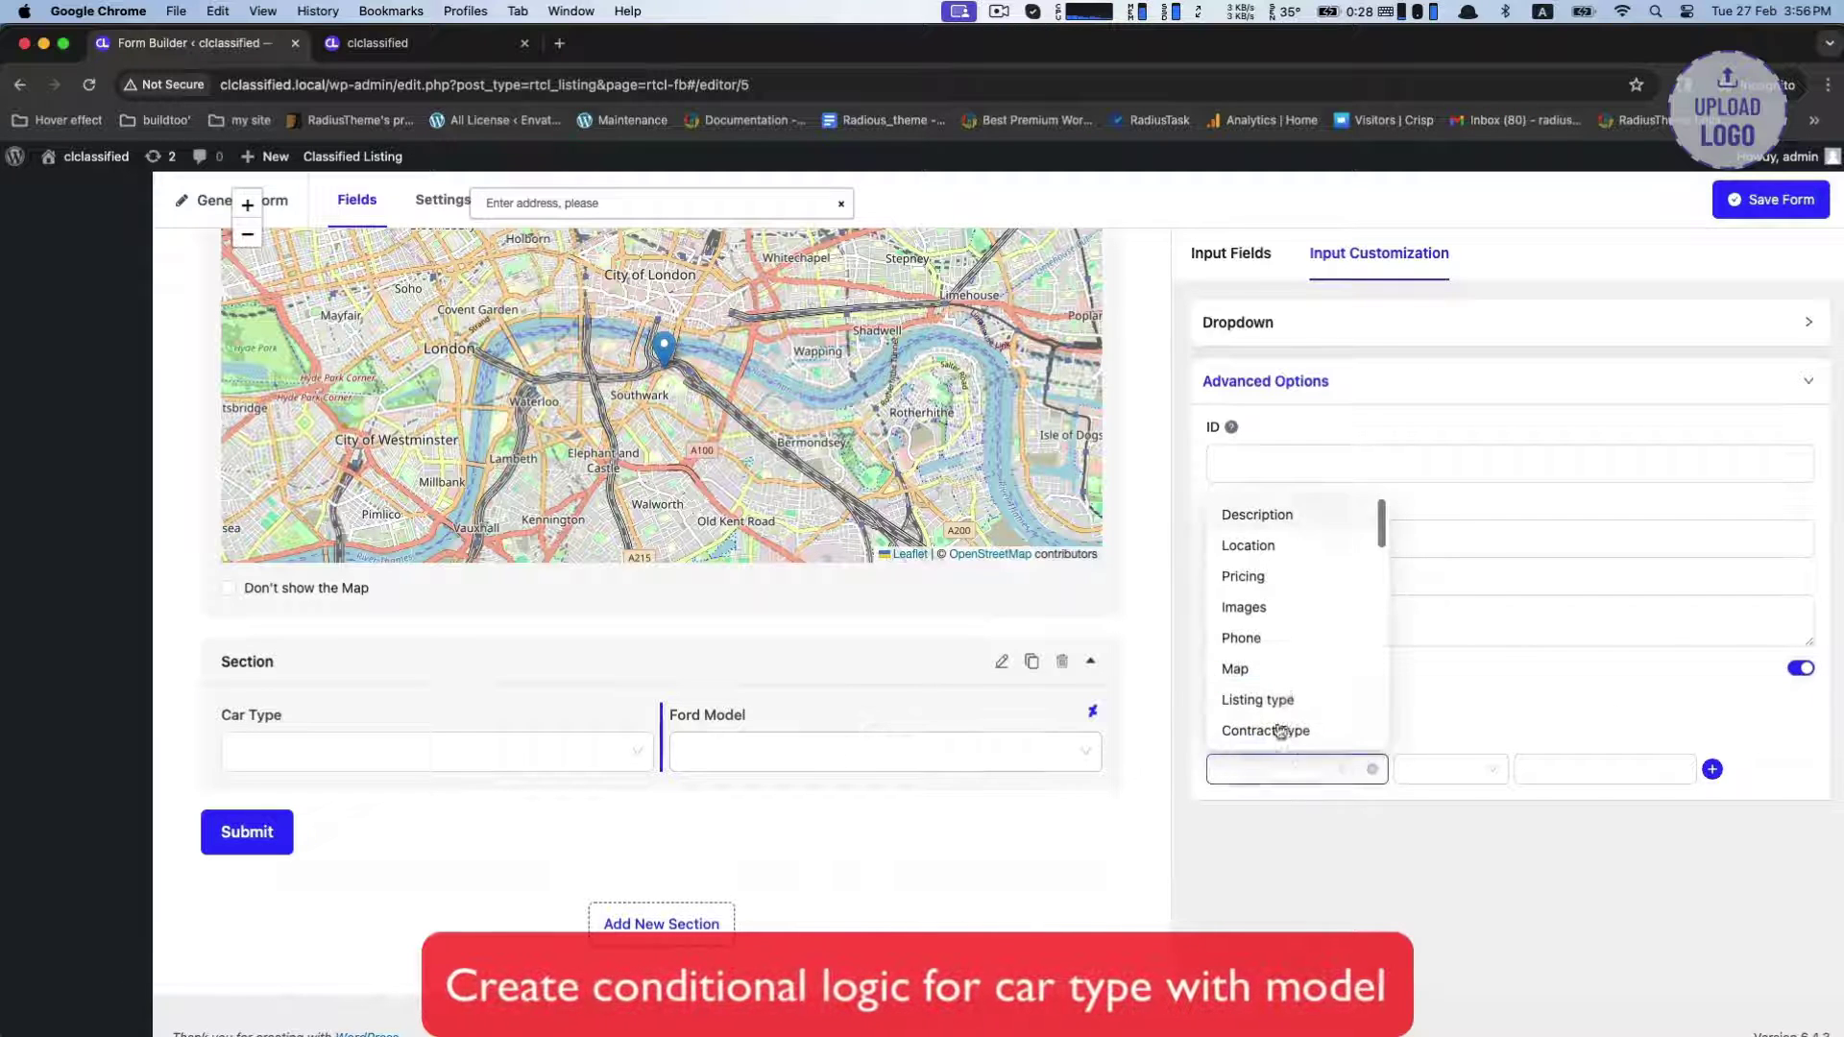
scroll(1277, 672, down, 5)
click(1250, 732)
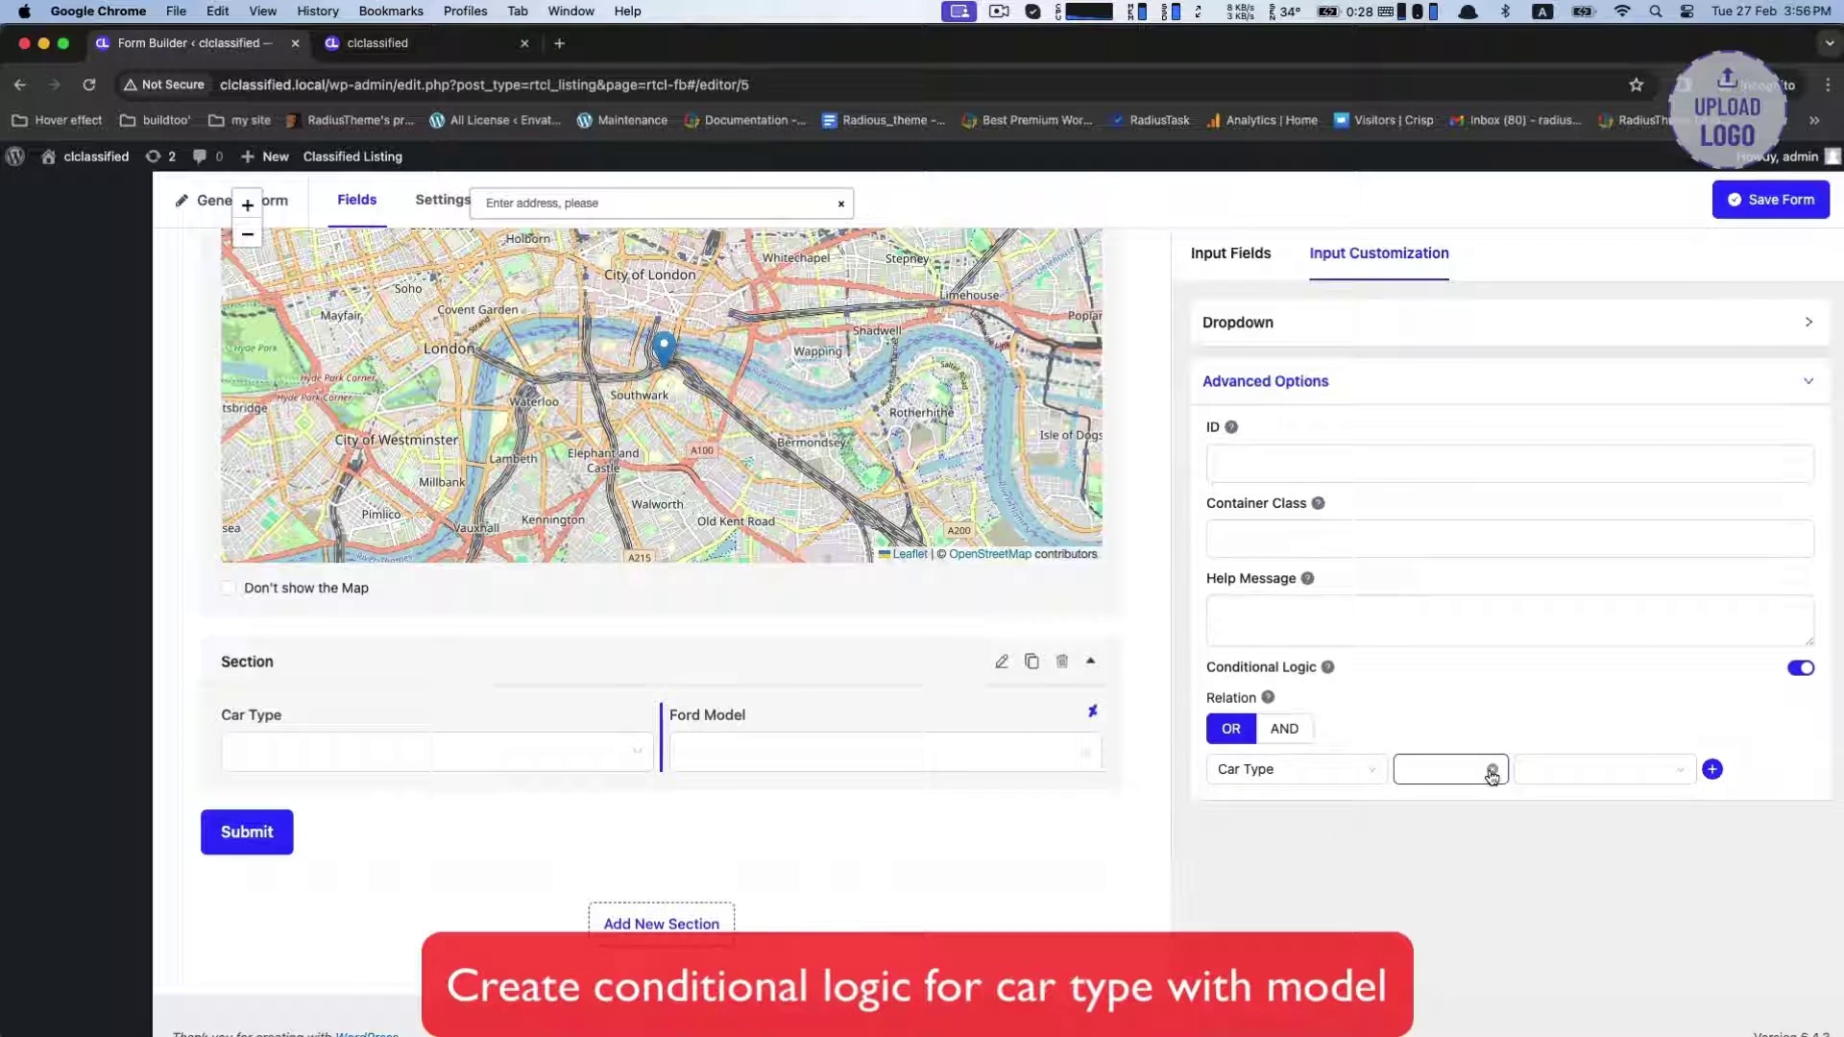
click(1414, 774)
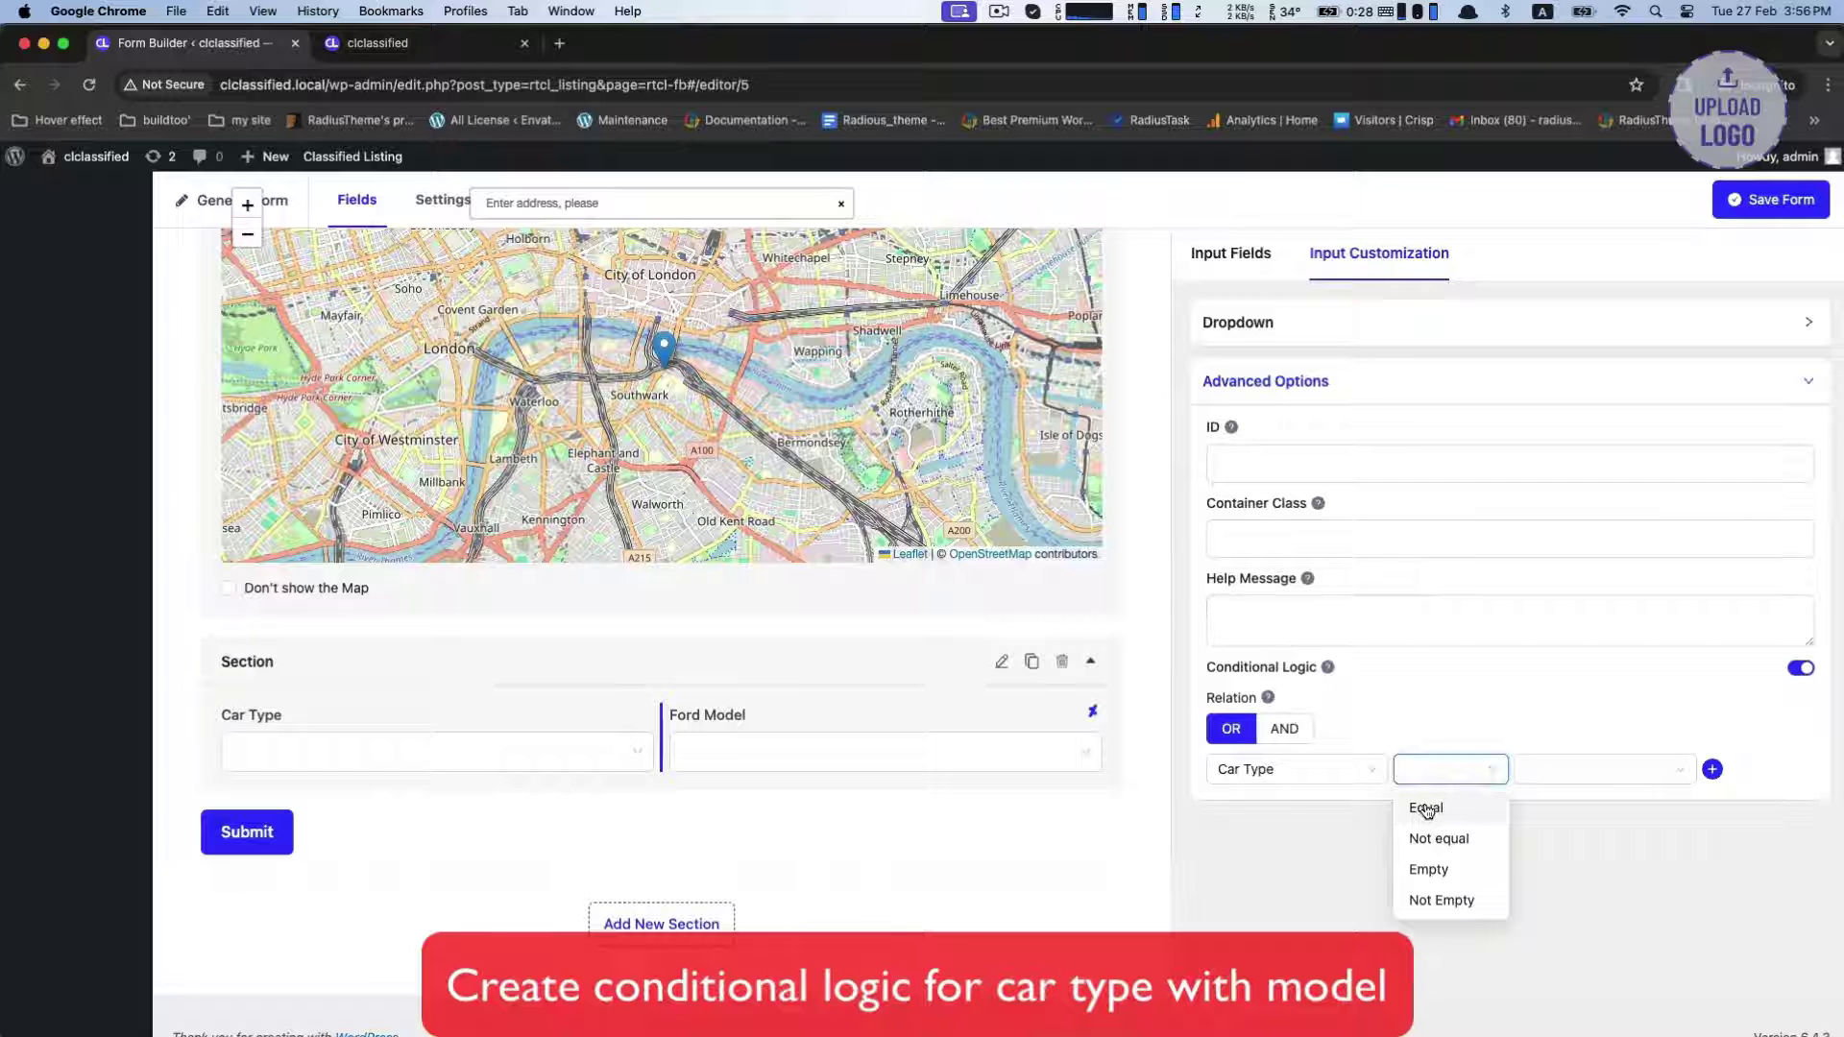
click(1428, 811)
click(1556, 769)
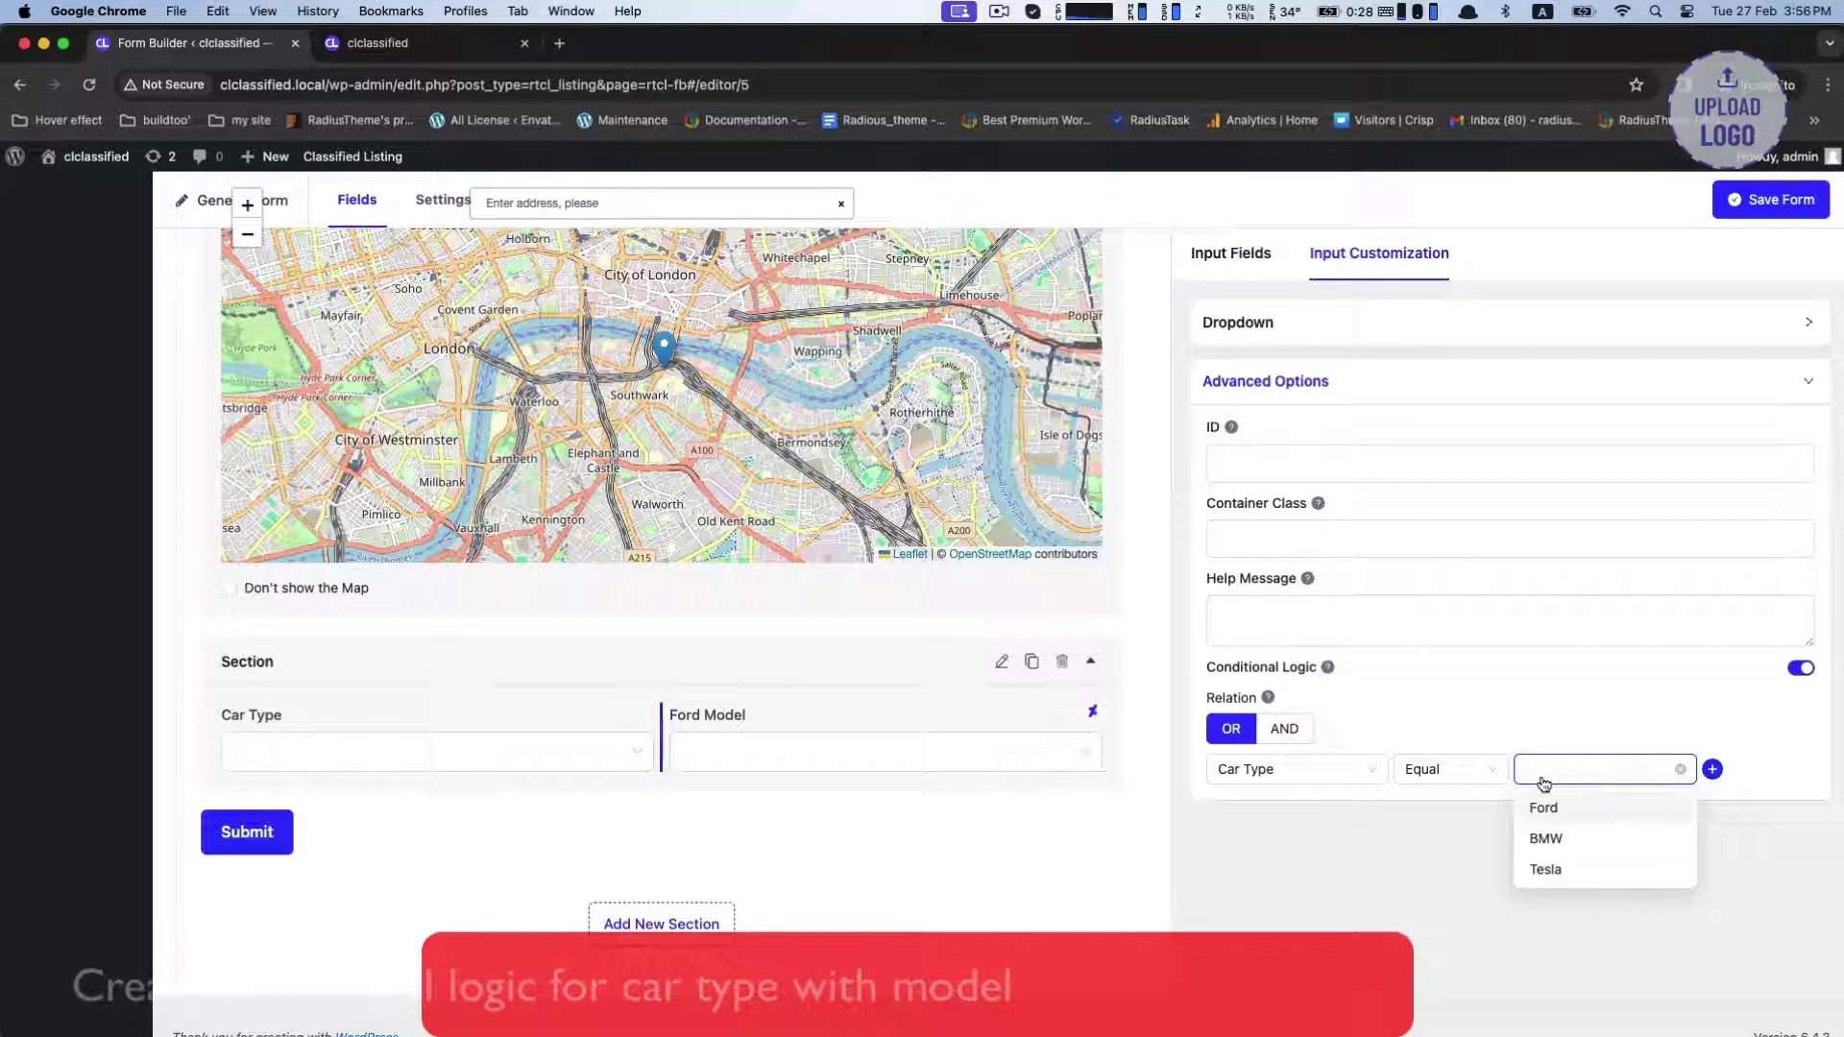
click(1542, 811)
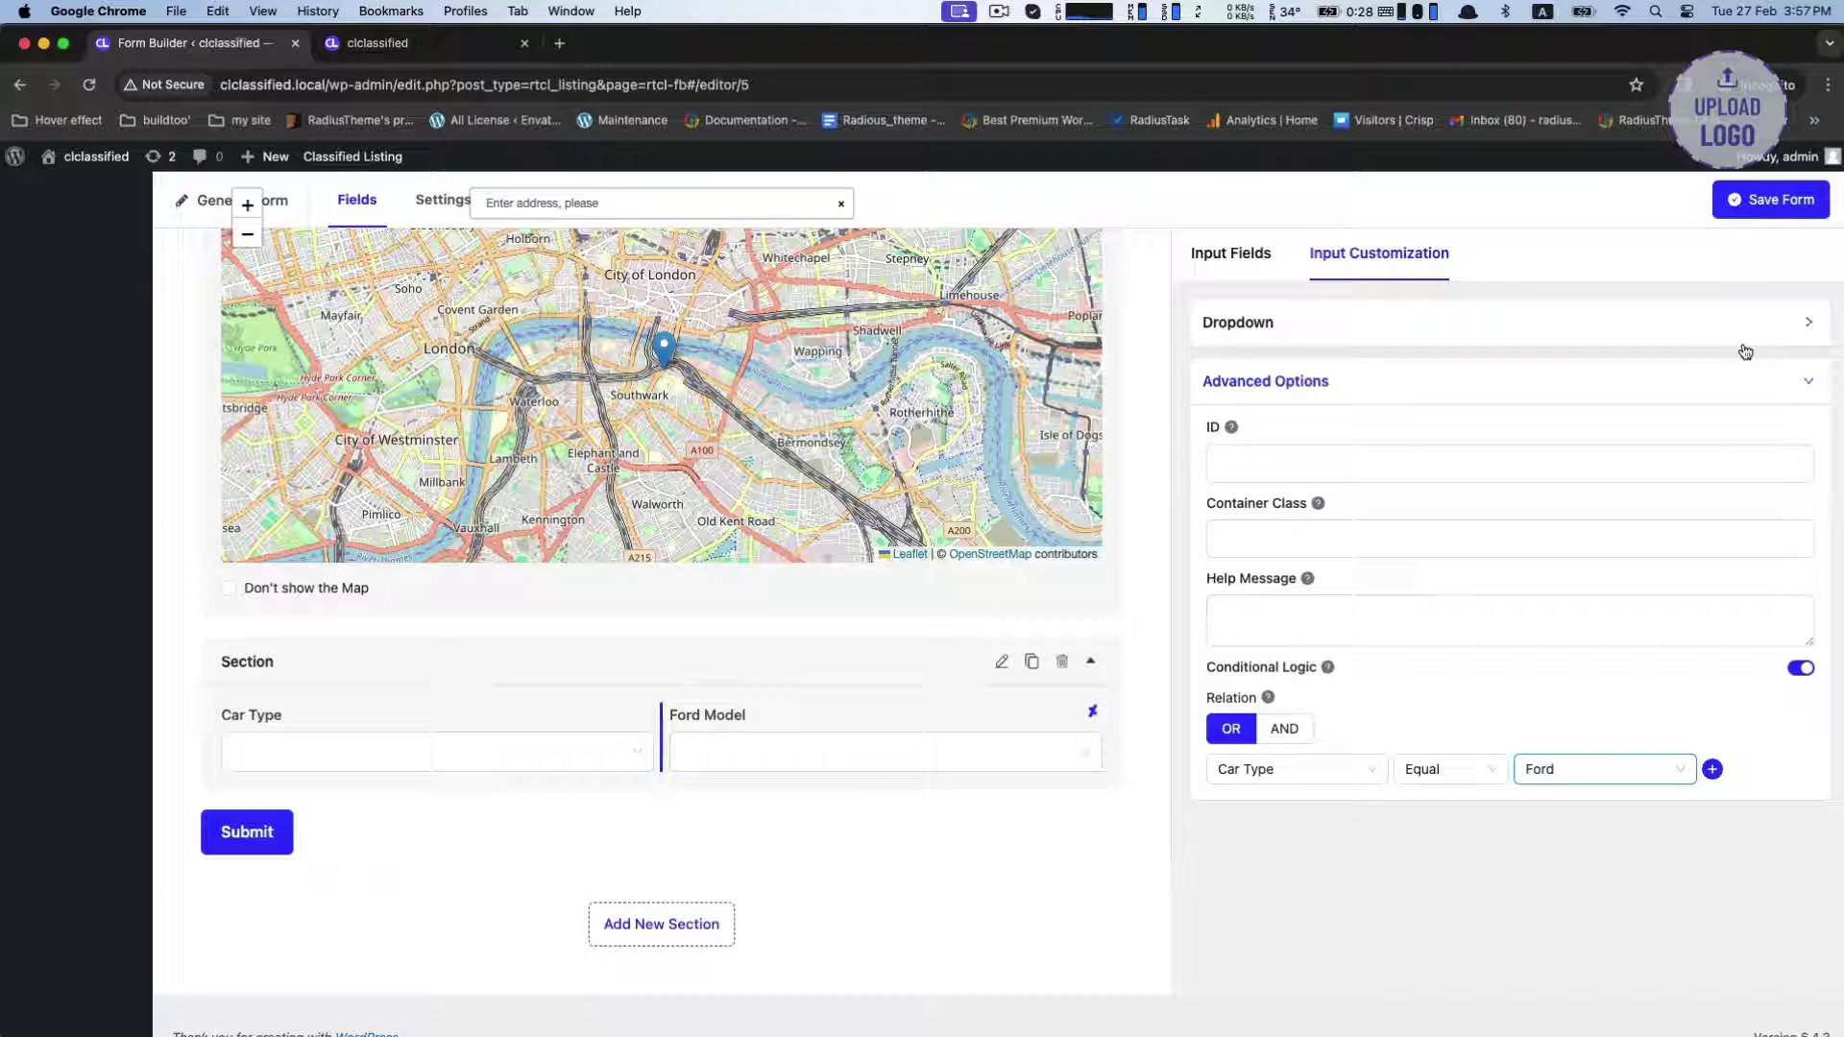
Save the form and check the Ford Model option list in the preview.
click(1769, 202)
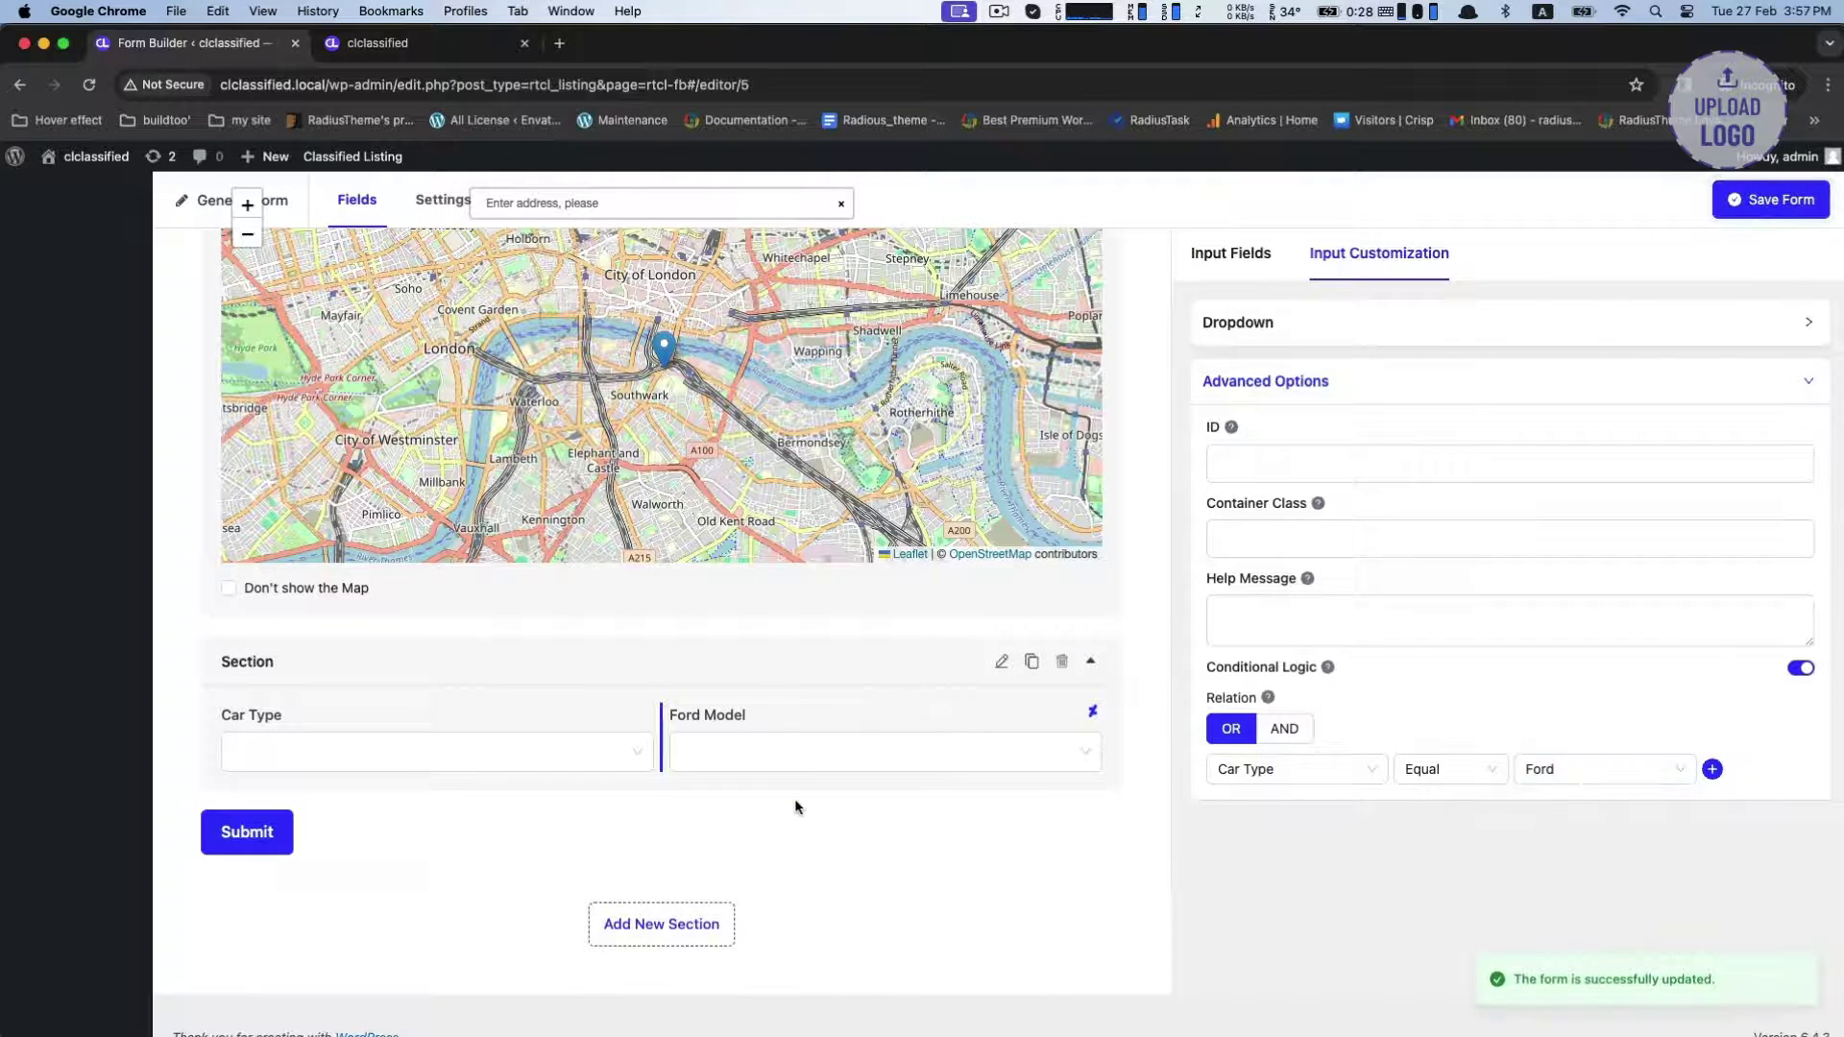
click(783, 759)
click(1036, 861)
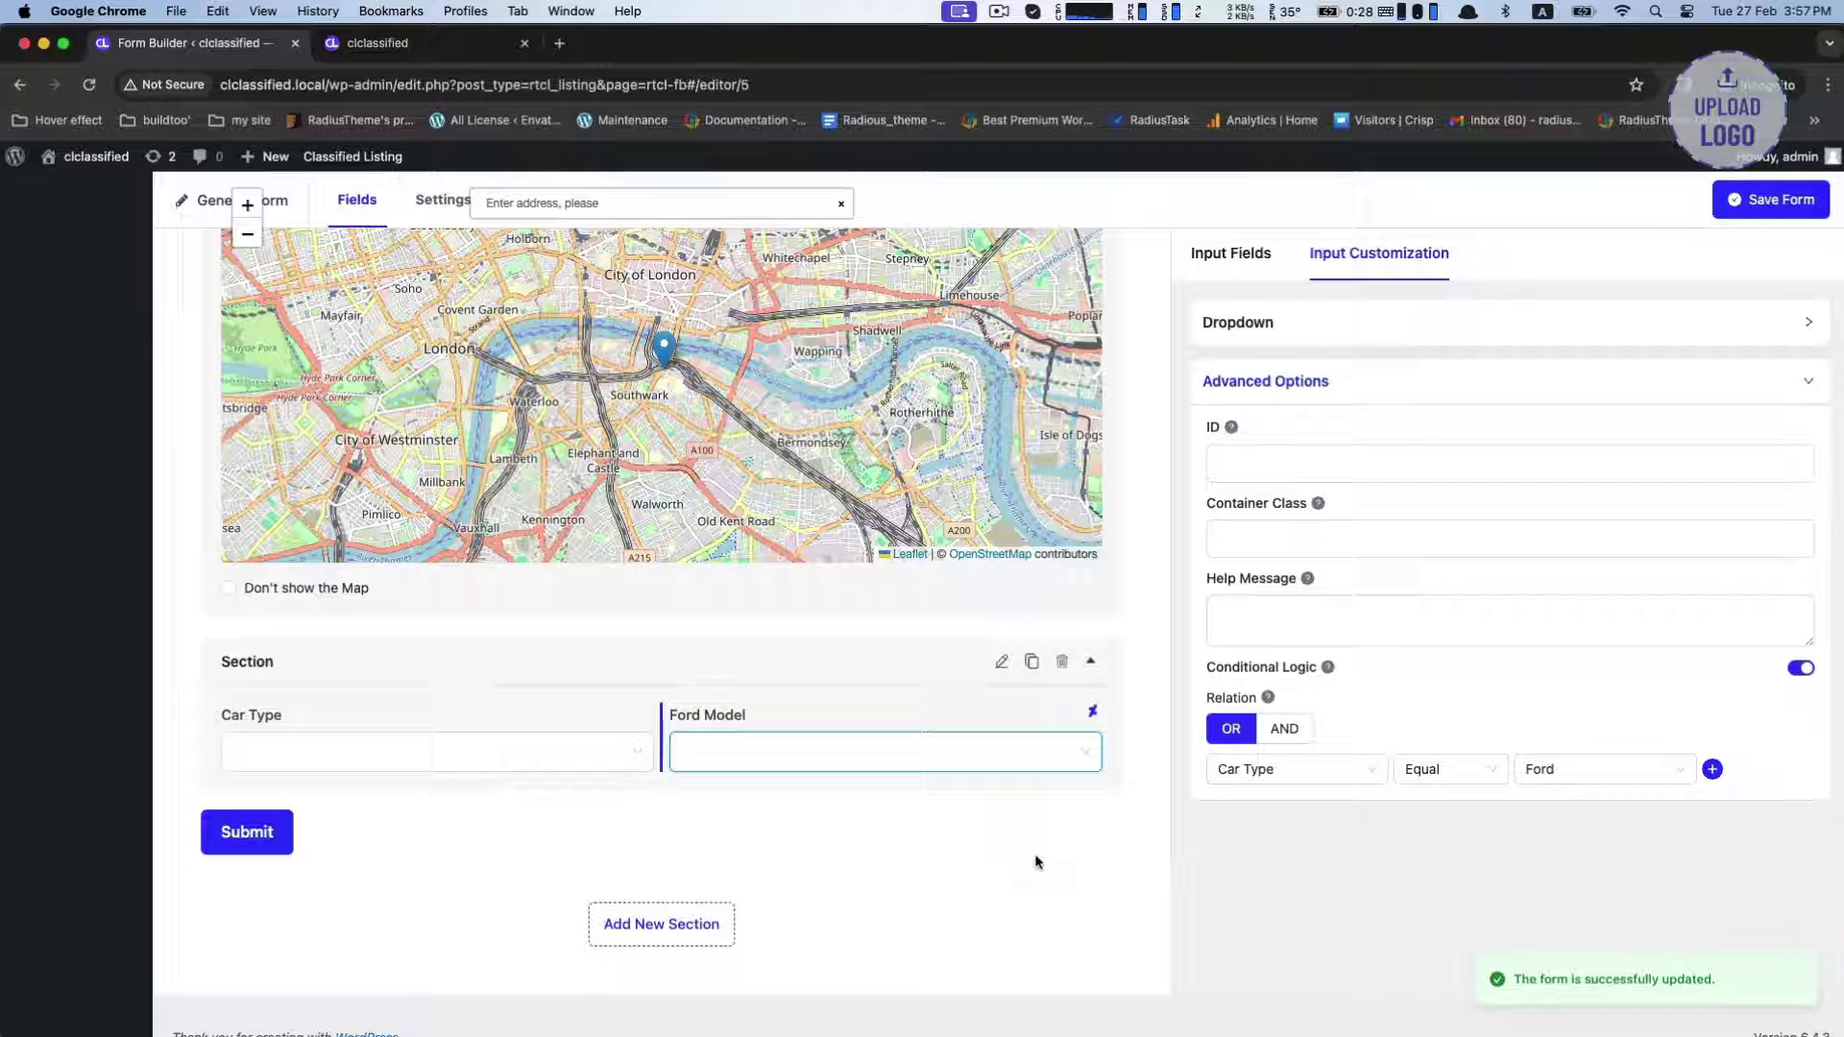
click(1200, 266)
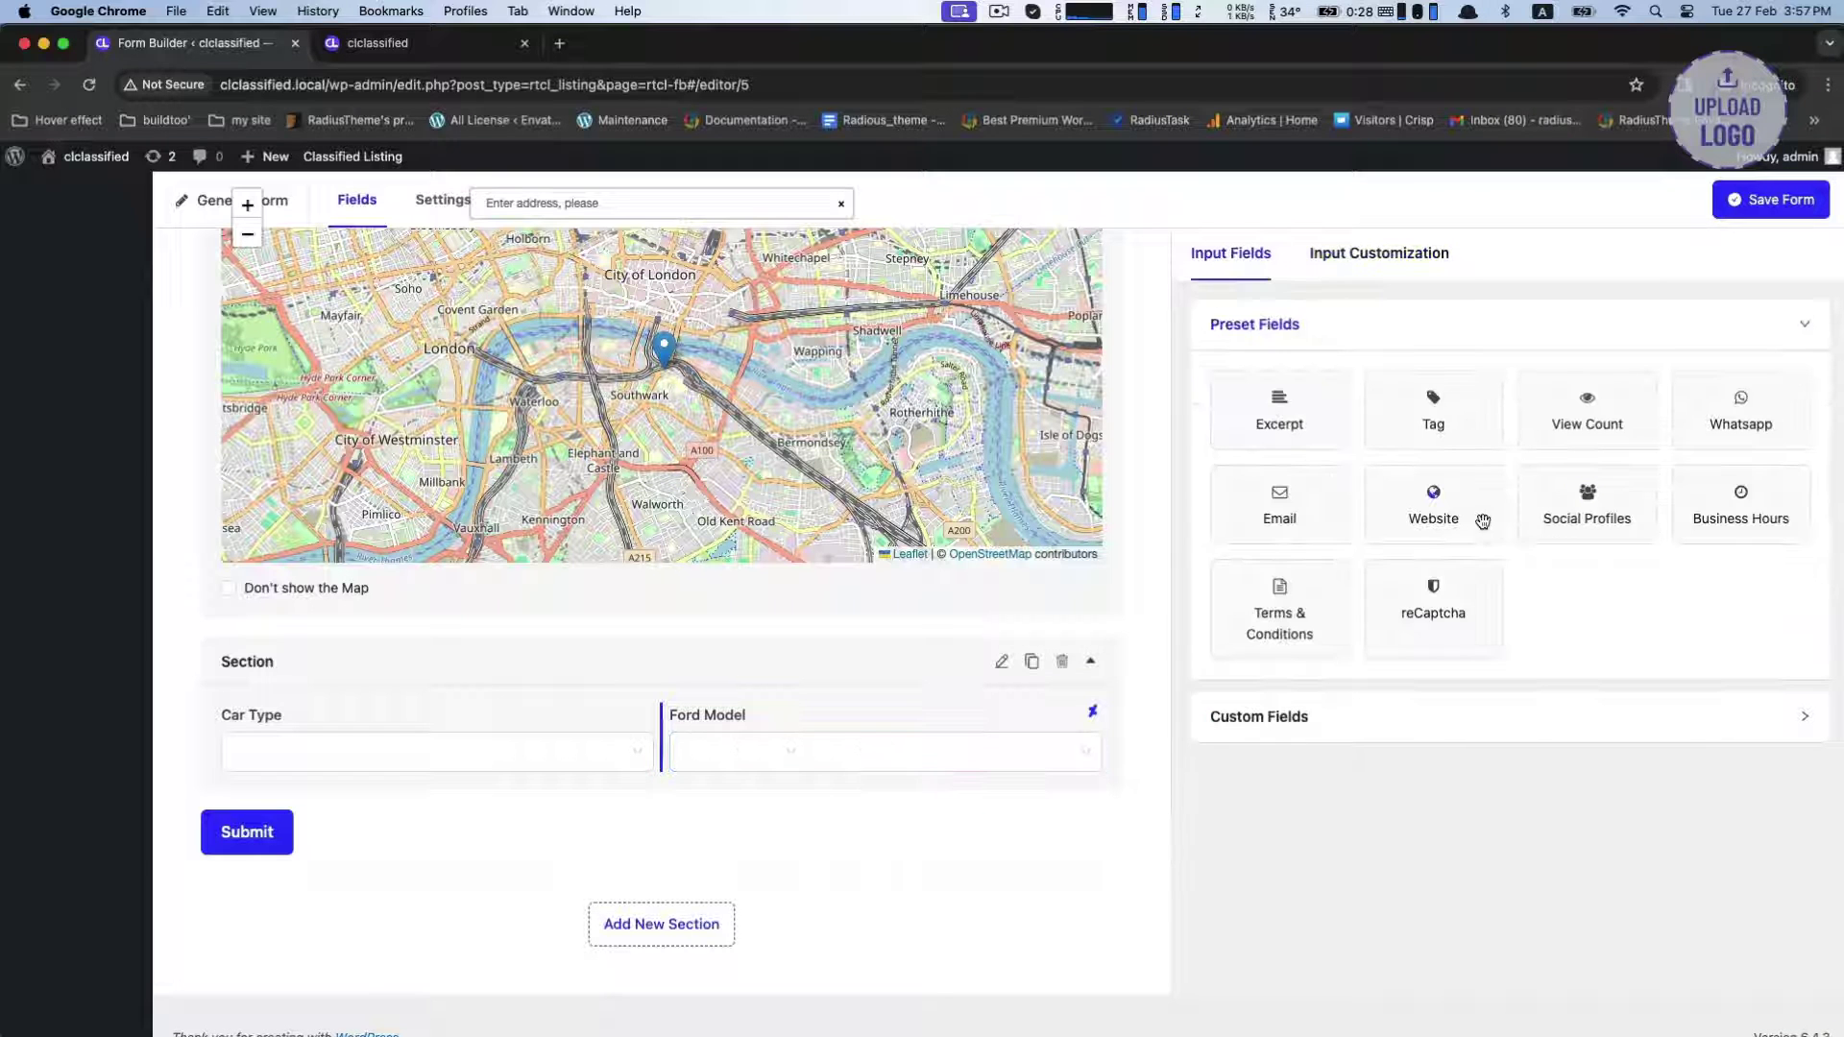
click(1364, 726)
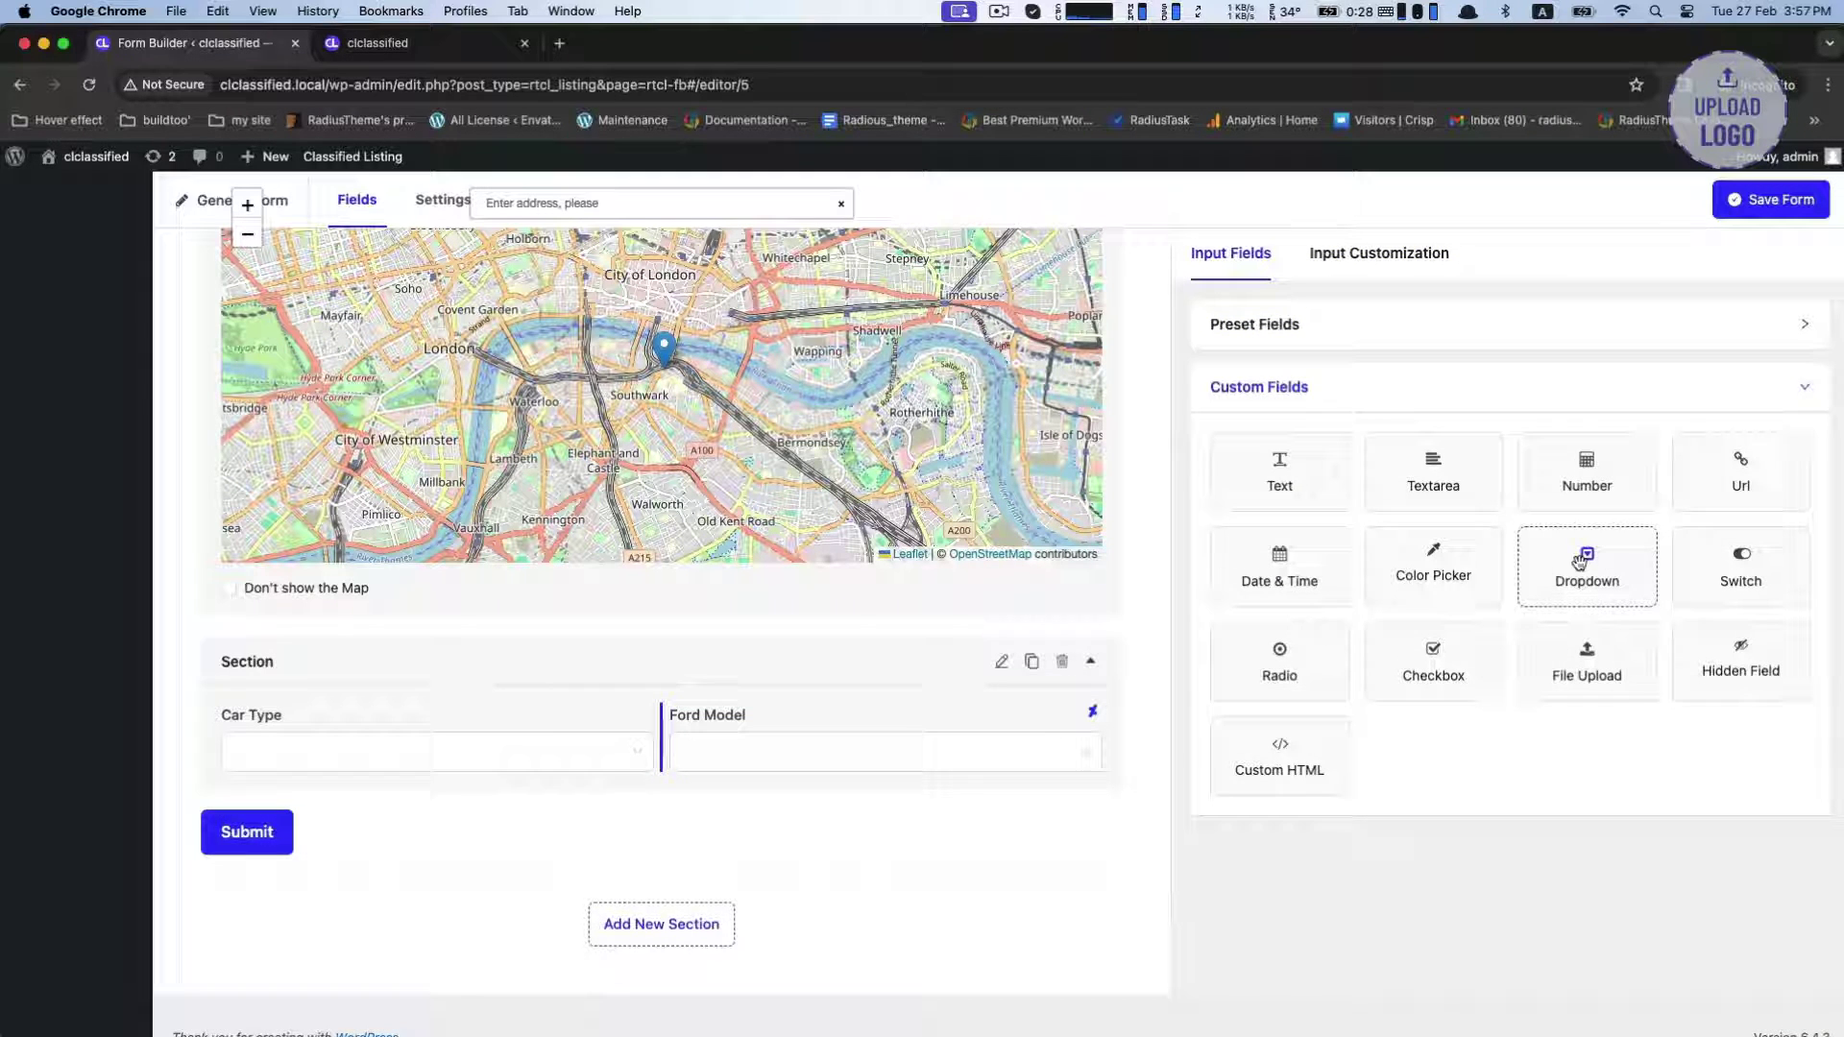
Add a Dropdown below Ford Model and label it 'BMW Model'.
drag(1587, 567, 928, 808)
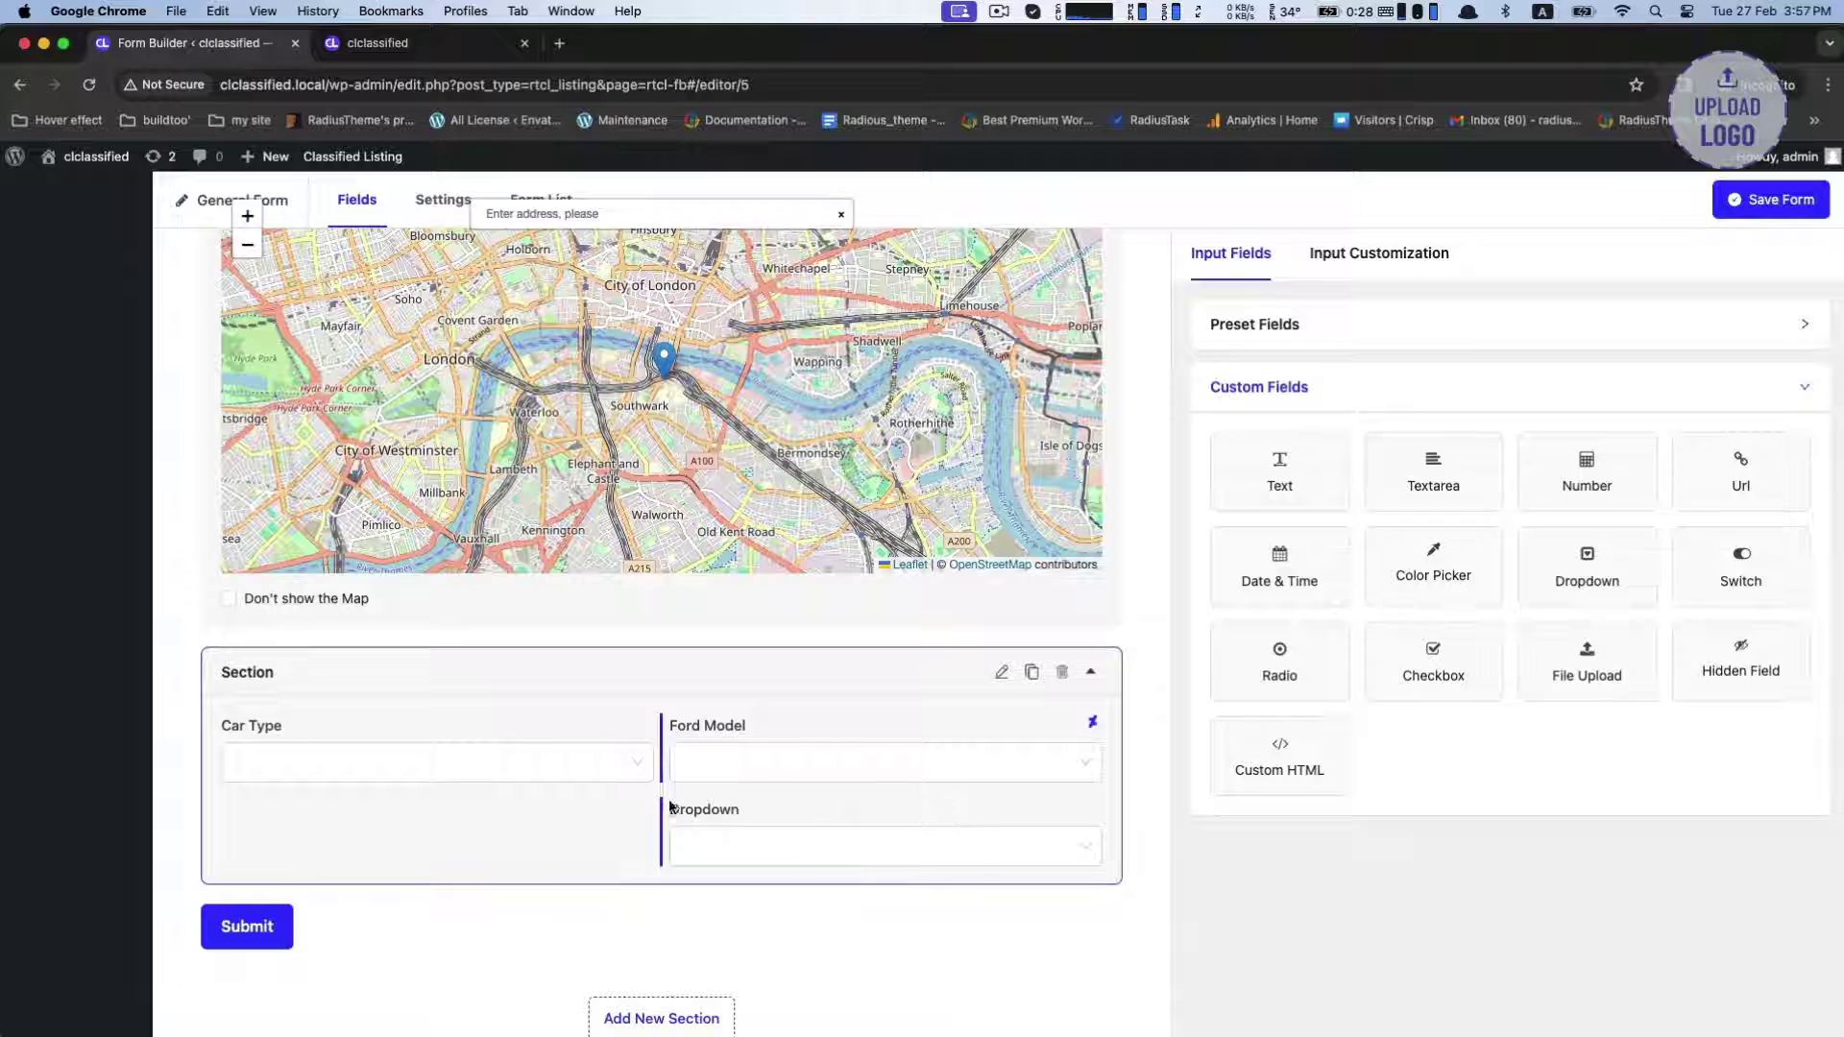
click(626, 764)
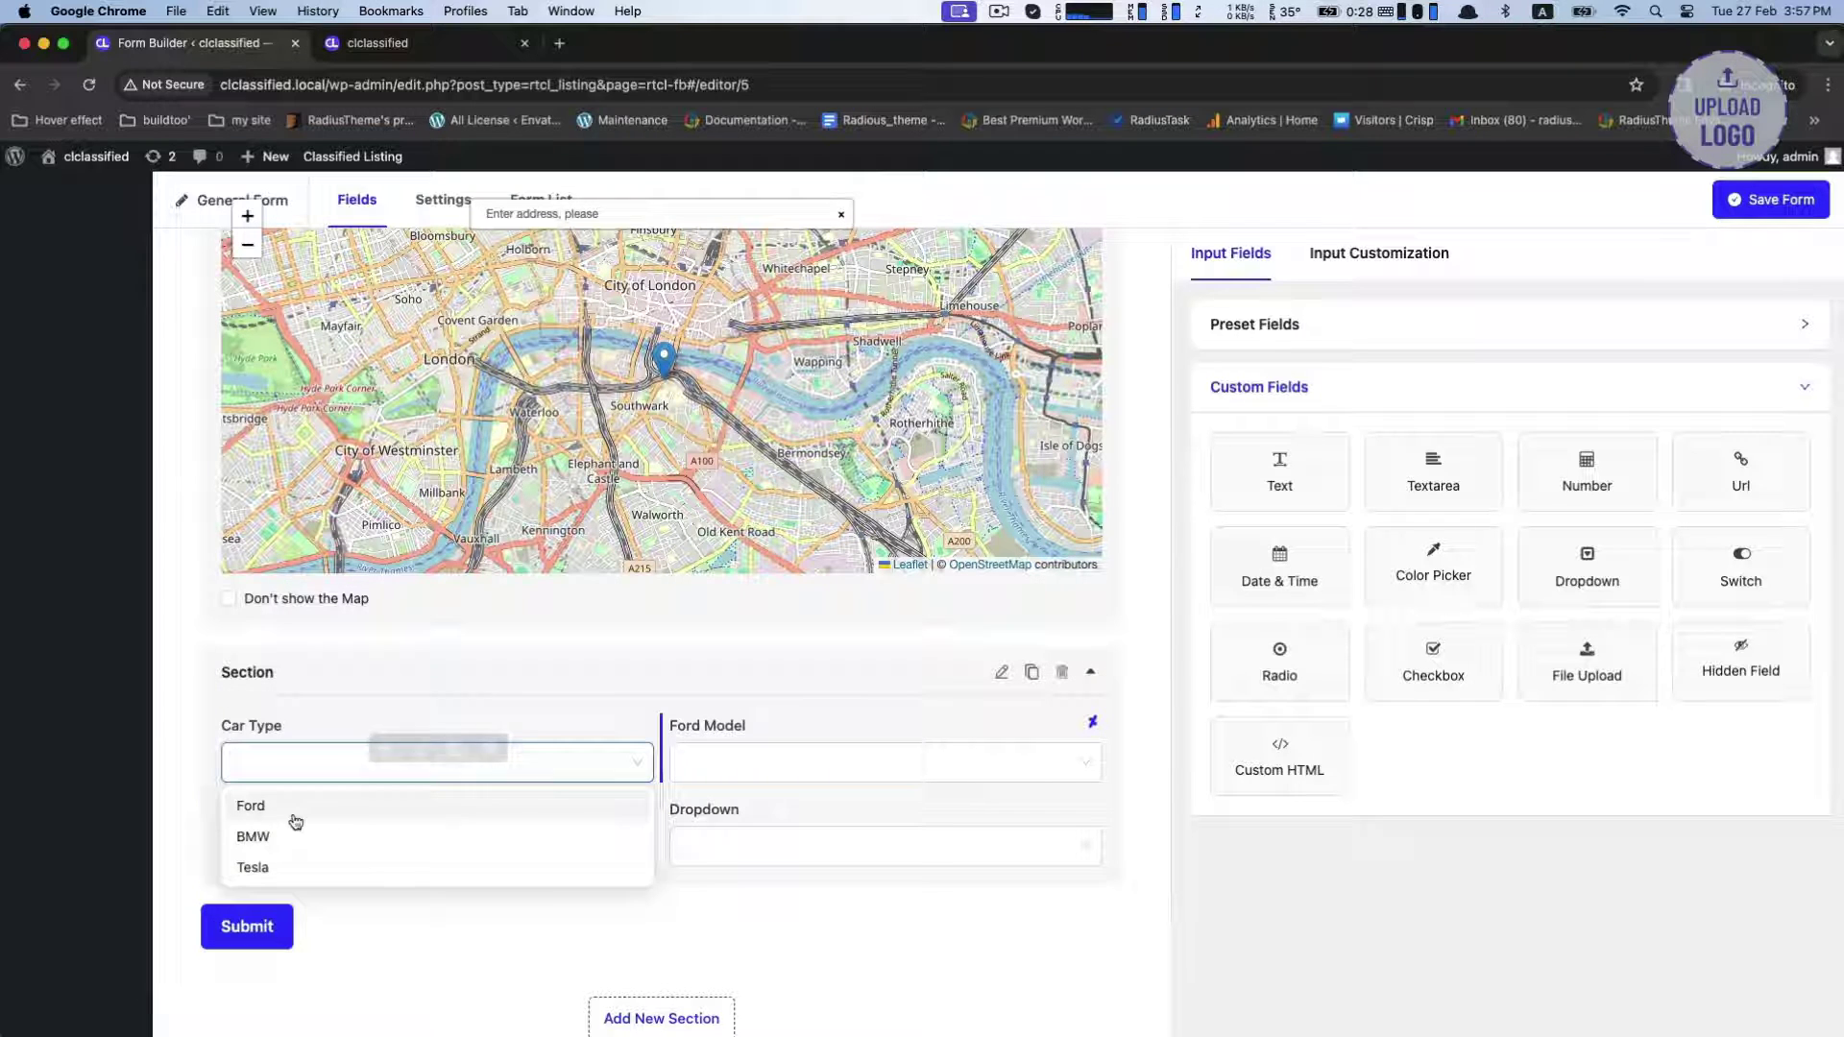
click(868, 831)
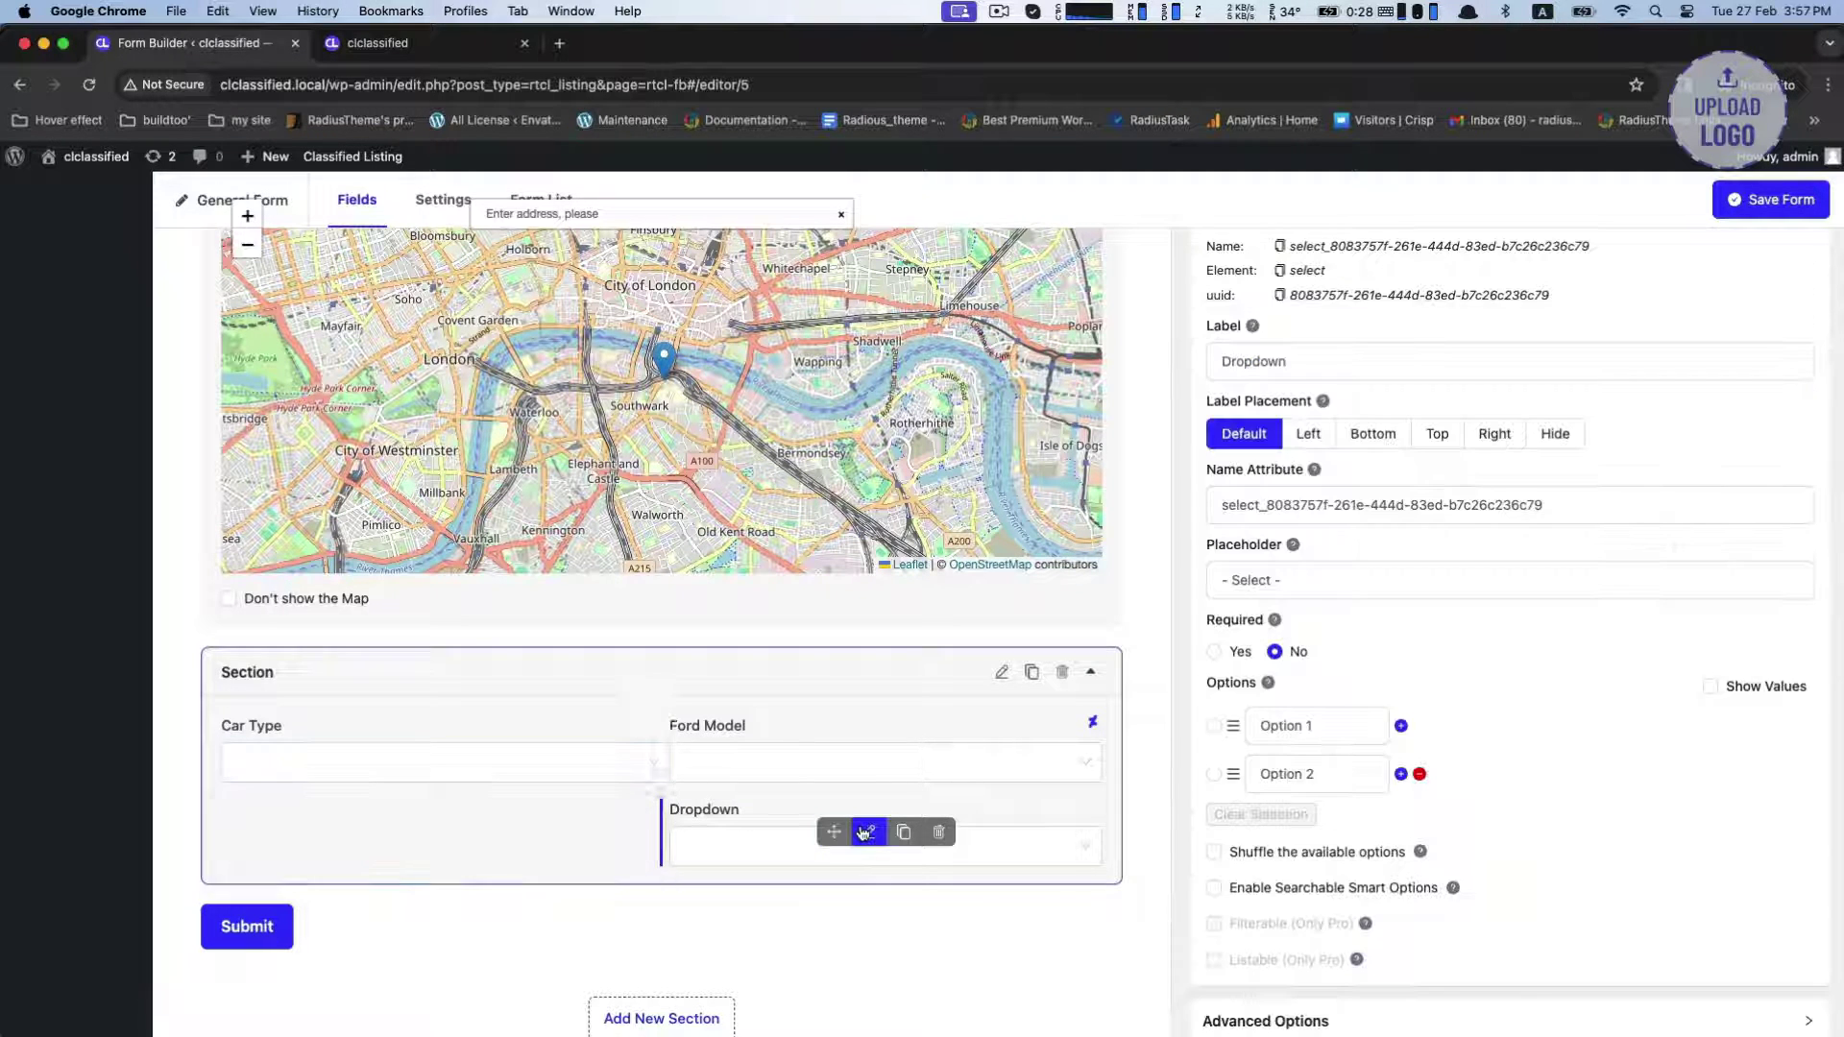
double_click(1237, 362)
text(BM)
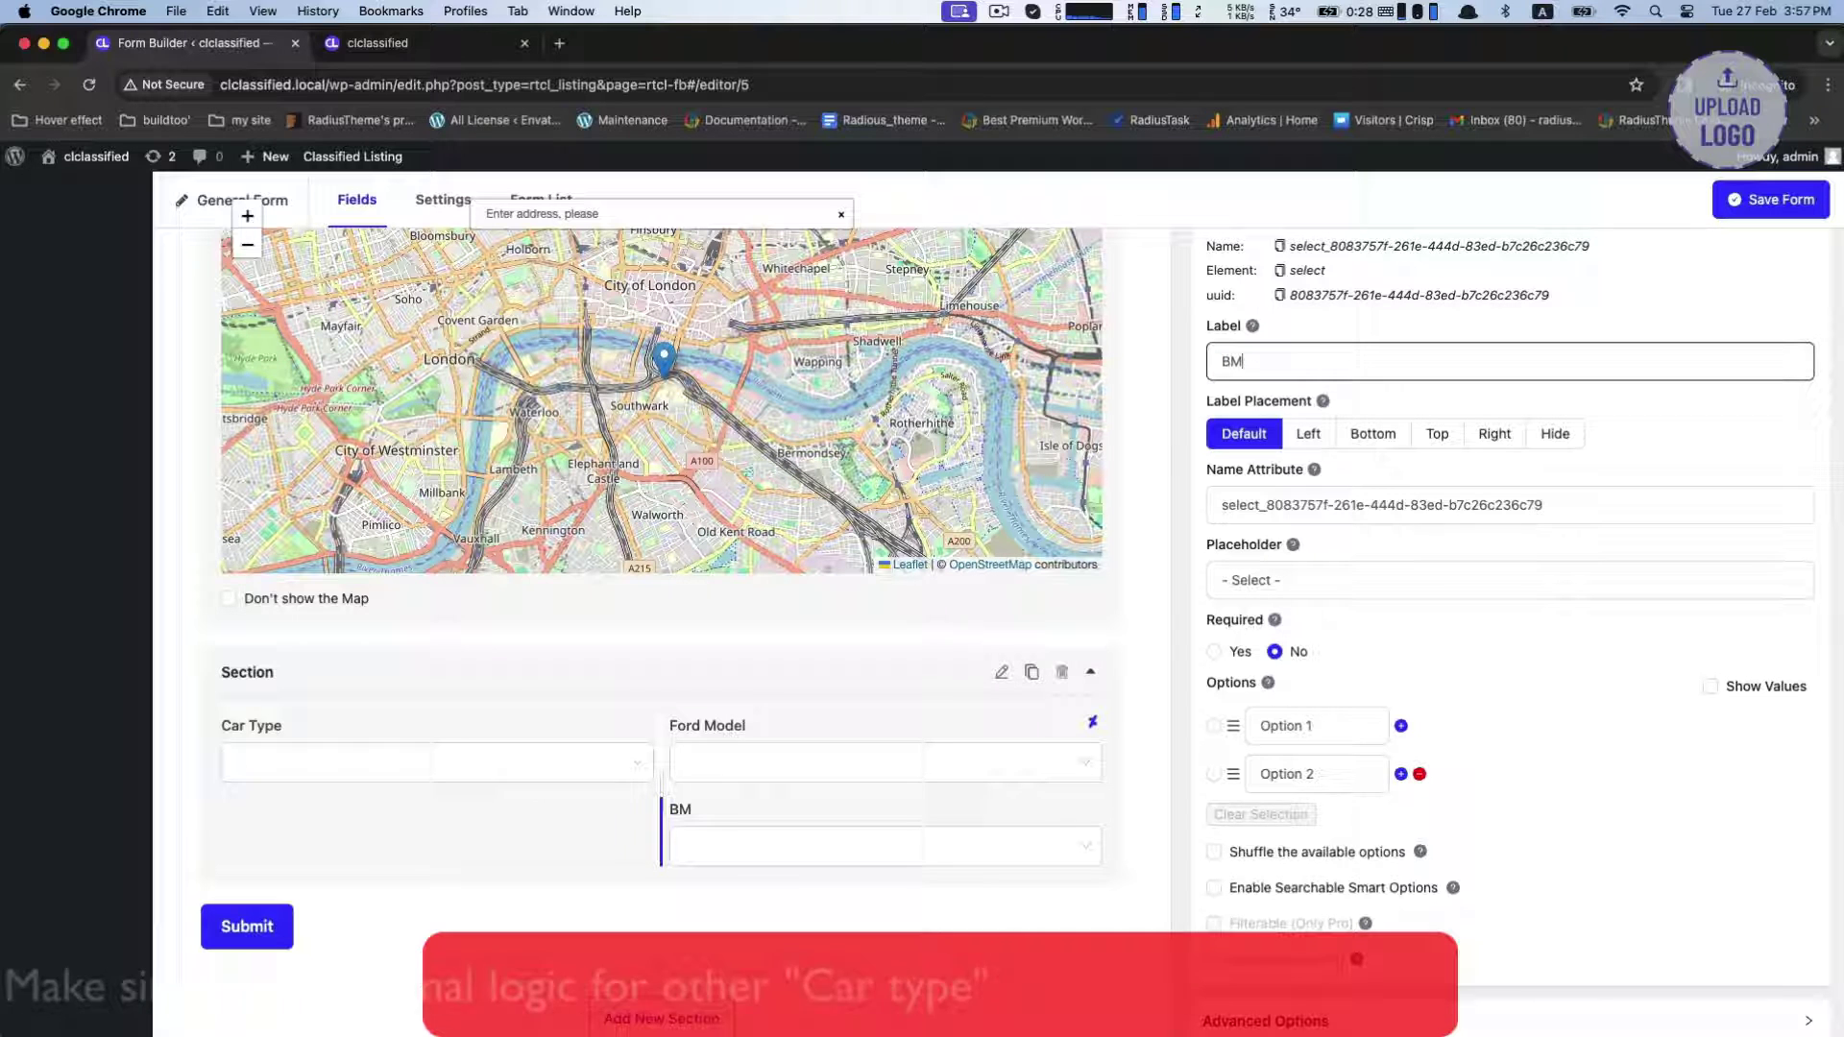
text(W Model)
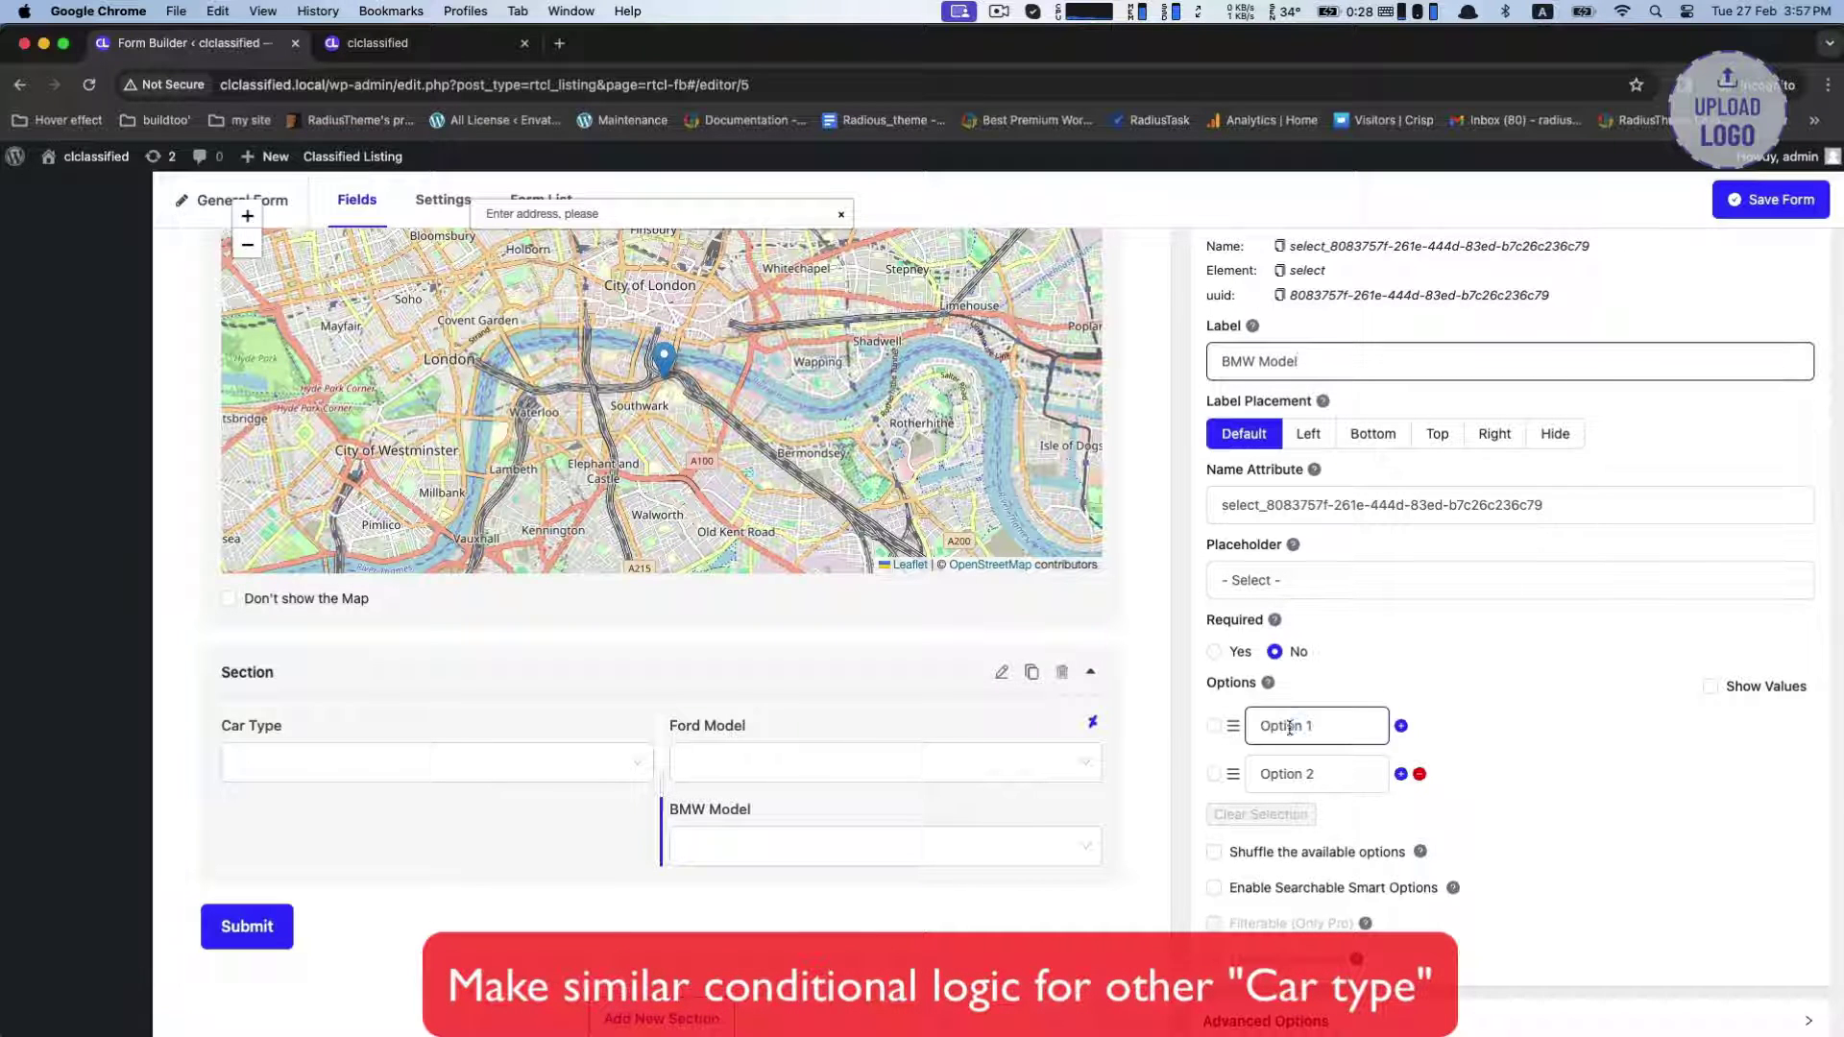
Rename the BMW Model options to 1 Series and 3 Series.
triple_click(1290, 727)
text(1 Ser)
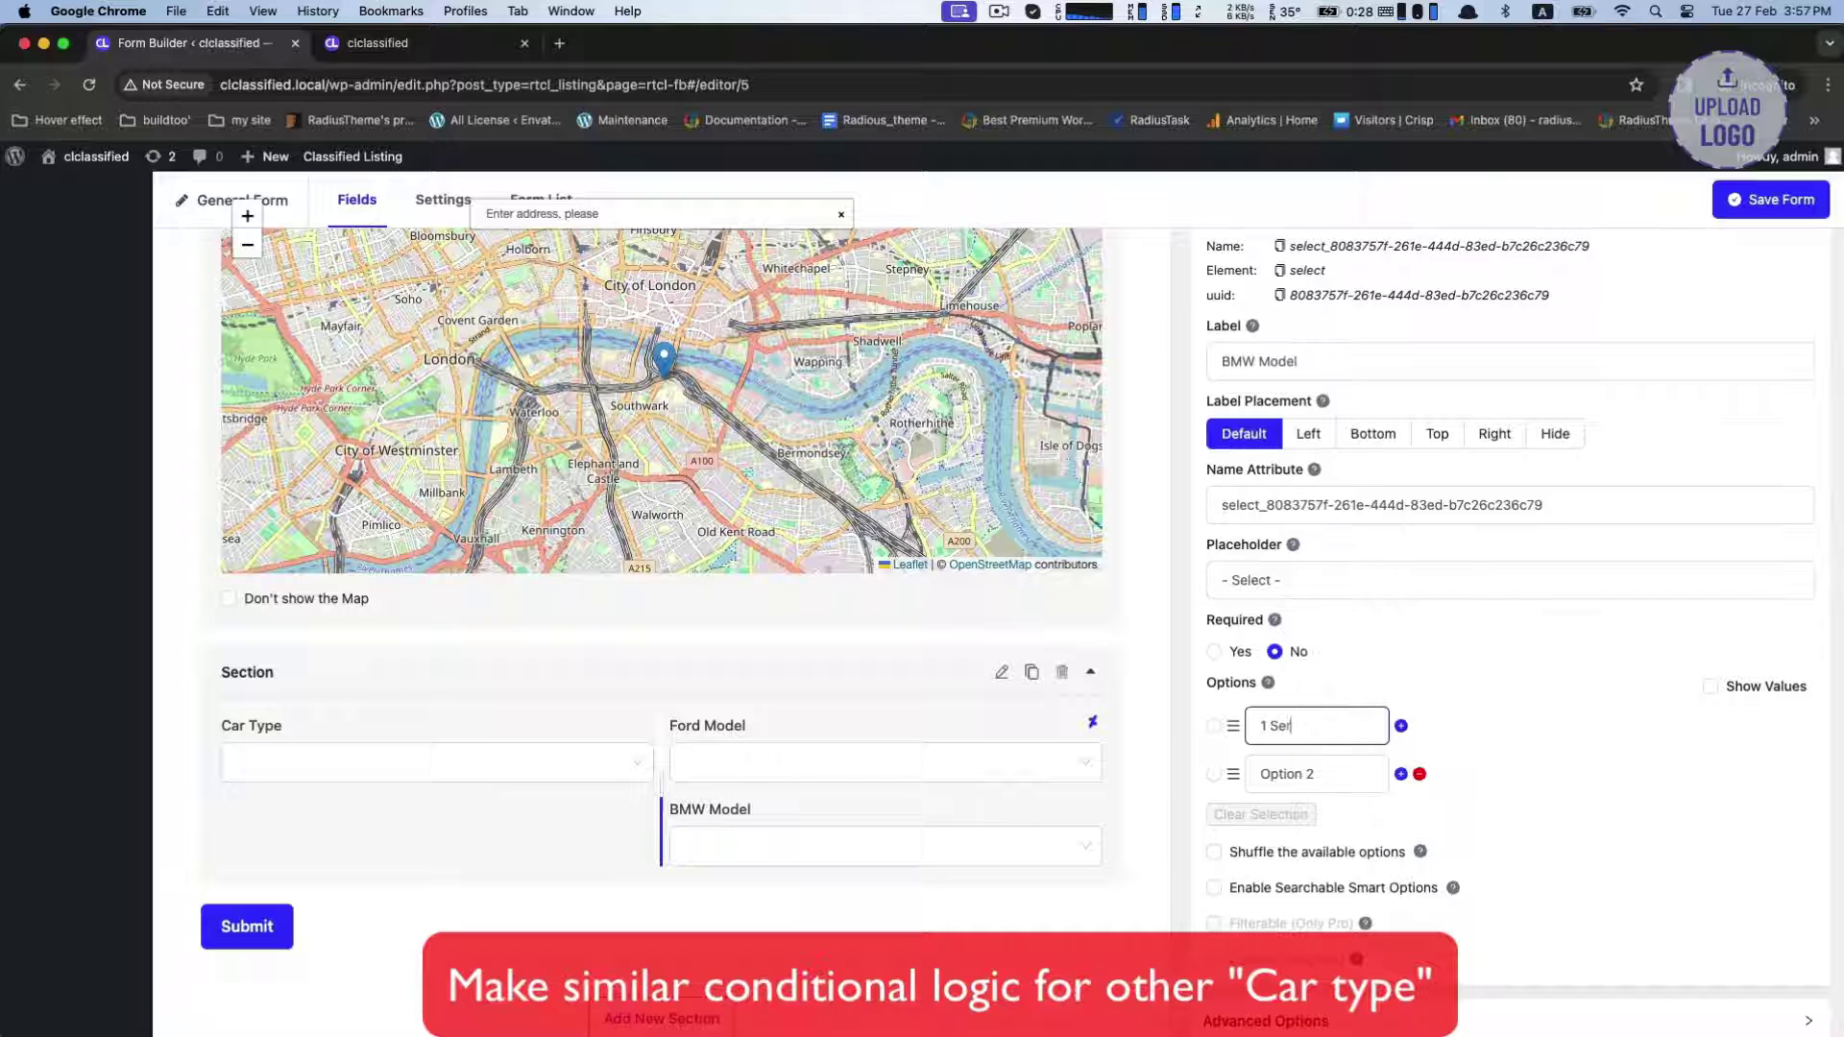
text(ies)
triple_click(1287, 773)
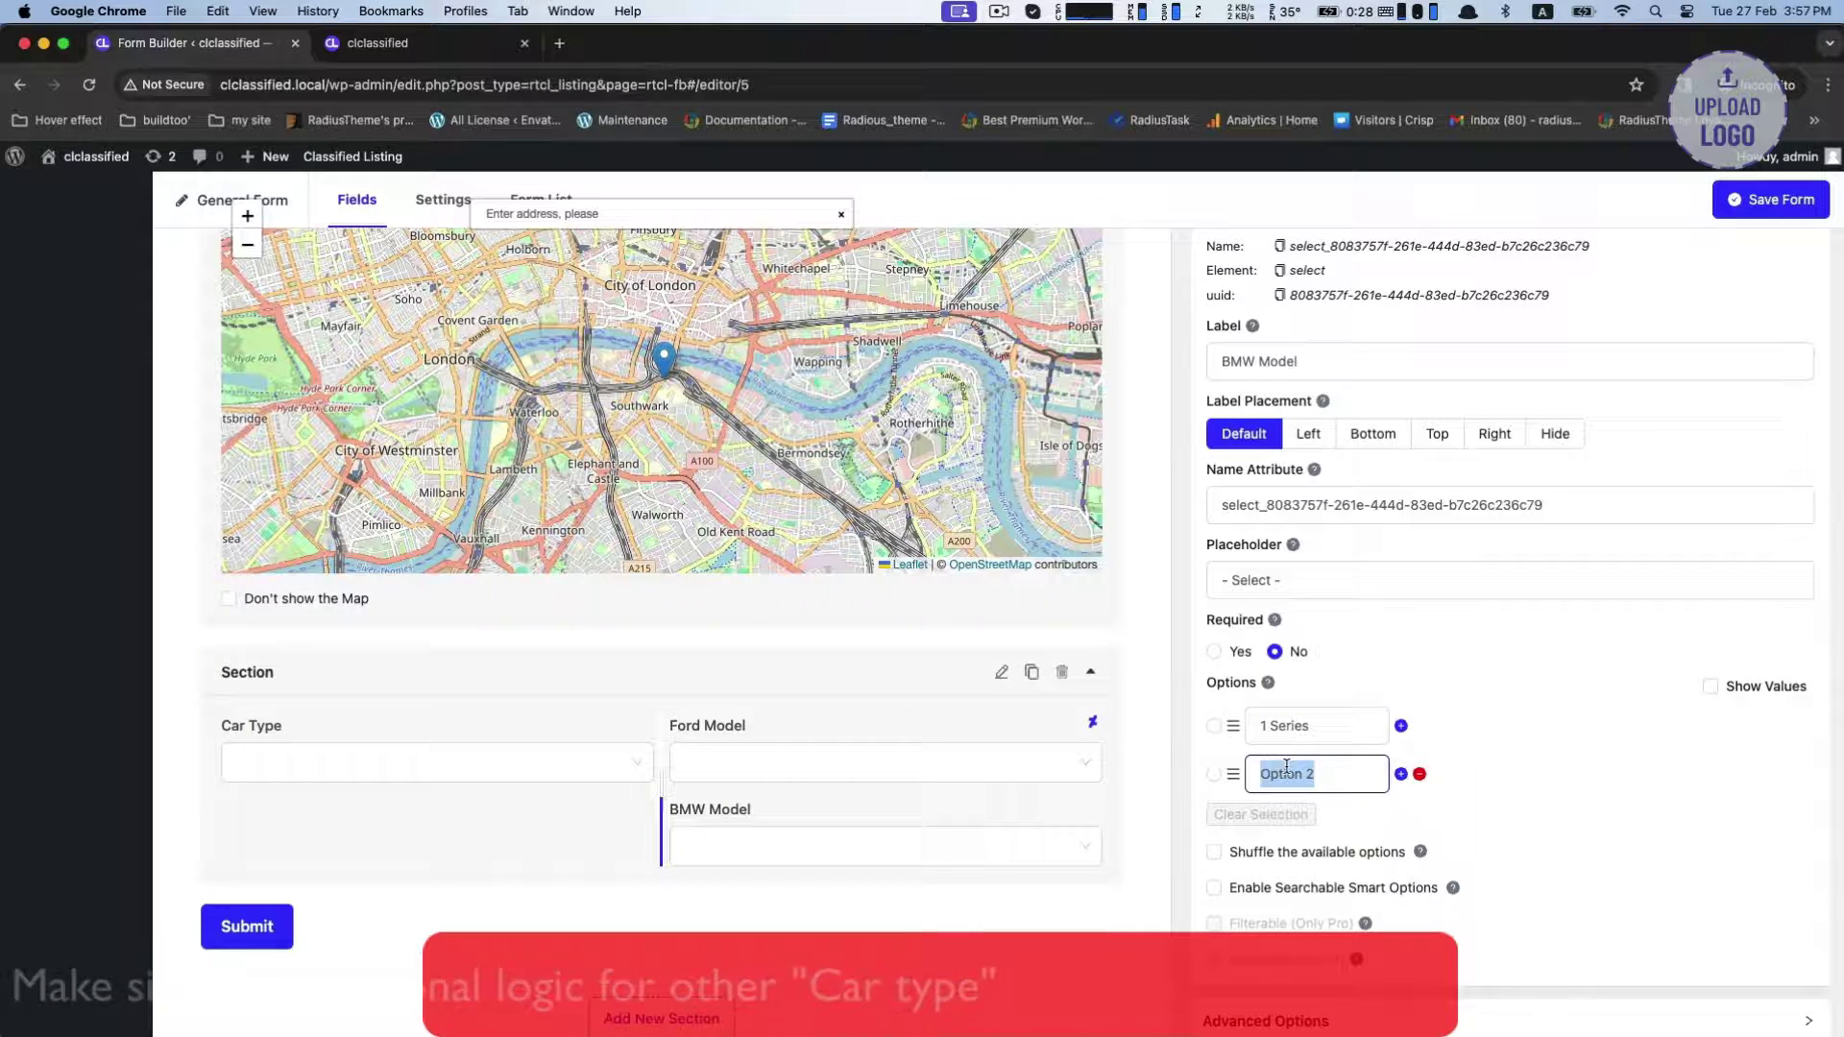
text(3 Series)
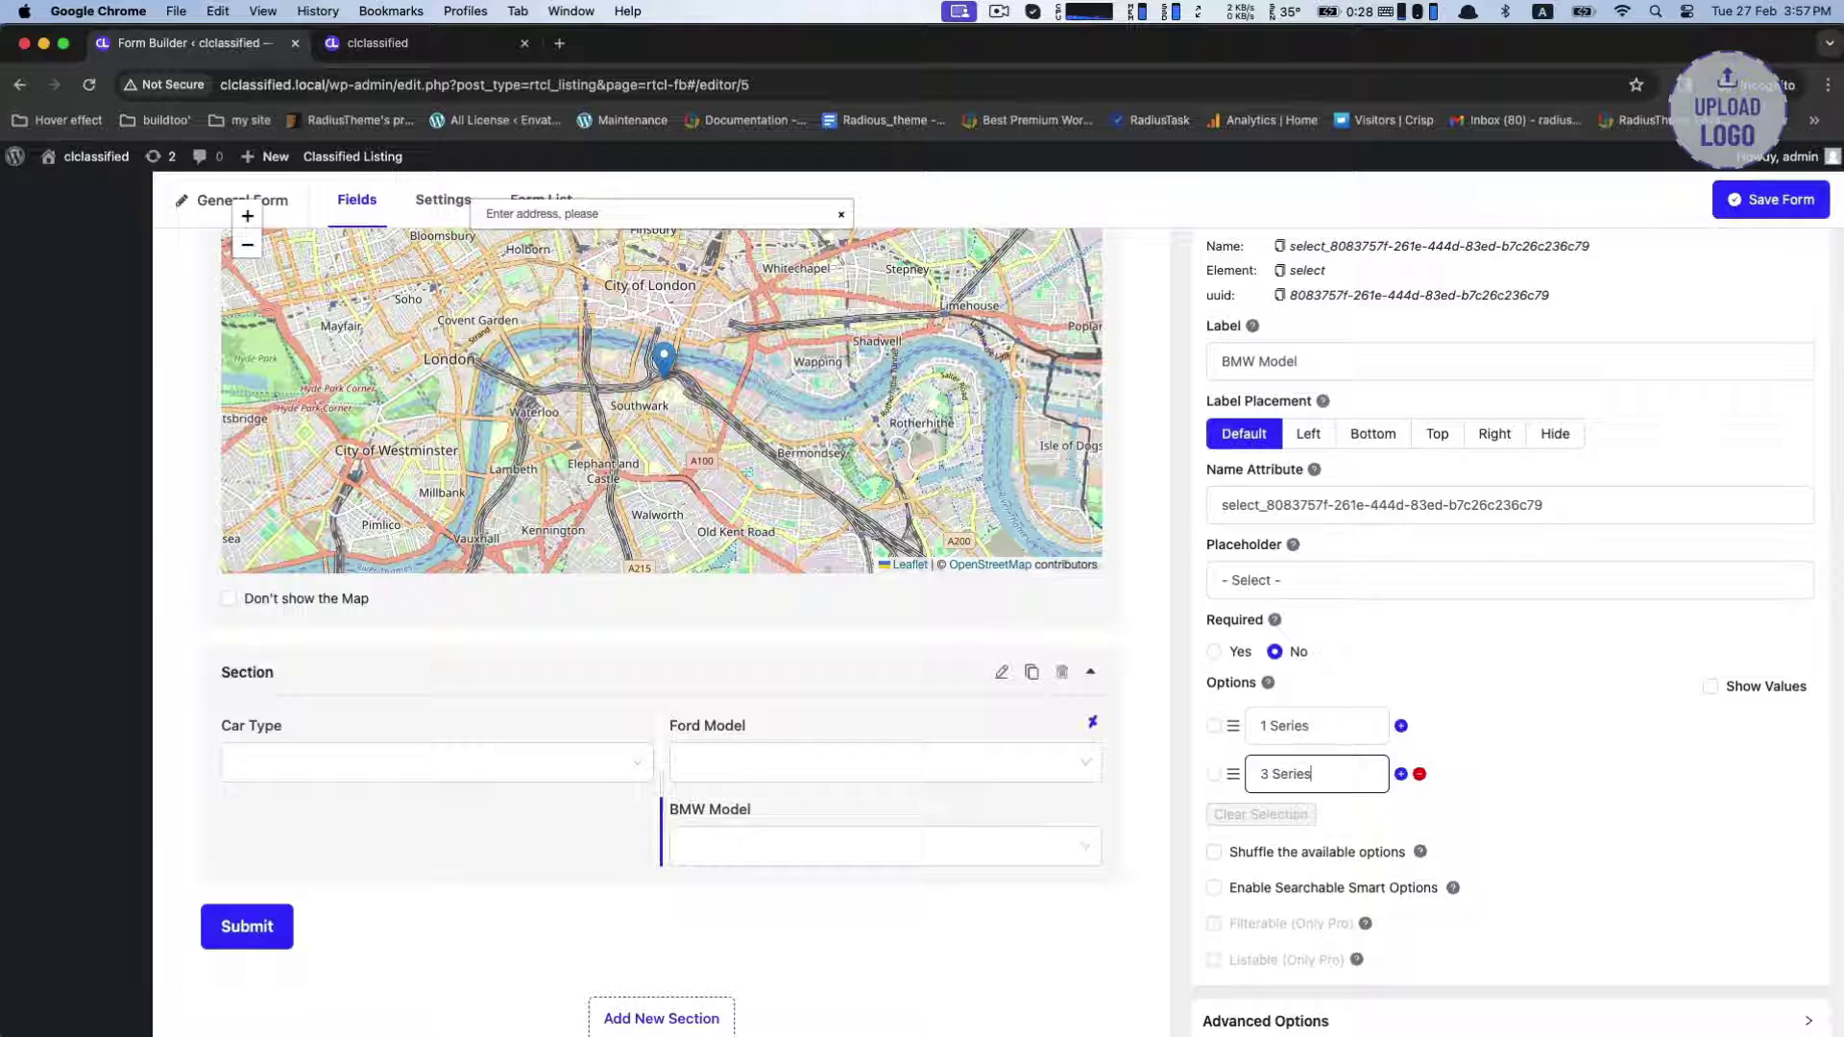
scroll(1536, 864, down, 1)
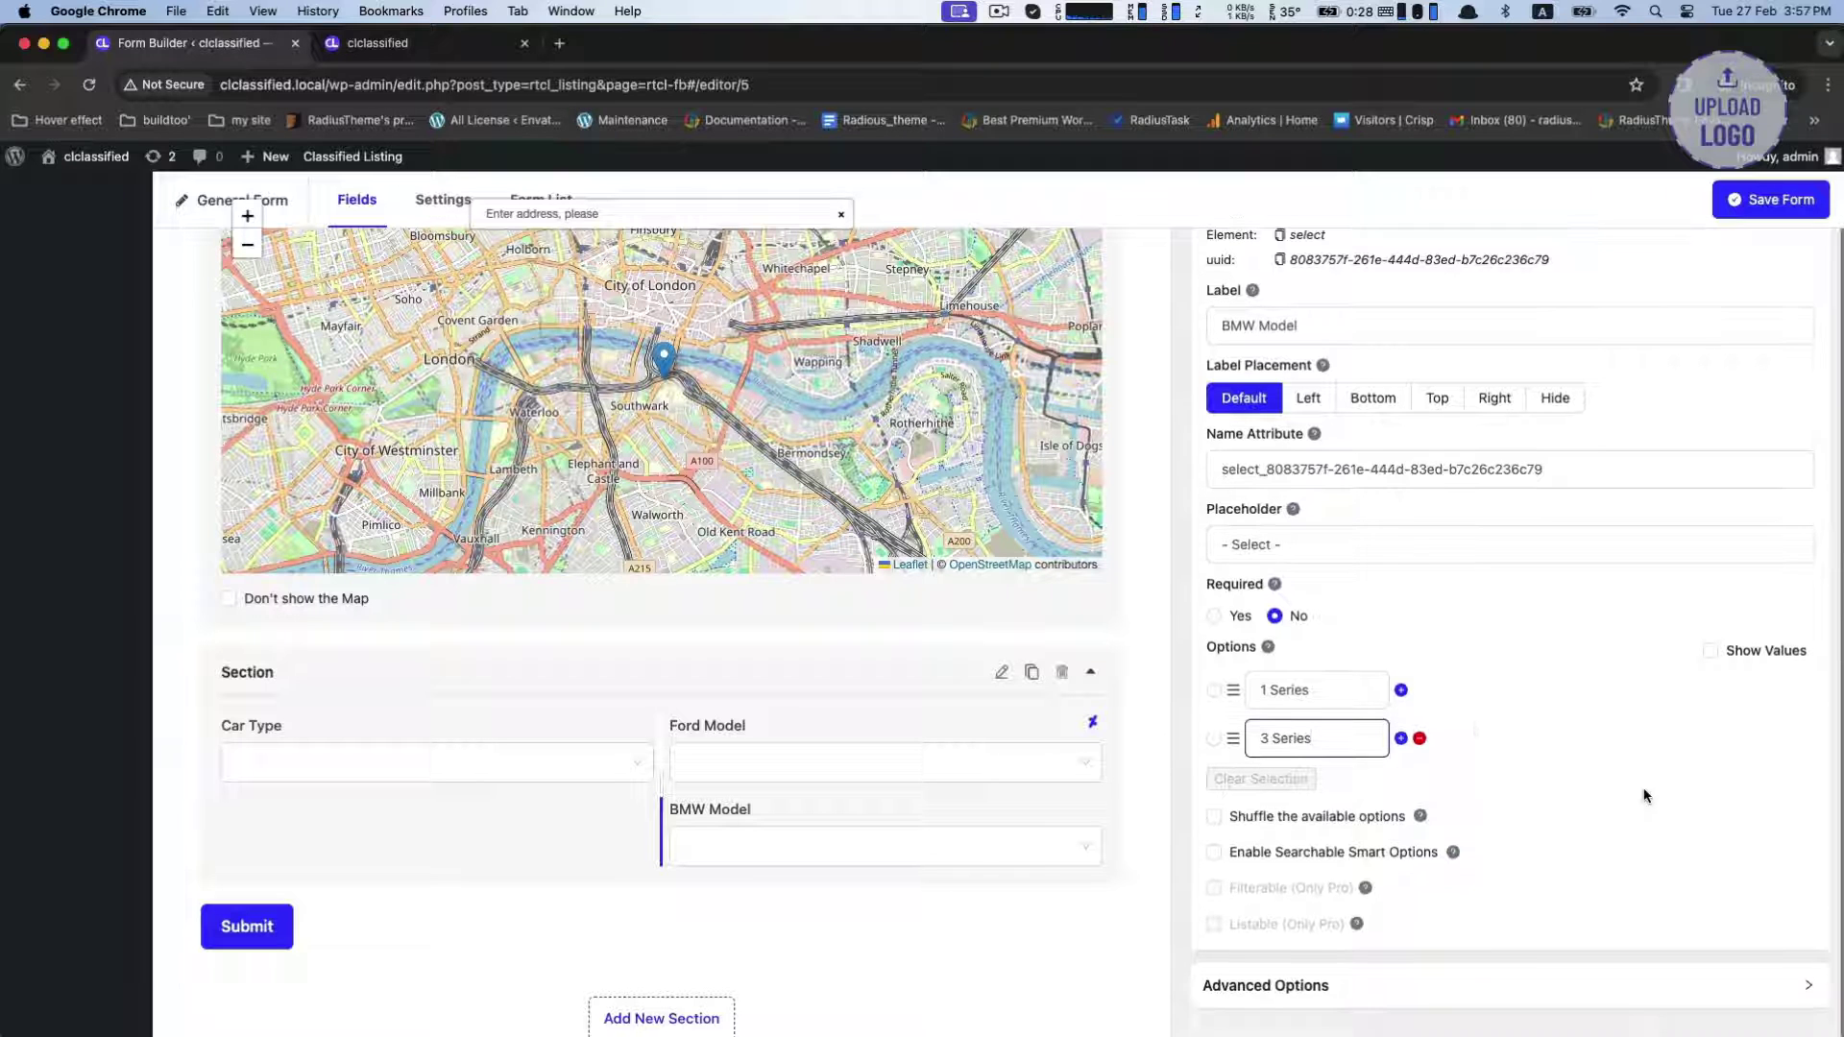
Enable conditional logic on BMW Model with Car Type Equal BMW, and save the form.
click(1625, 989)
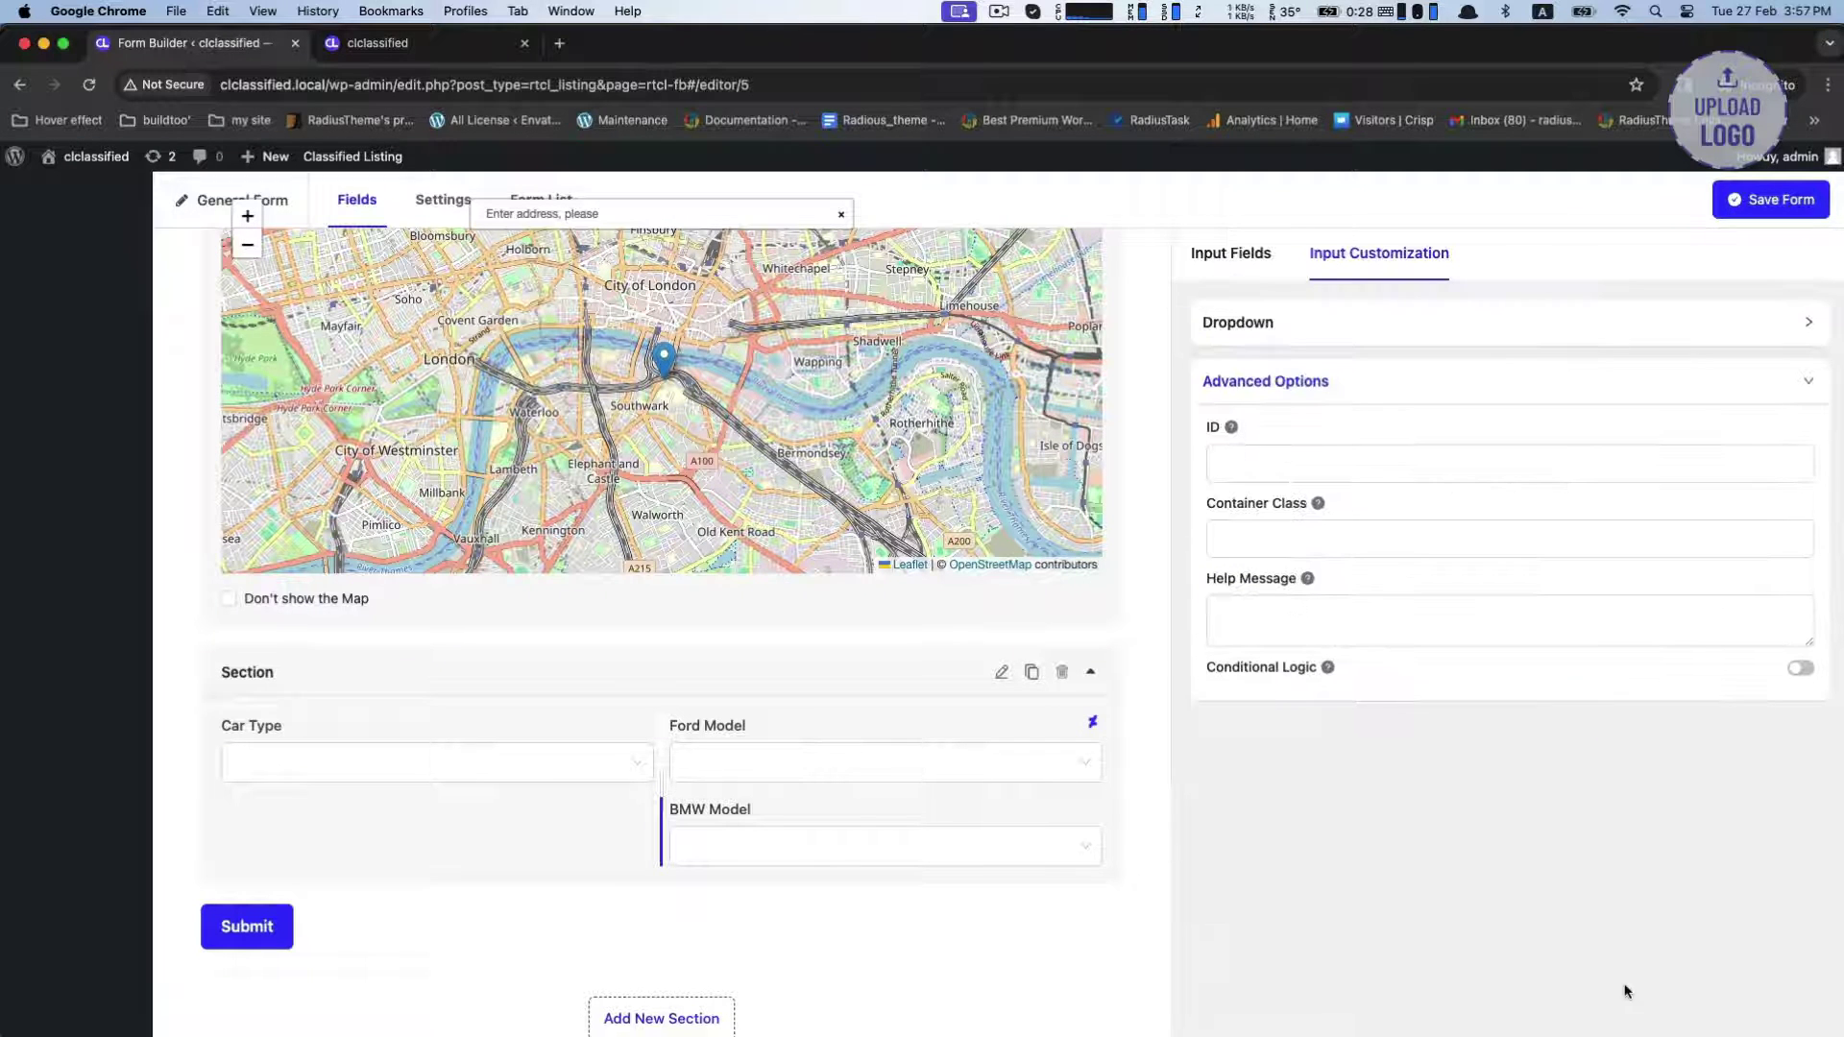
click(1802, 671)
click(1269, 780)
scroll(1277, 729, down, 5)
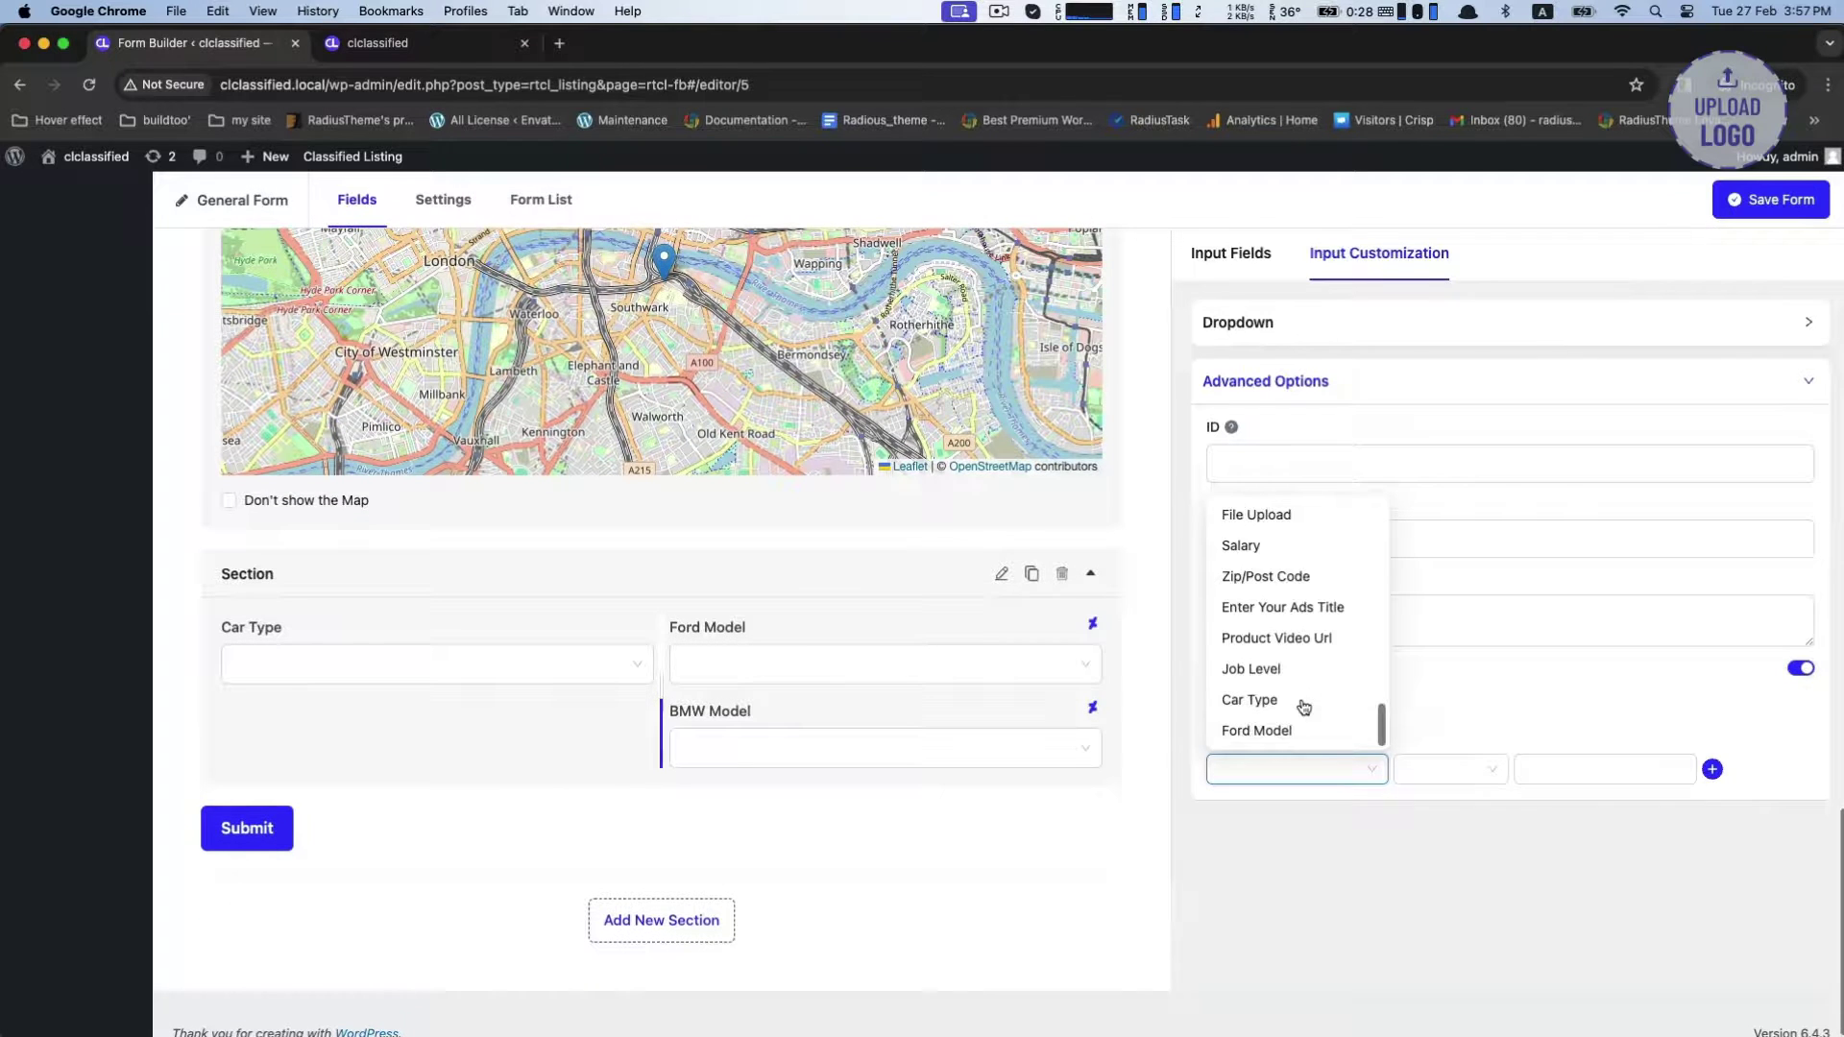
click(1262, 701)
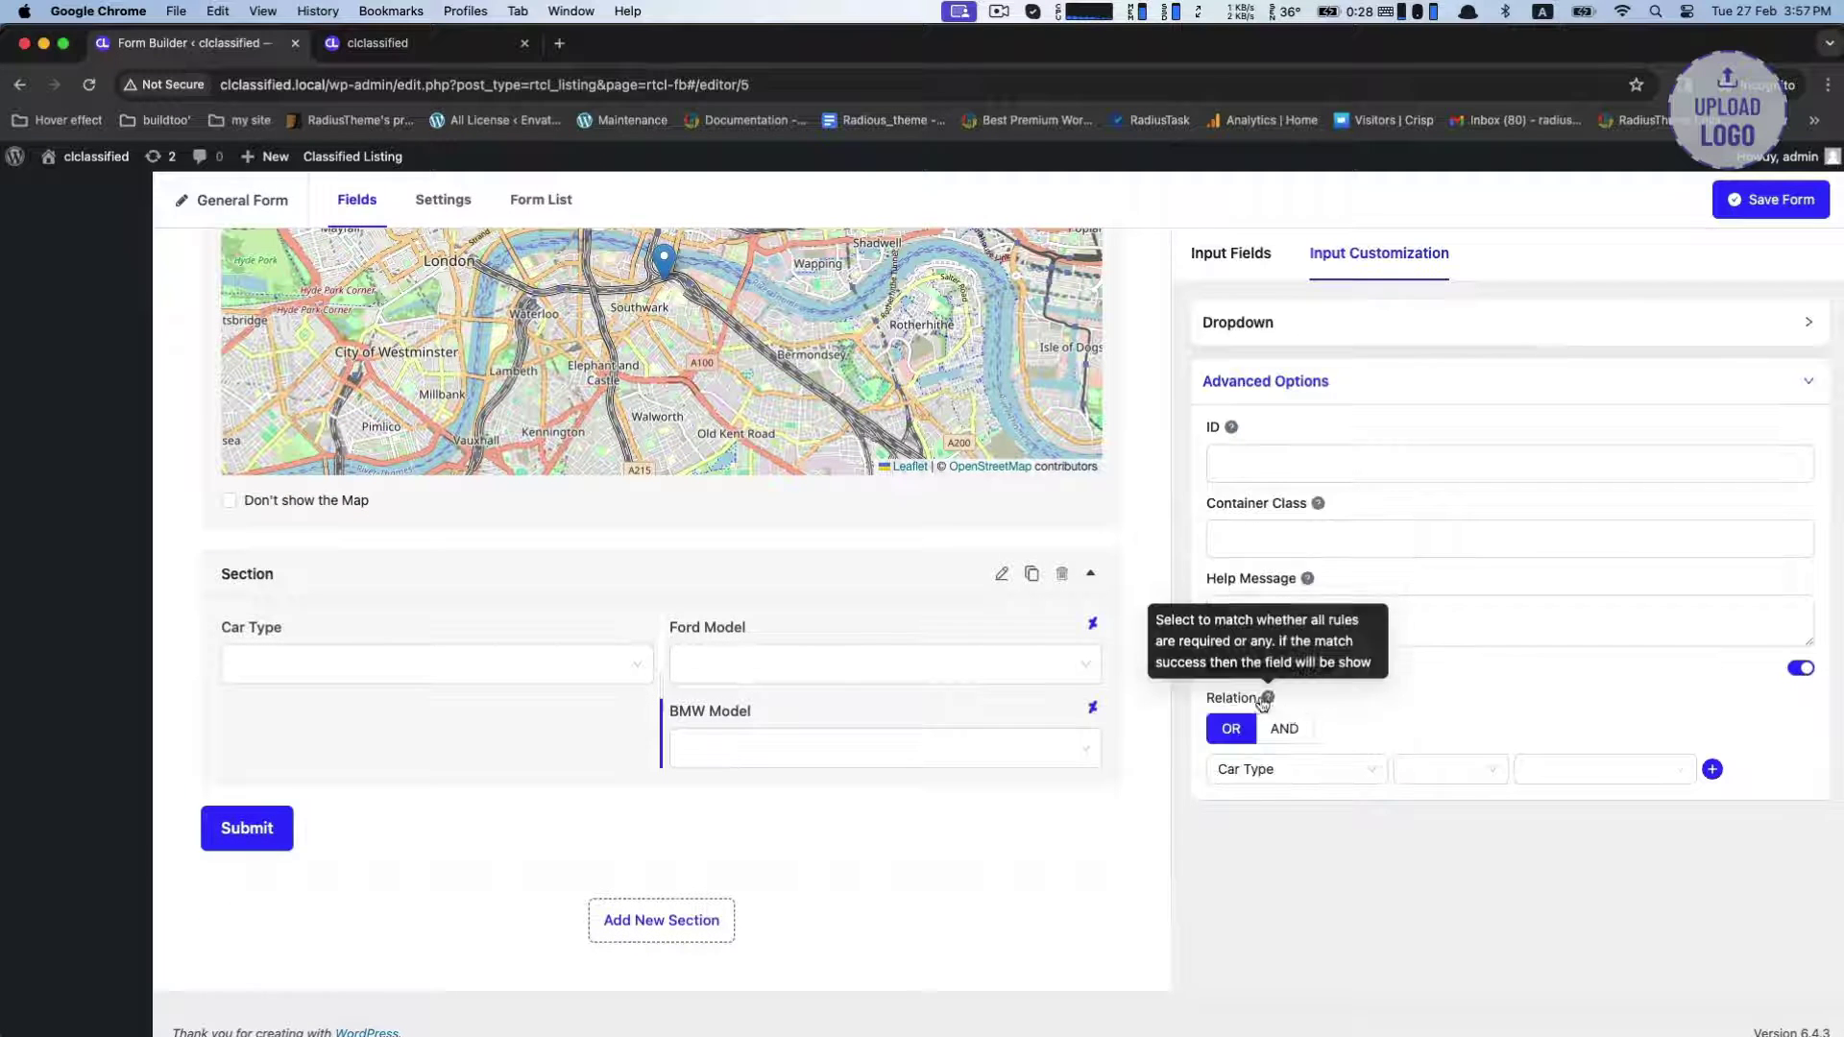
click(1453, 776)
click(1415, 805)
click(1604, 768)
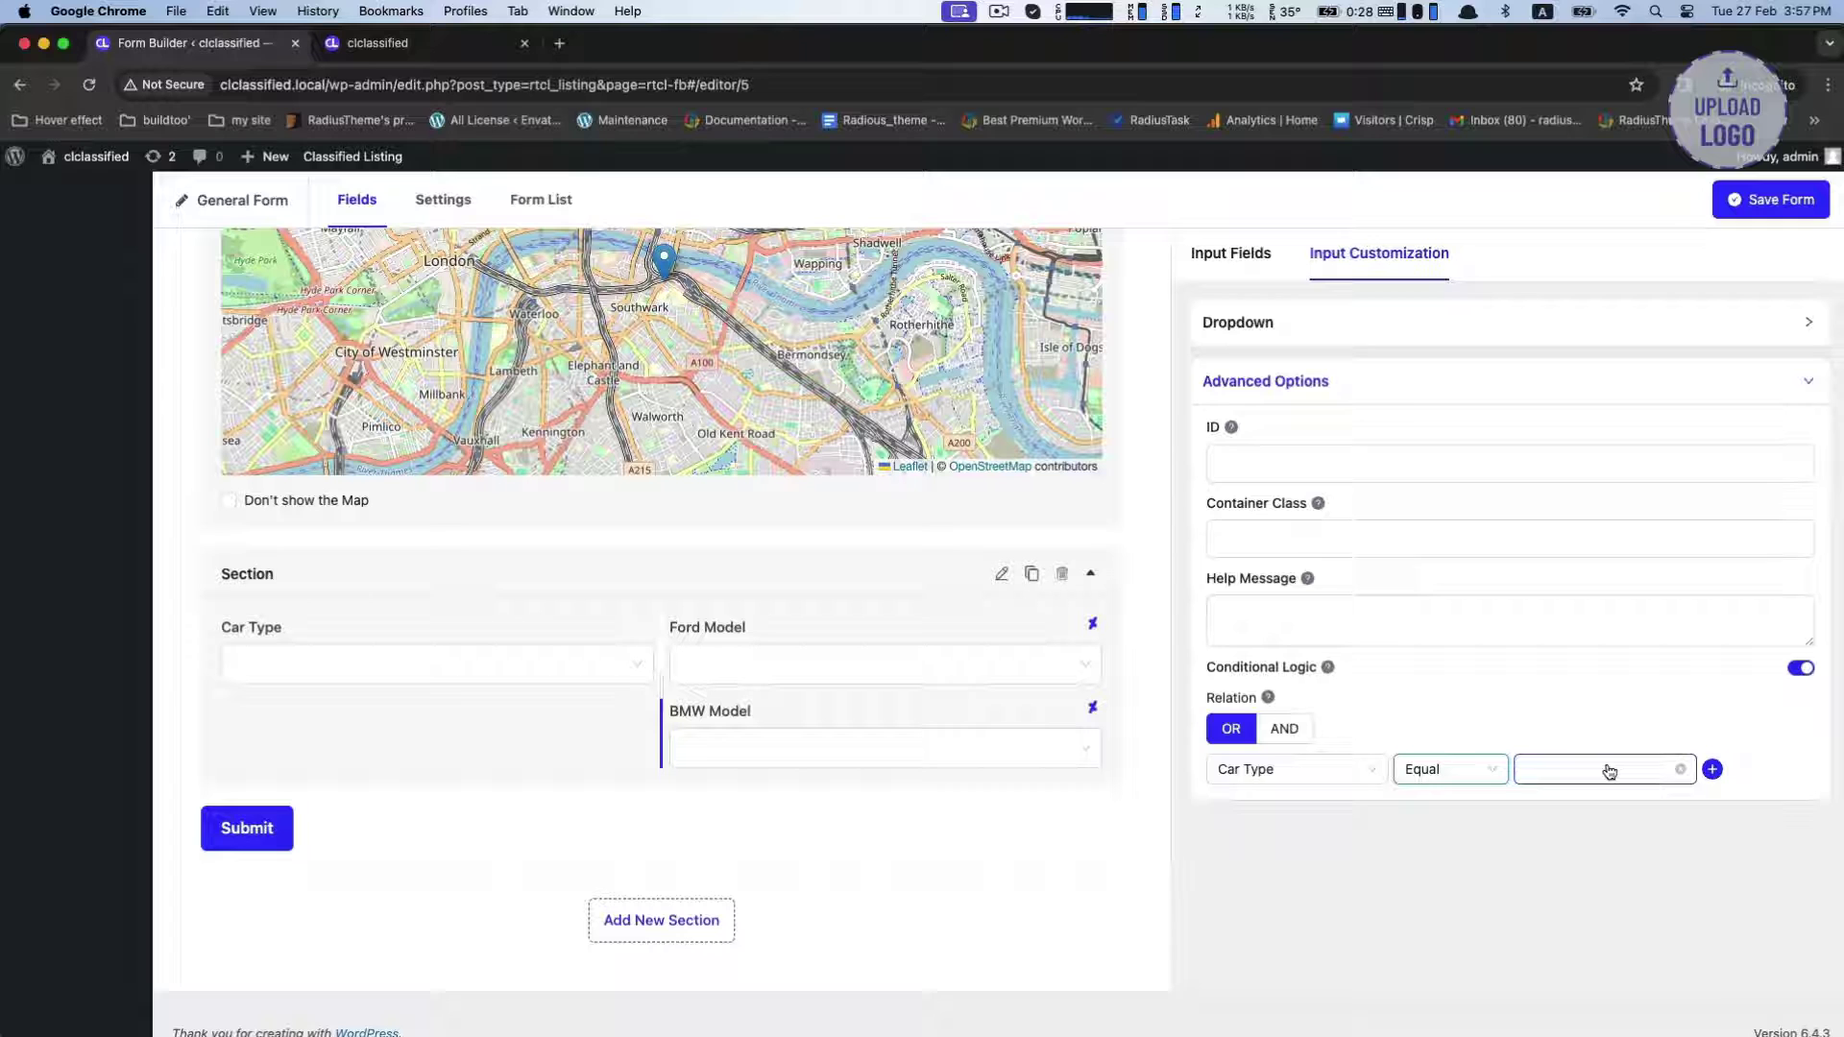
click(1537, 839)
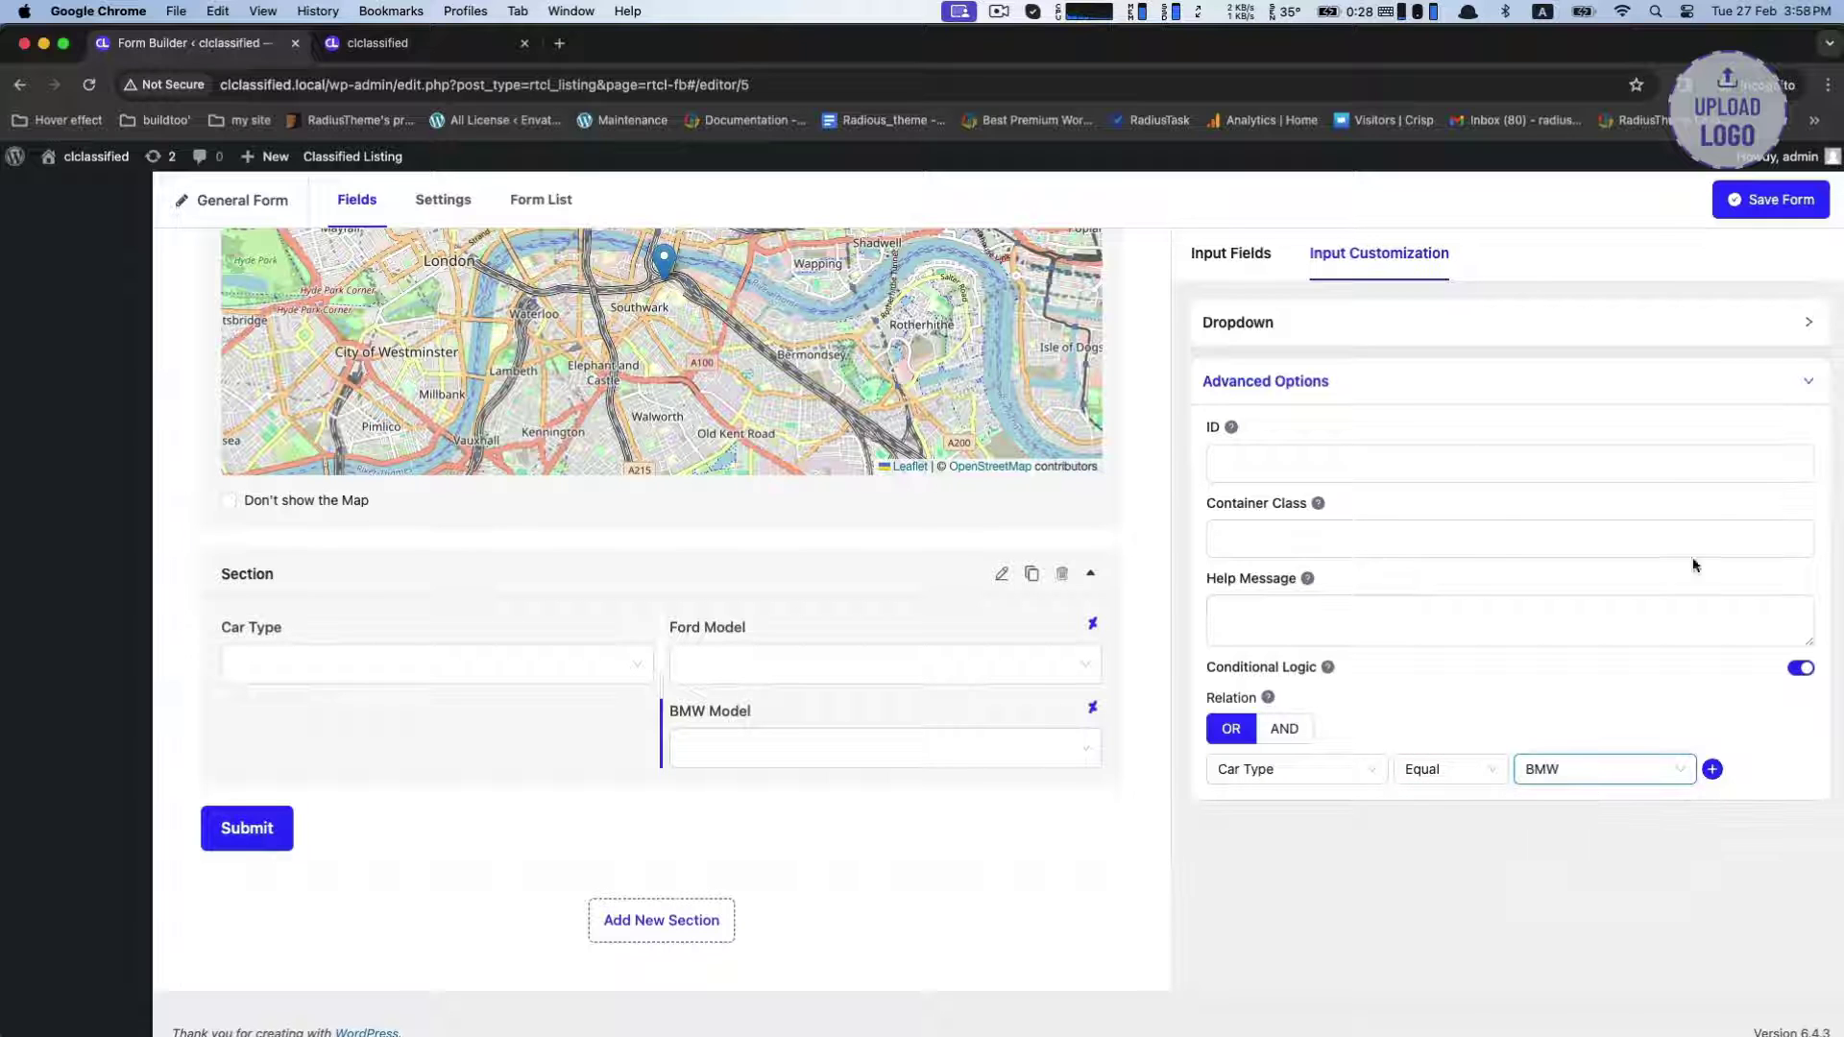
click(1767, 198)
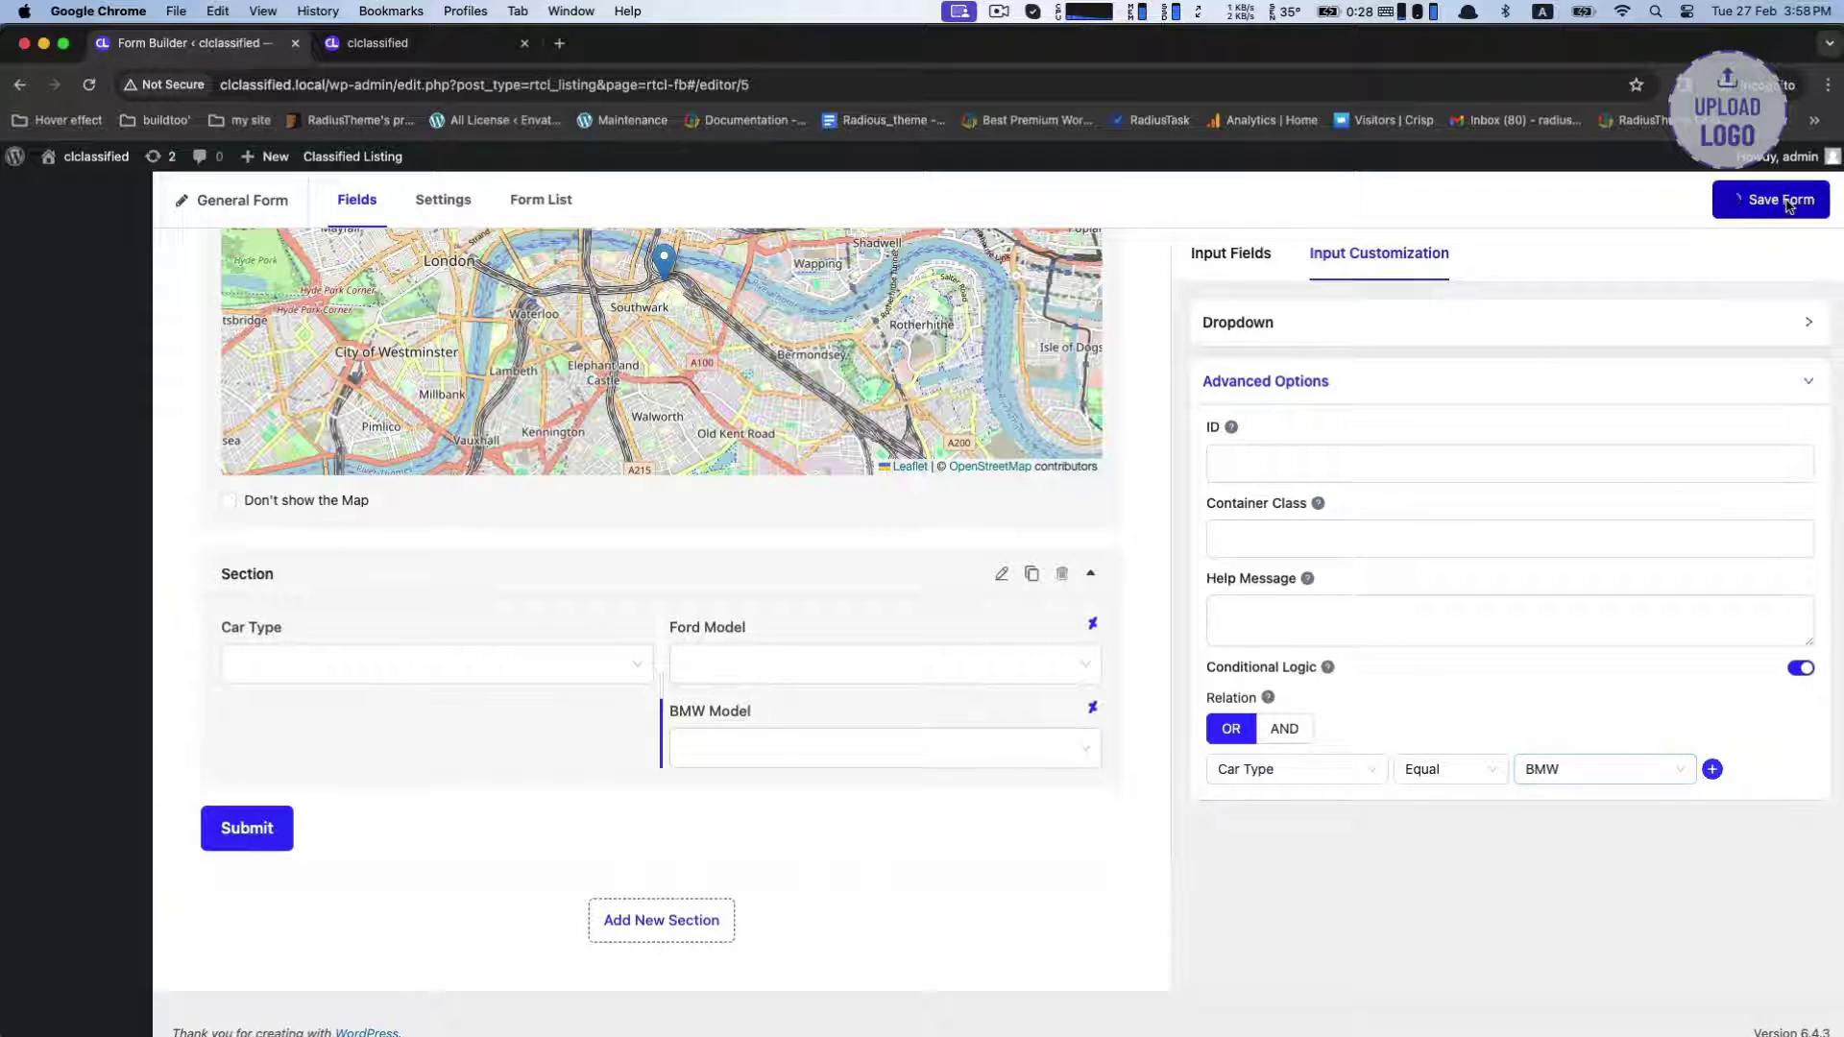
click(1226, 258)
Add a third Dropdown field below BMW Model.
click(1292, 716)
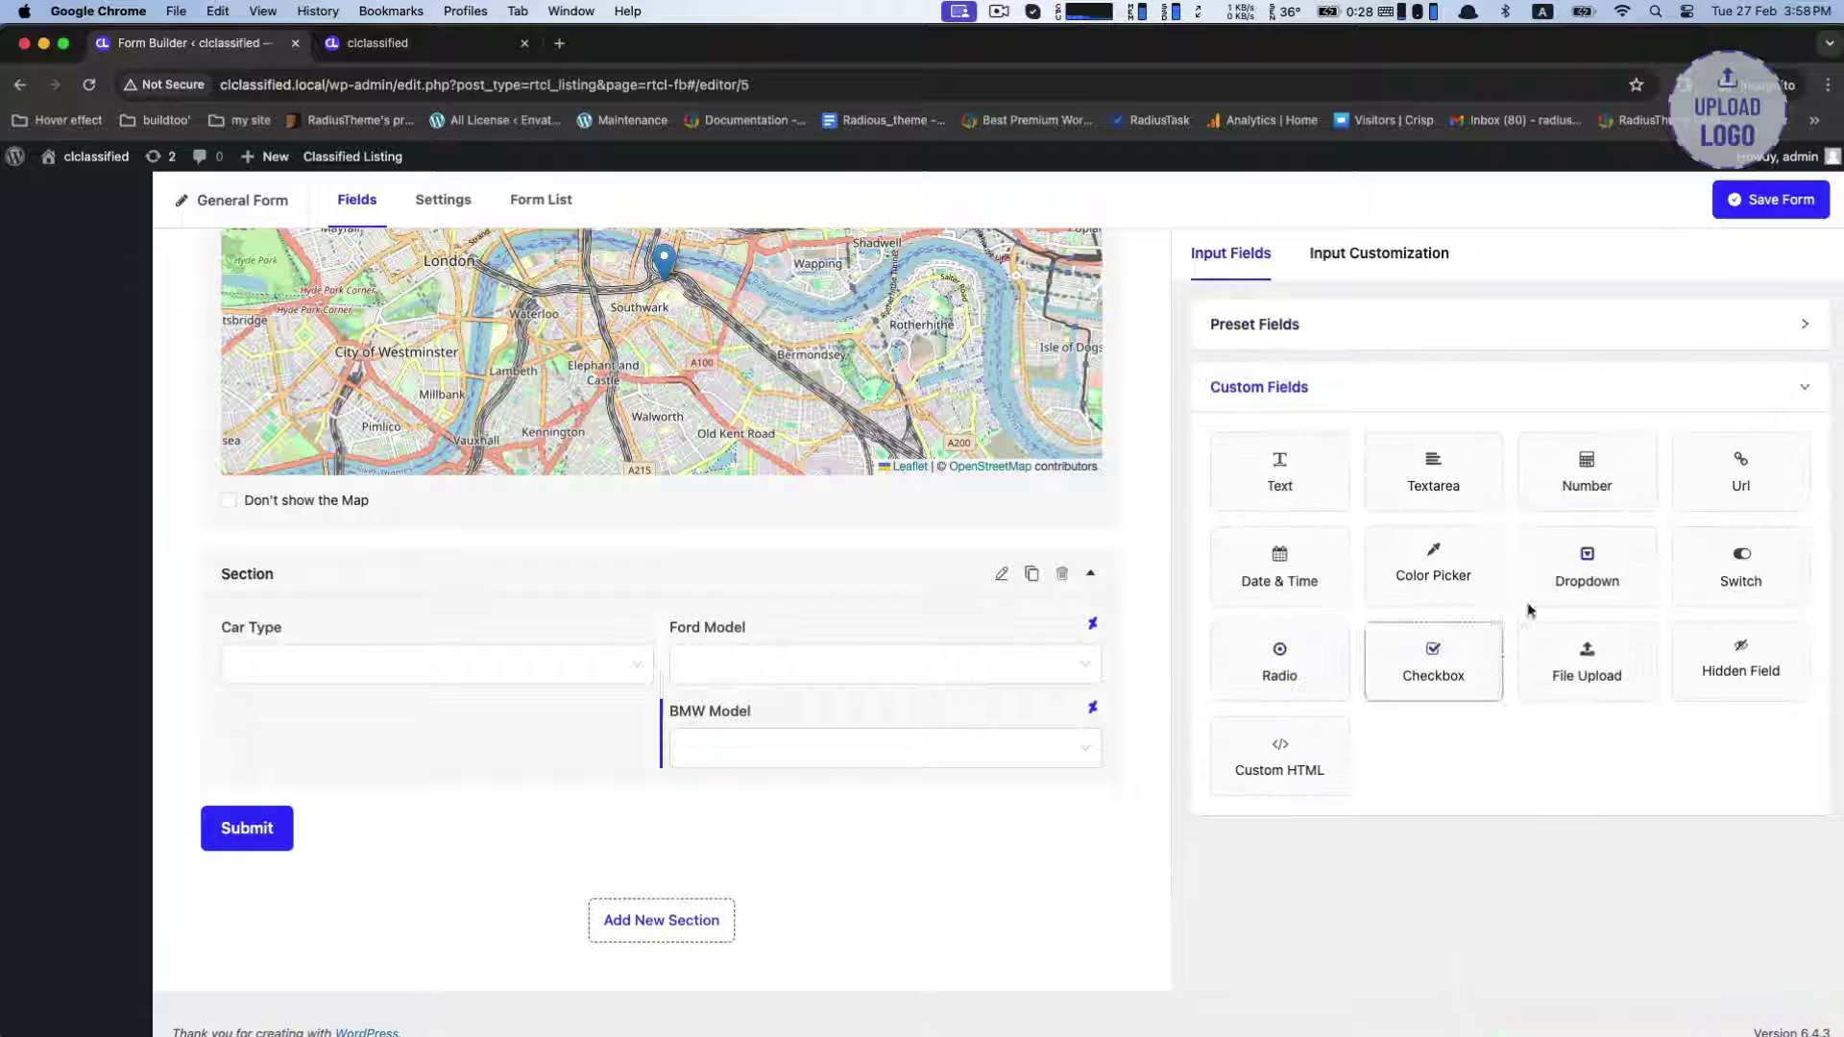
drag(1530, 611, 843, 822)
click(460, 636)
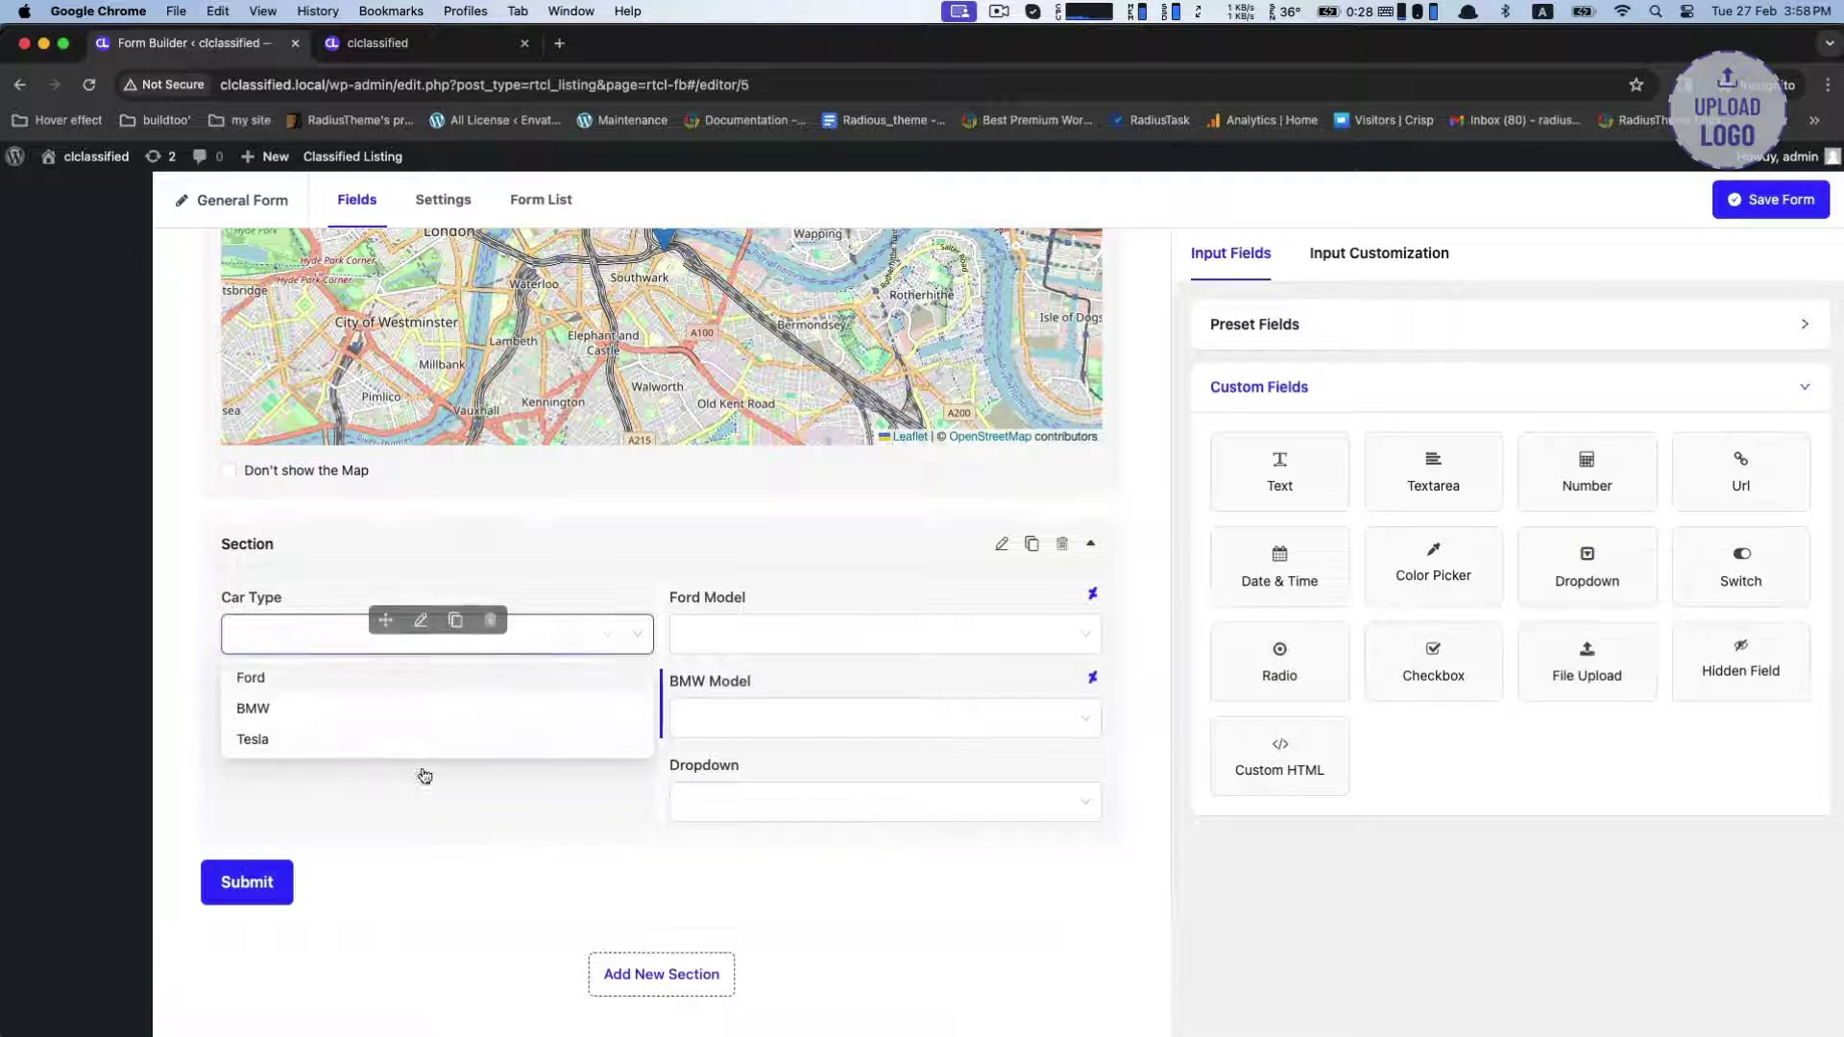
click(864, 789)
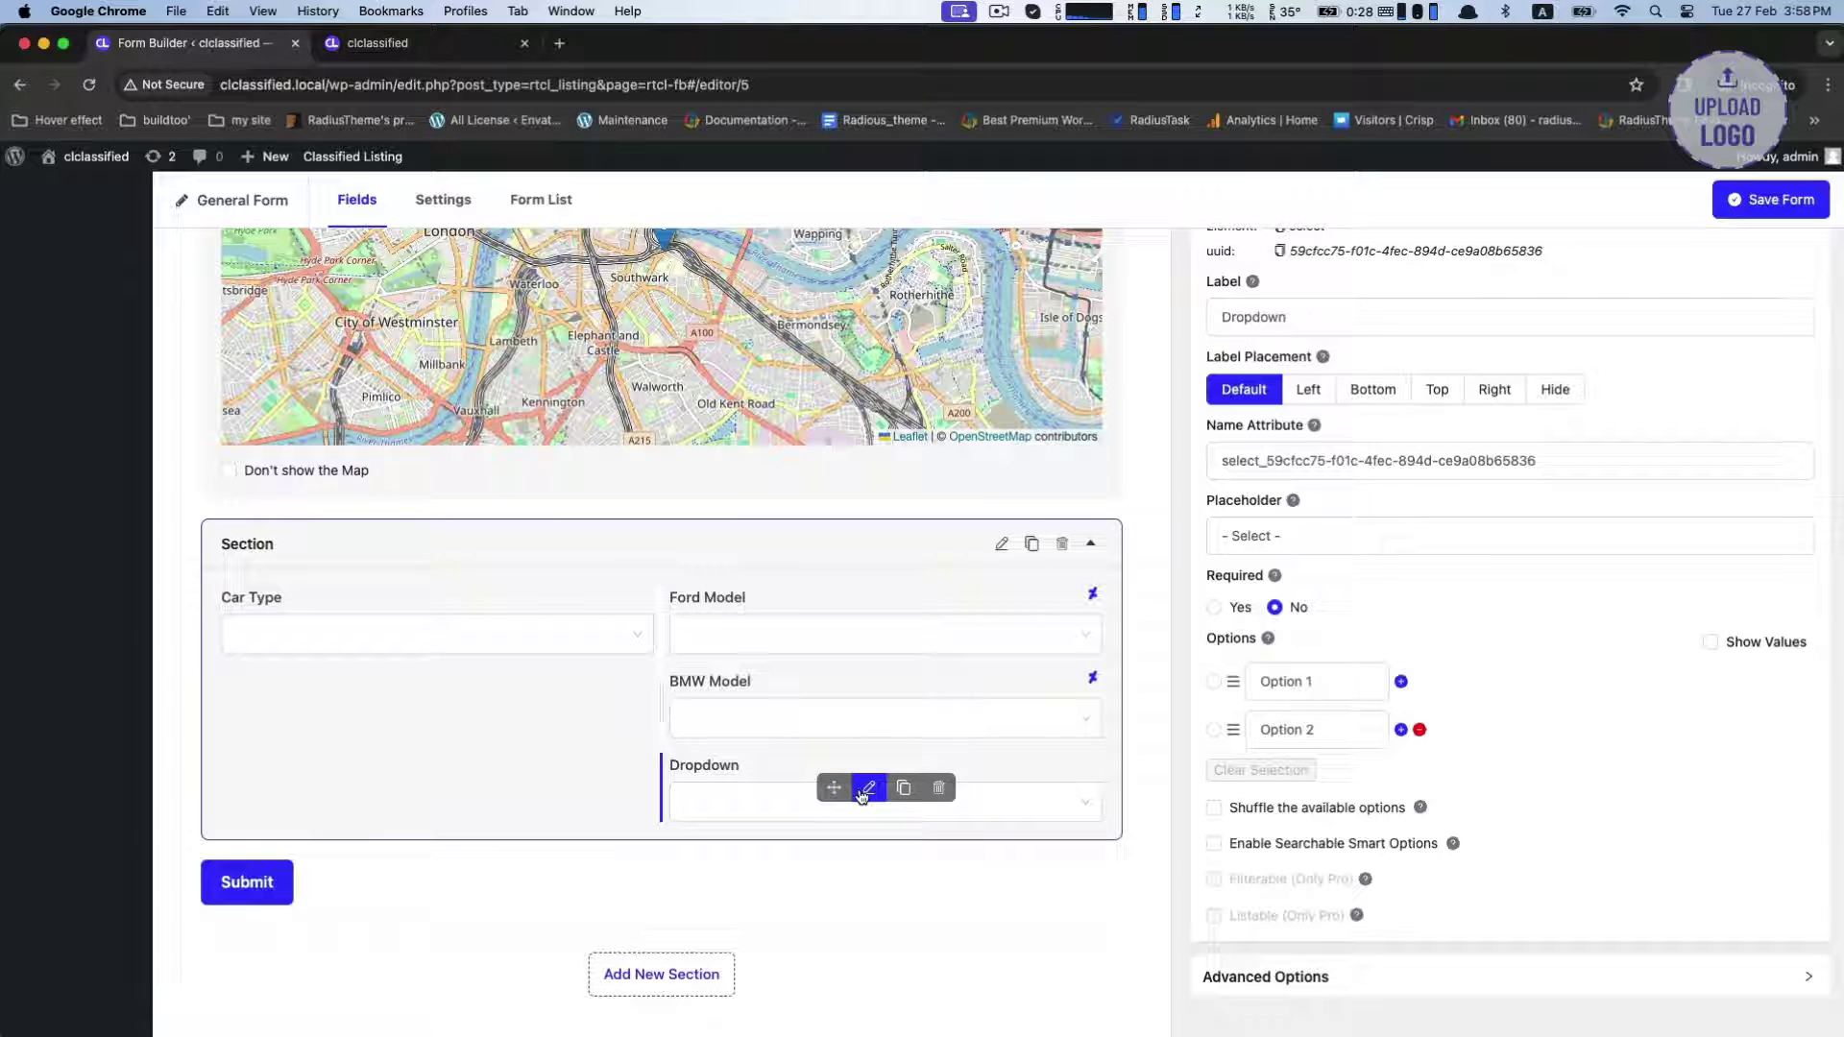
Label it 'Tesla Model', rename Option 1 to 'Model X' and delete Option 2.
click(1253, 317)
double_click(1254, 317)
text(Tesla Model)
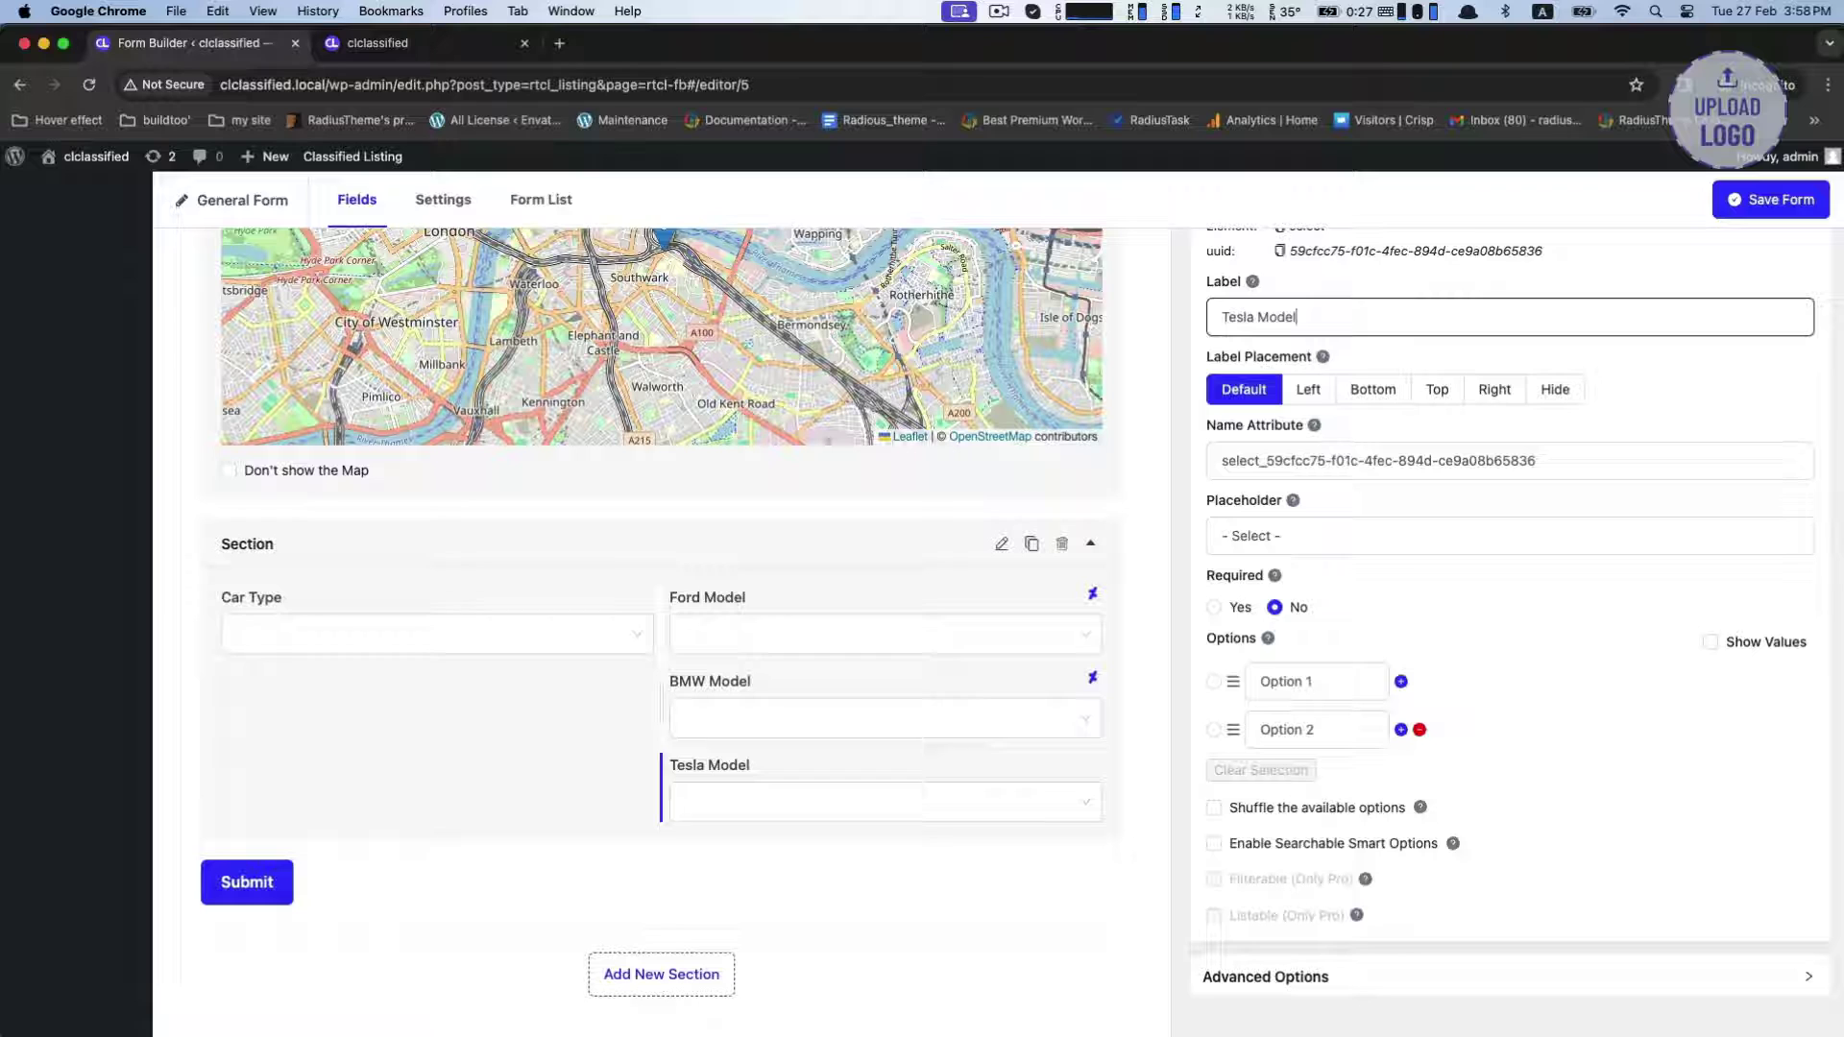
triple_click(1278, 684)
text(Model X)
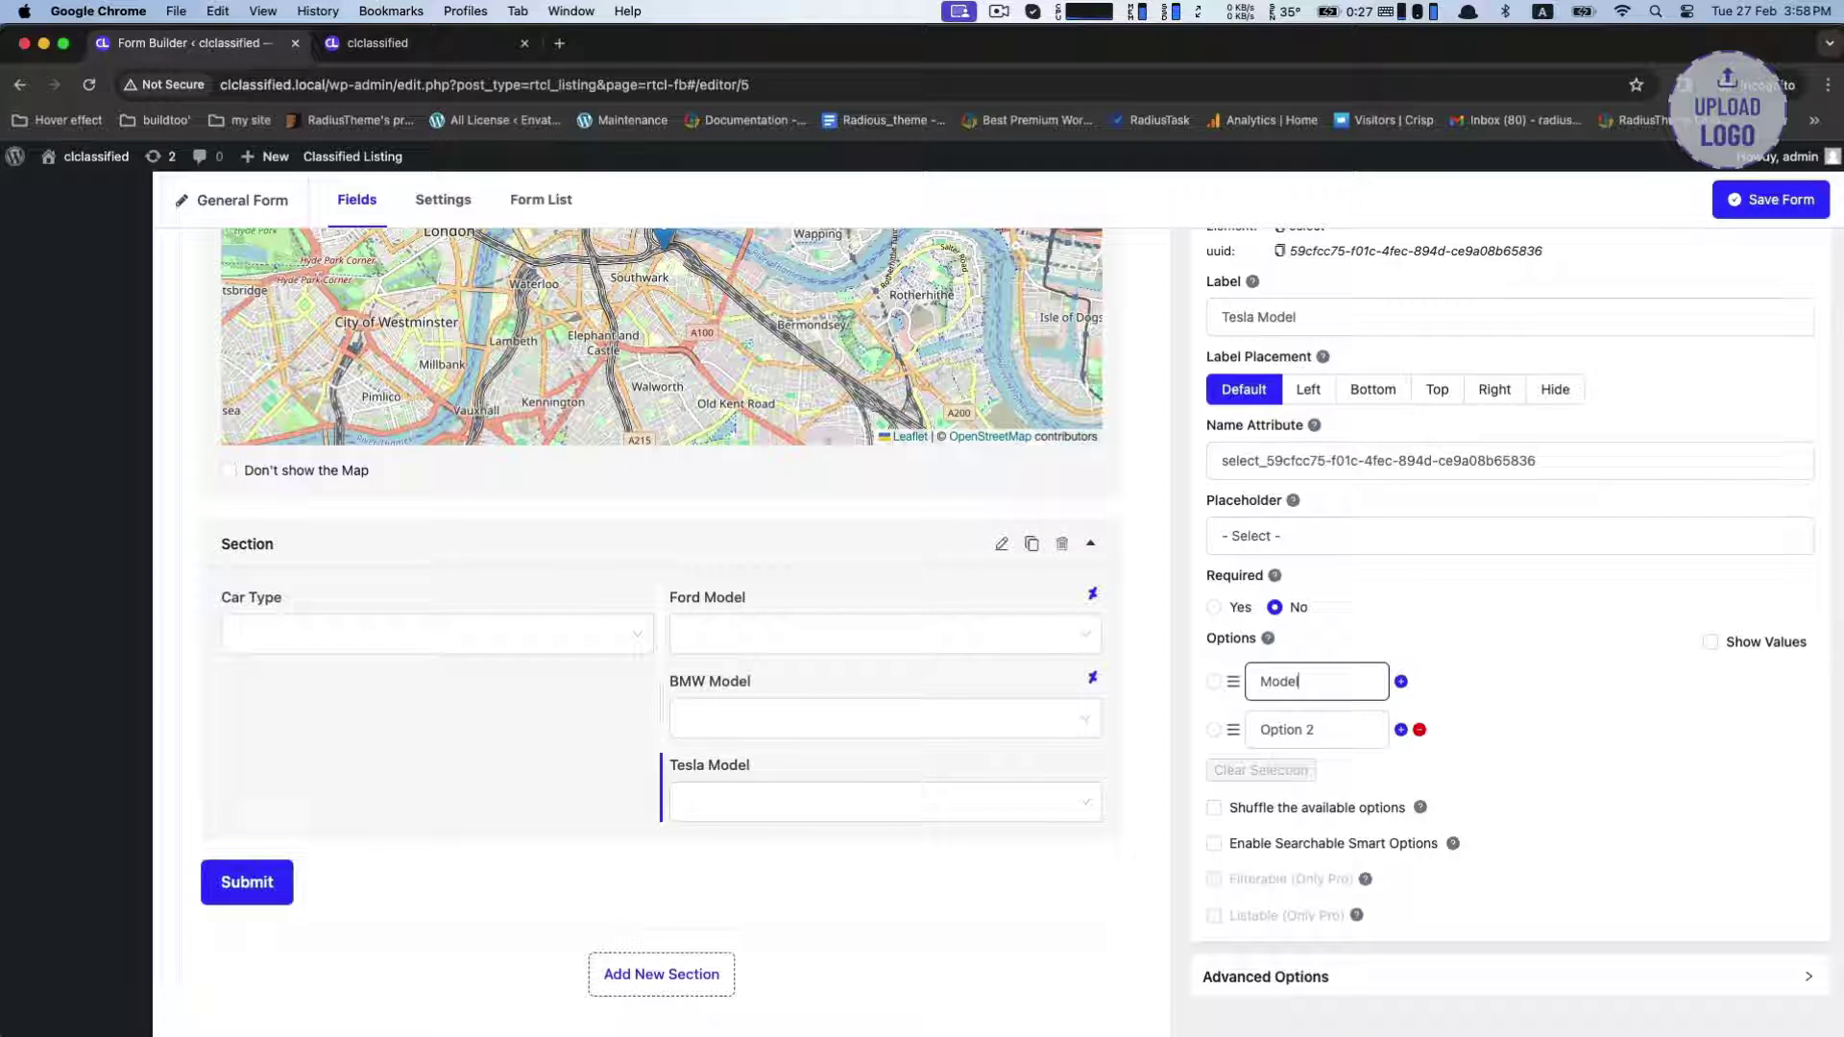
click(1418, 731)
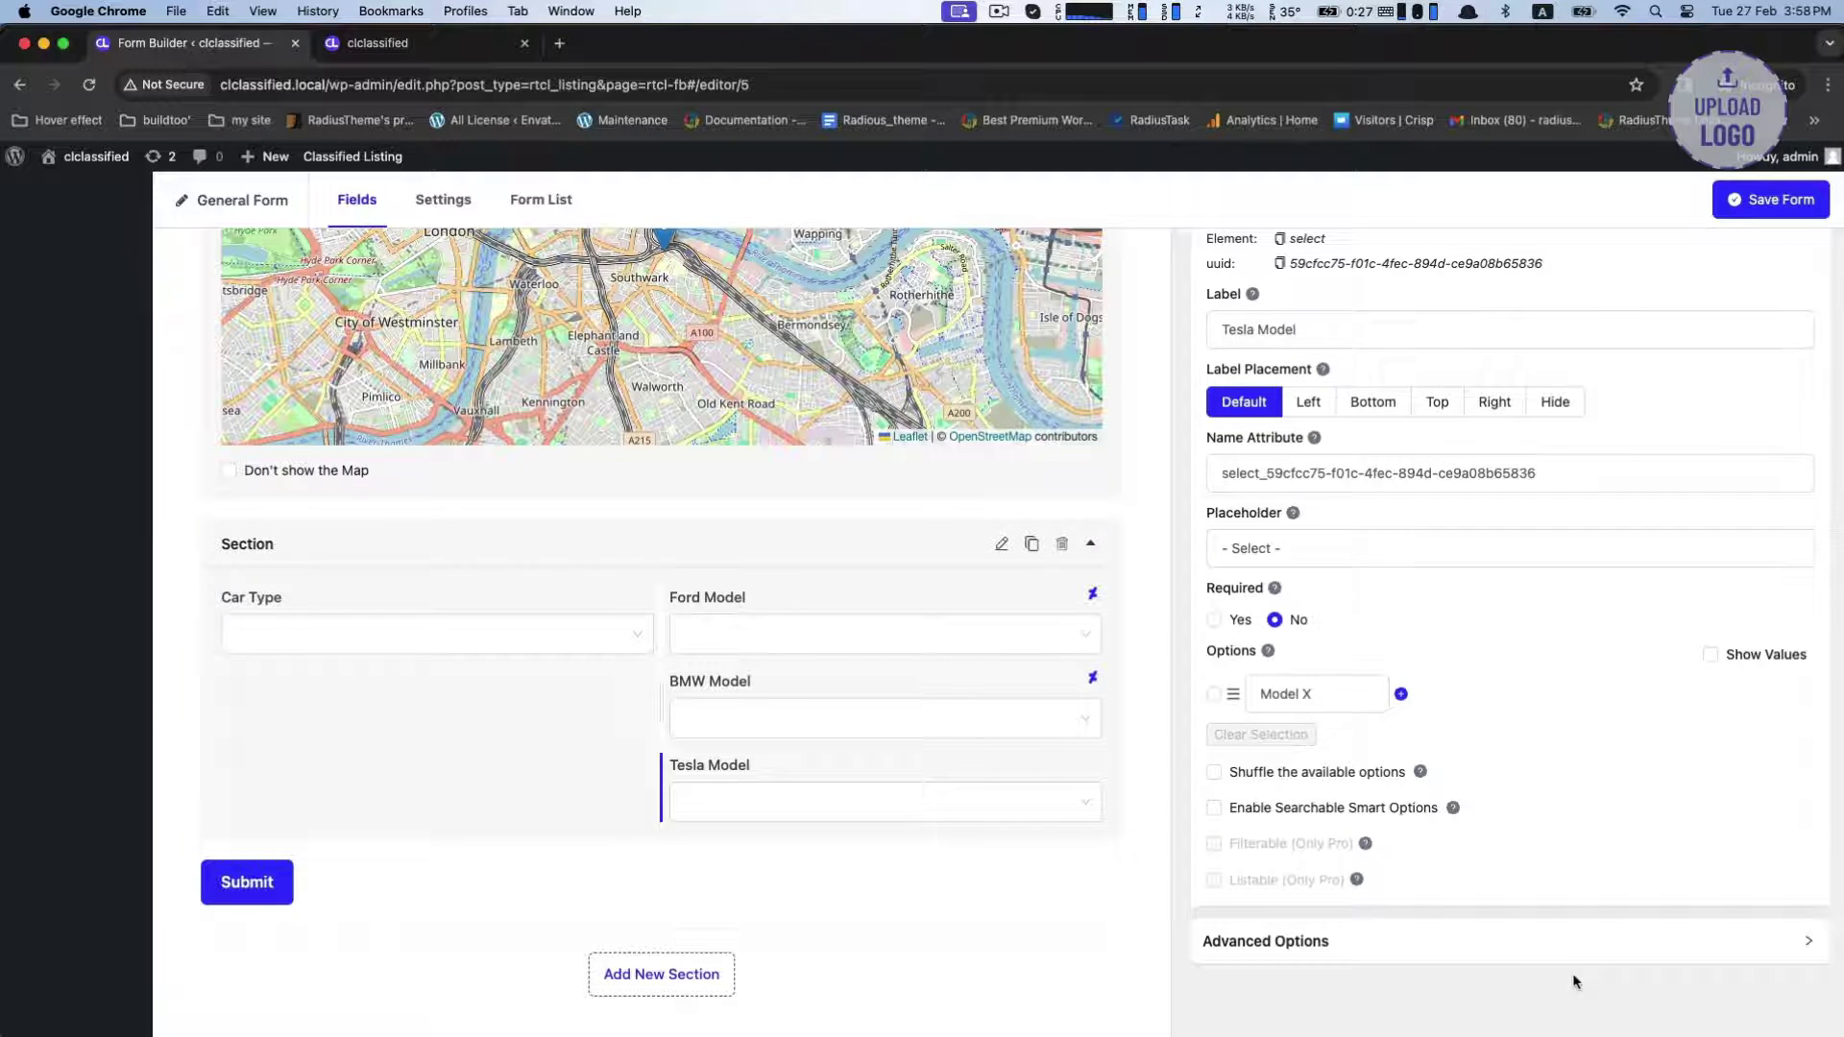
Enable conditional logic on Tesla Model with Car Type Equal Tesla, and save the form.
click(1578, 949)
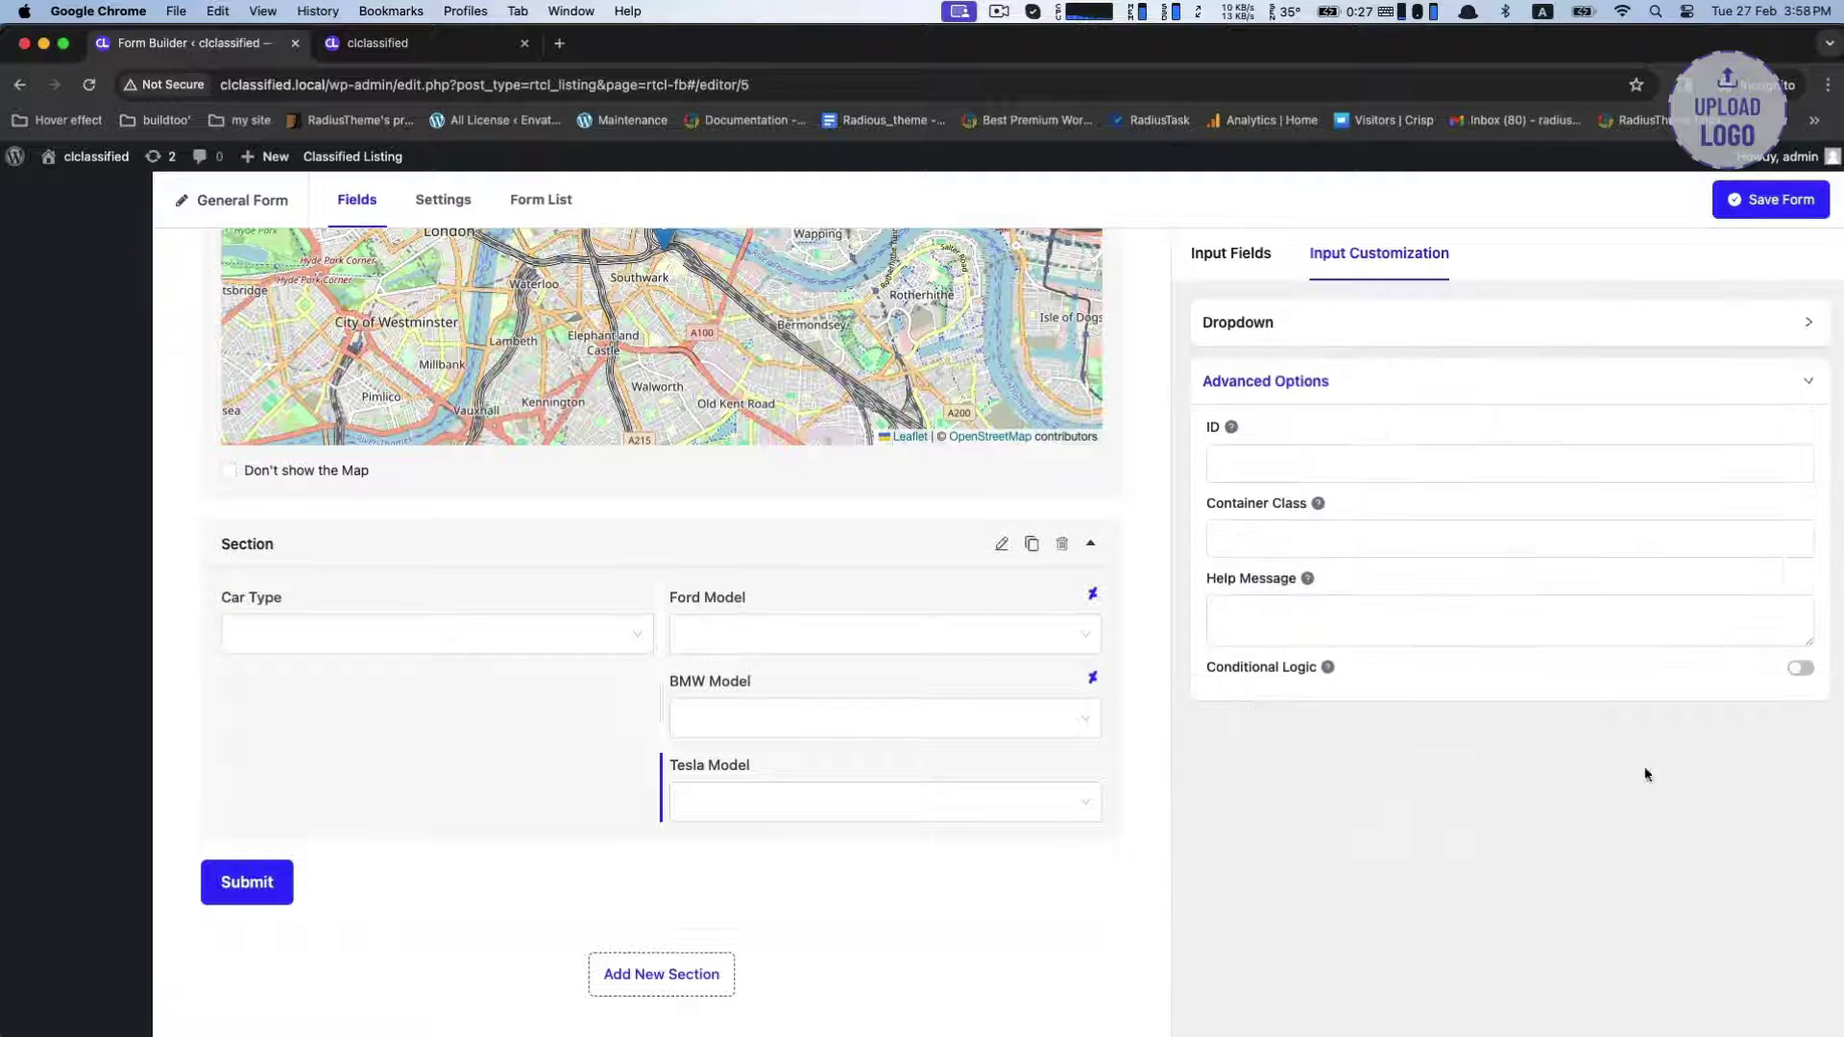
click(1803, 669)
click(1223, 771)
scroll(1247, 715, down, 5)
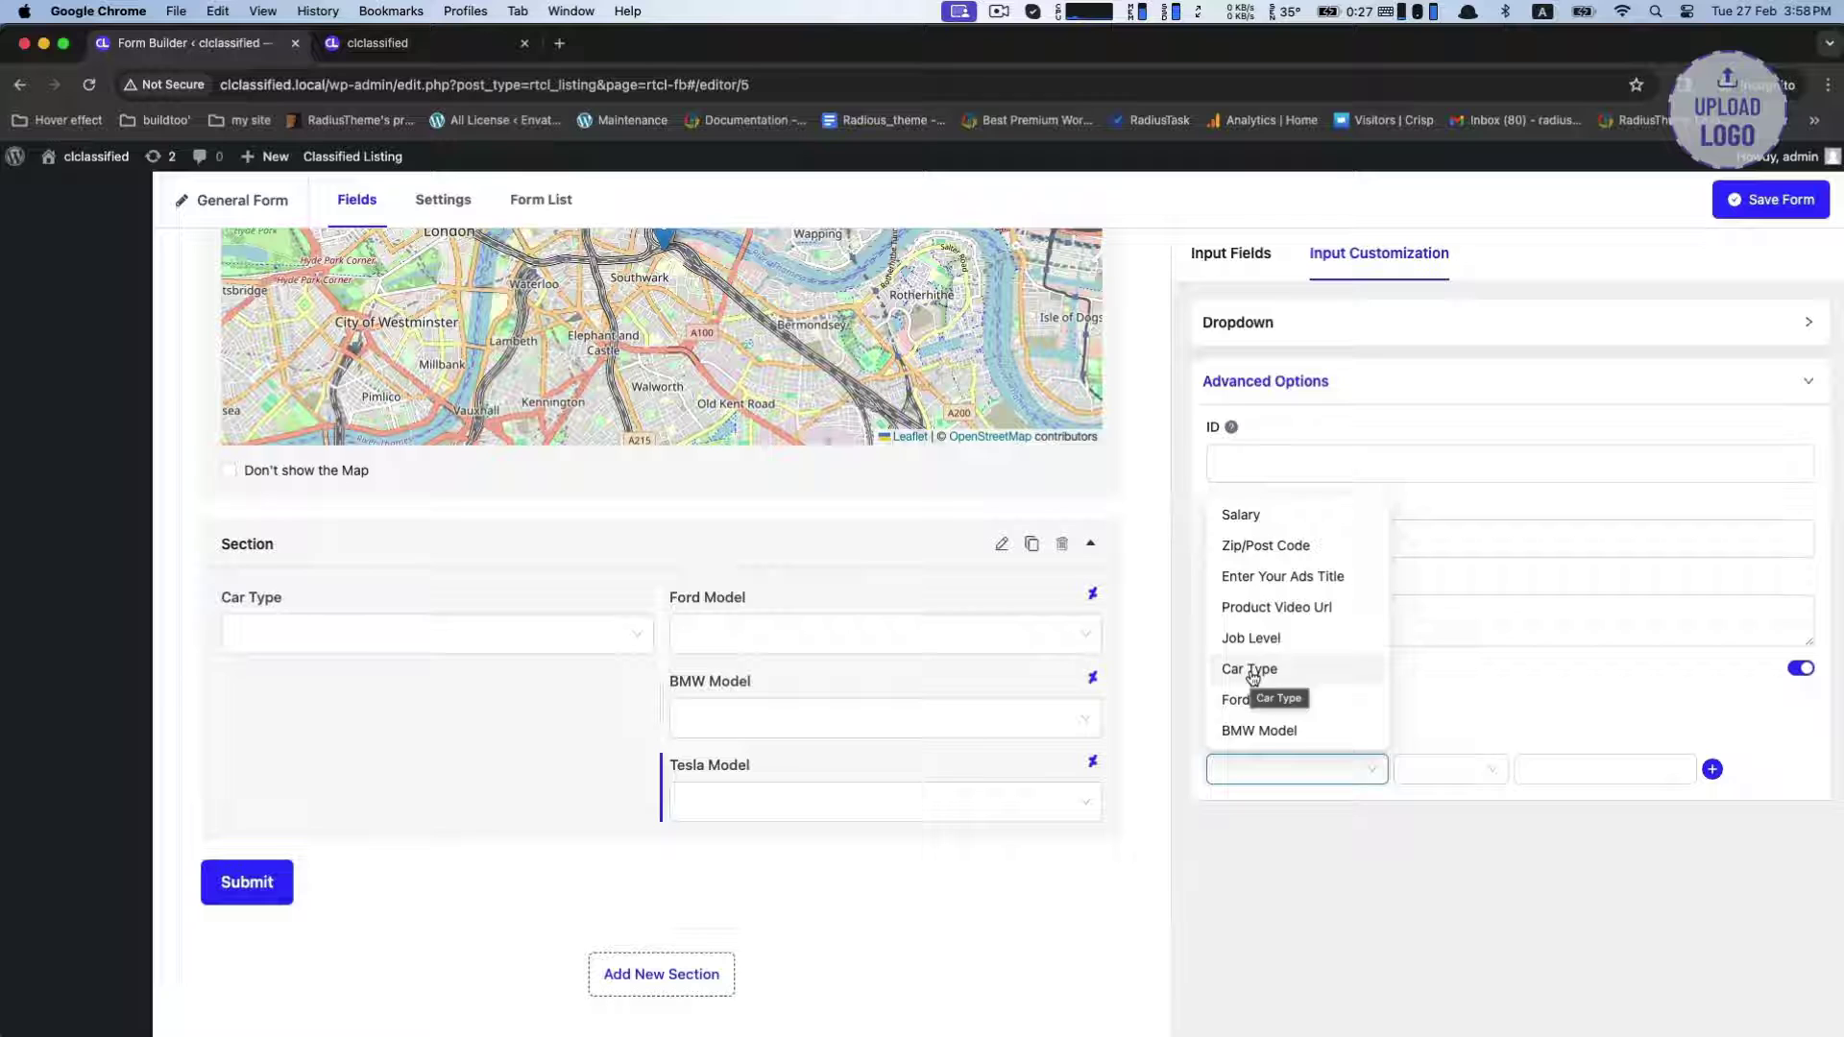
click(1251, 670)
click(1426, 769)
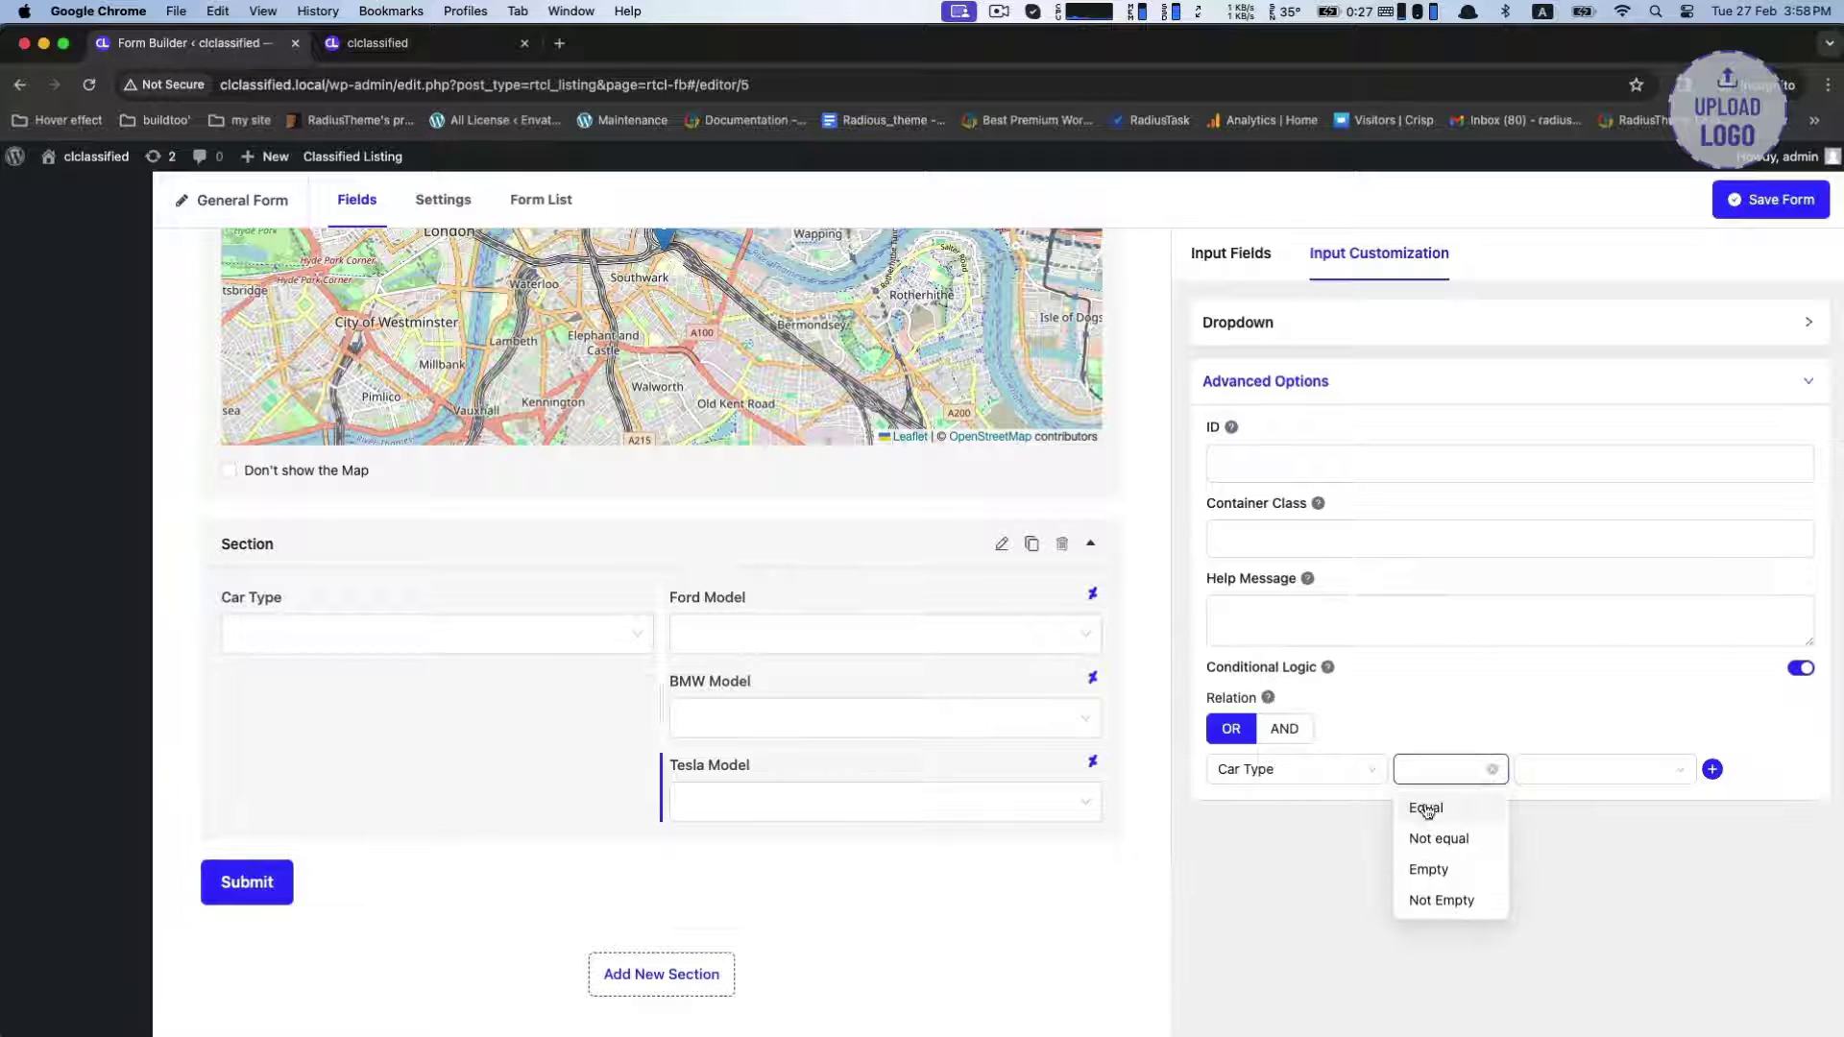
click(1427, 809)
click(1584, 769)
click(1552, 868)
click(1794, 195)
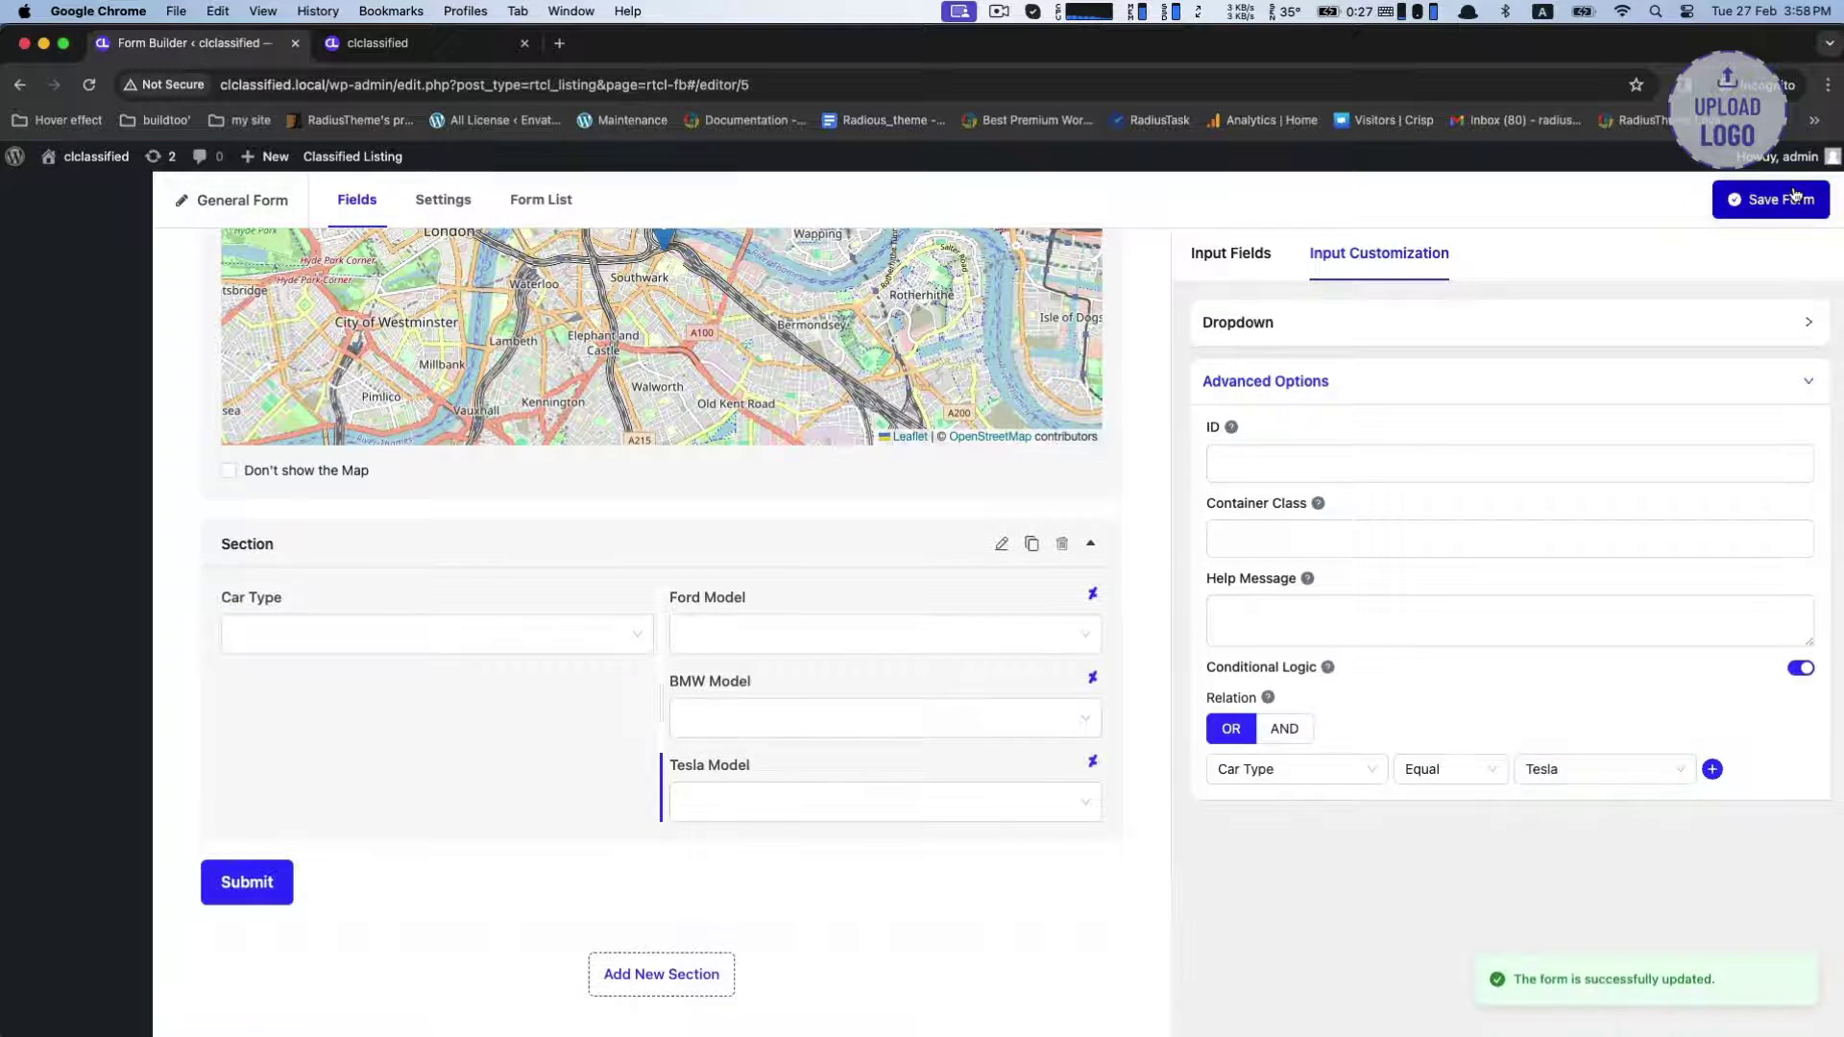
On the live site, open the General Form for a new ad and scroll to Car Type.
click(451, 44)
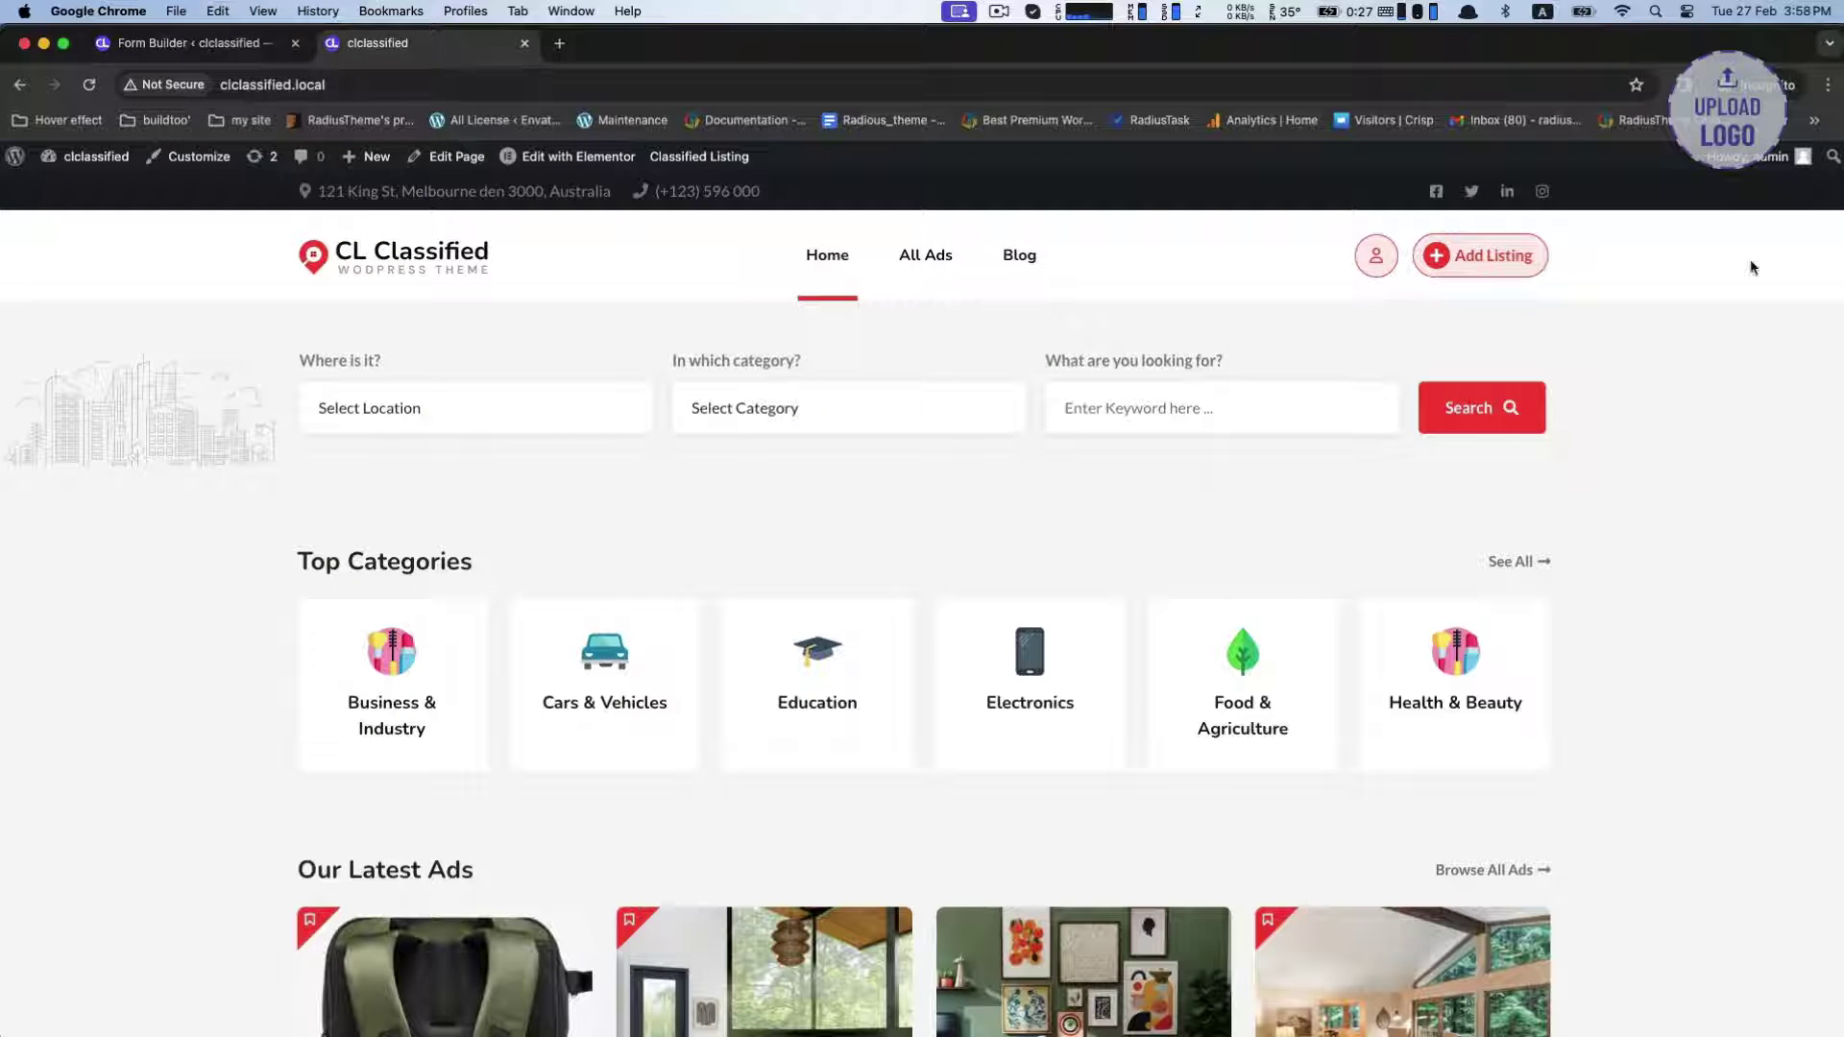
click(1450, 256)
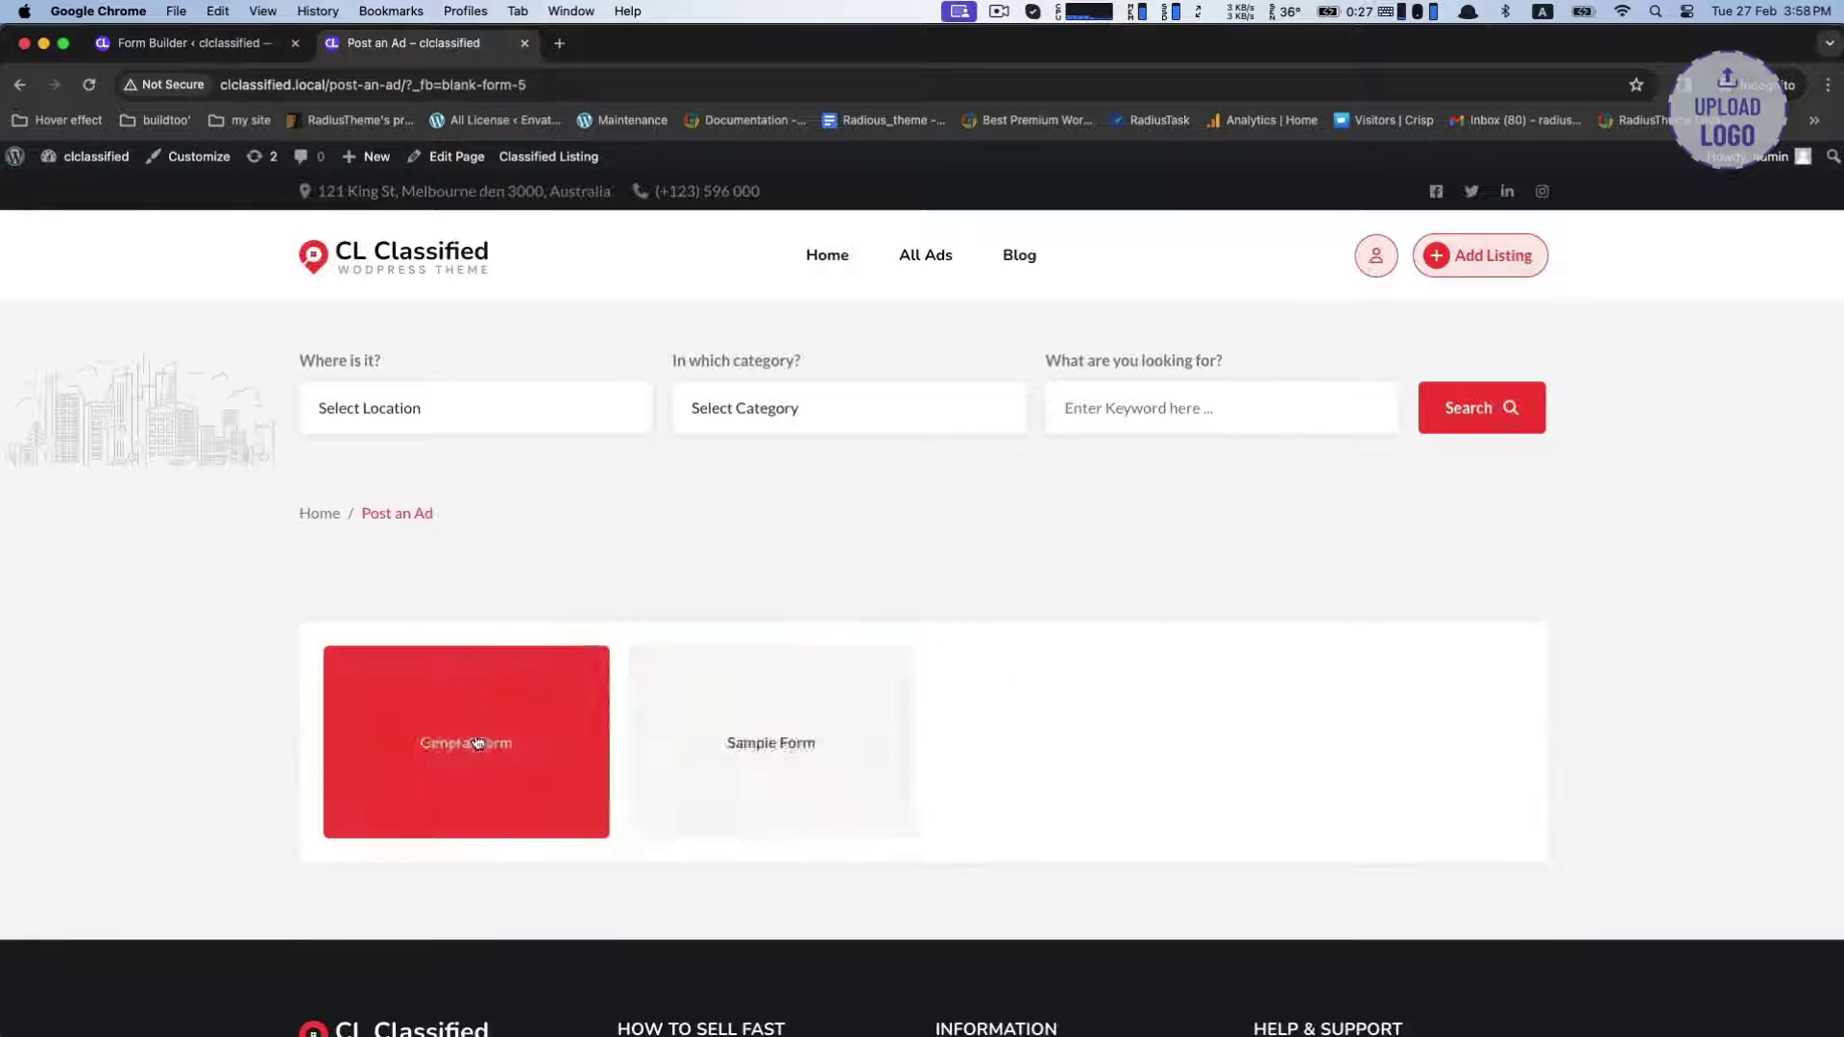
click(474, 732)
scroll(477, 734, down, 6)
scroll(477, 740, down, 4)
scroll(474, 735, down, 10)
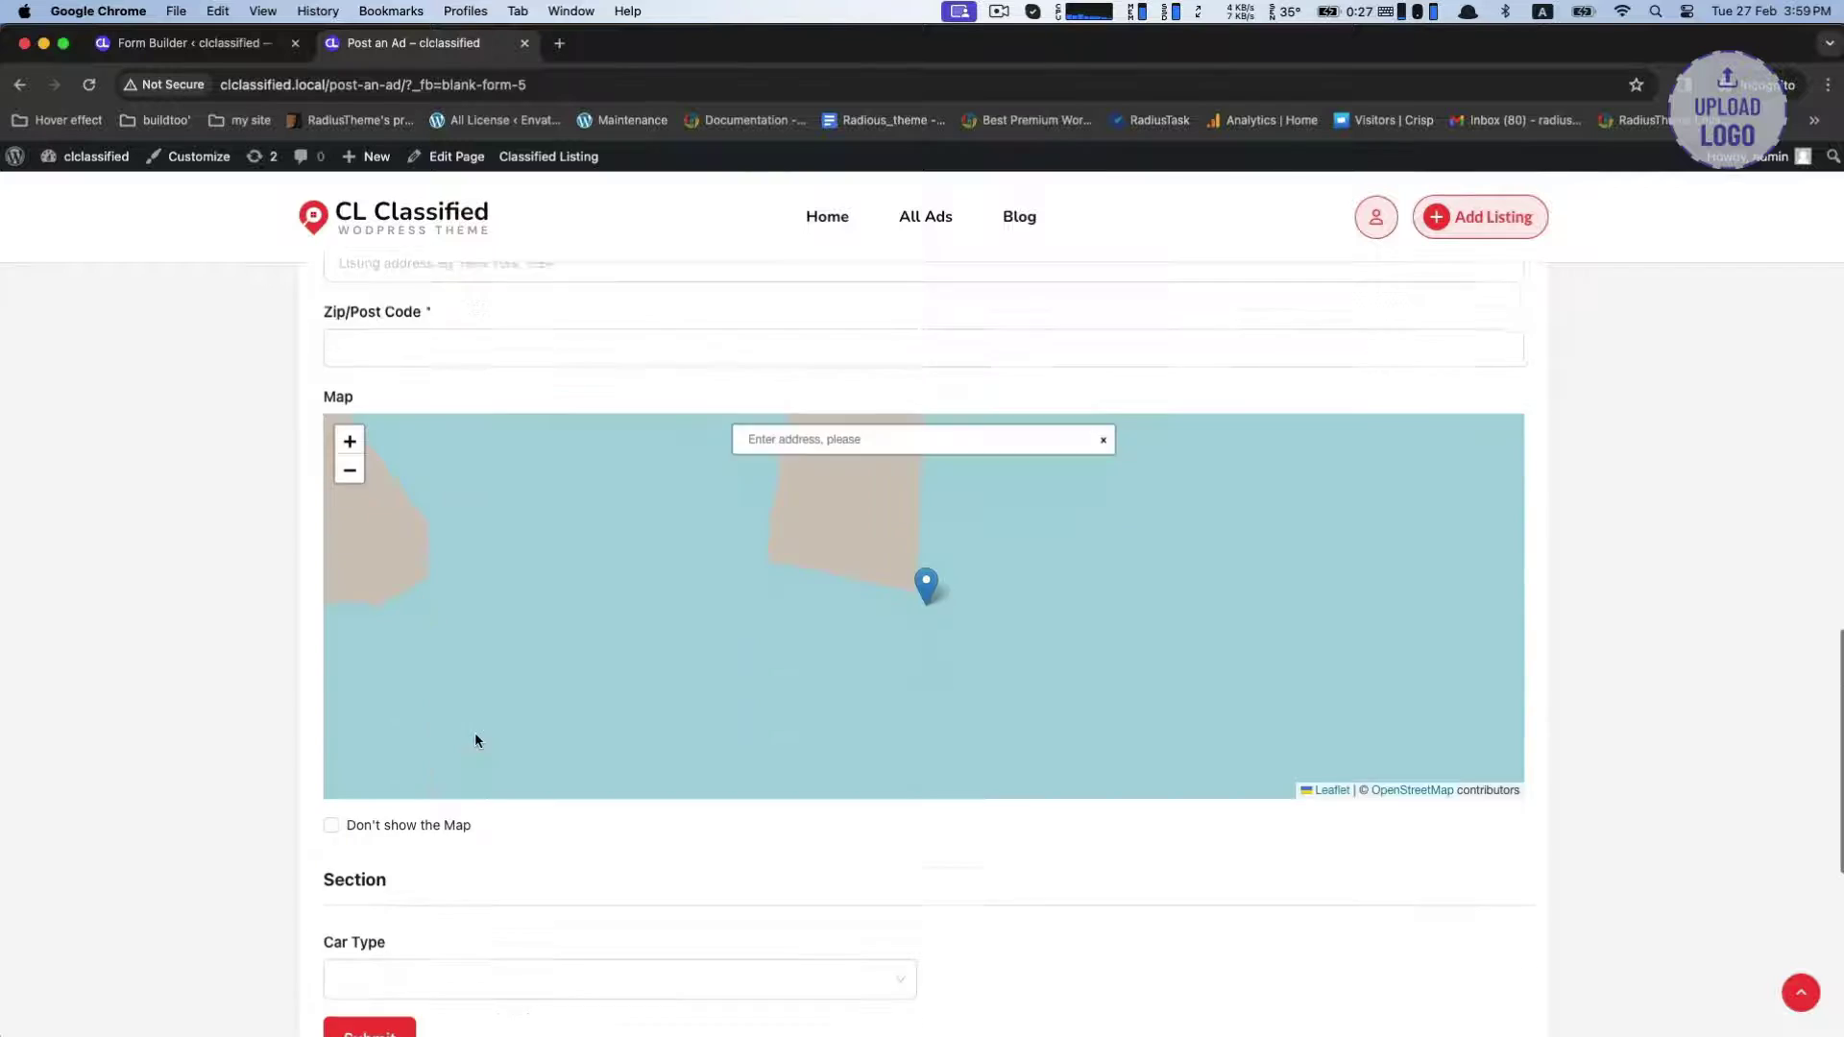
scroll(475, 735, down, 3)
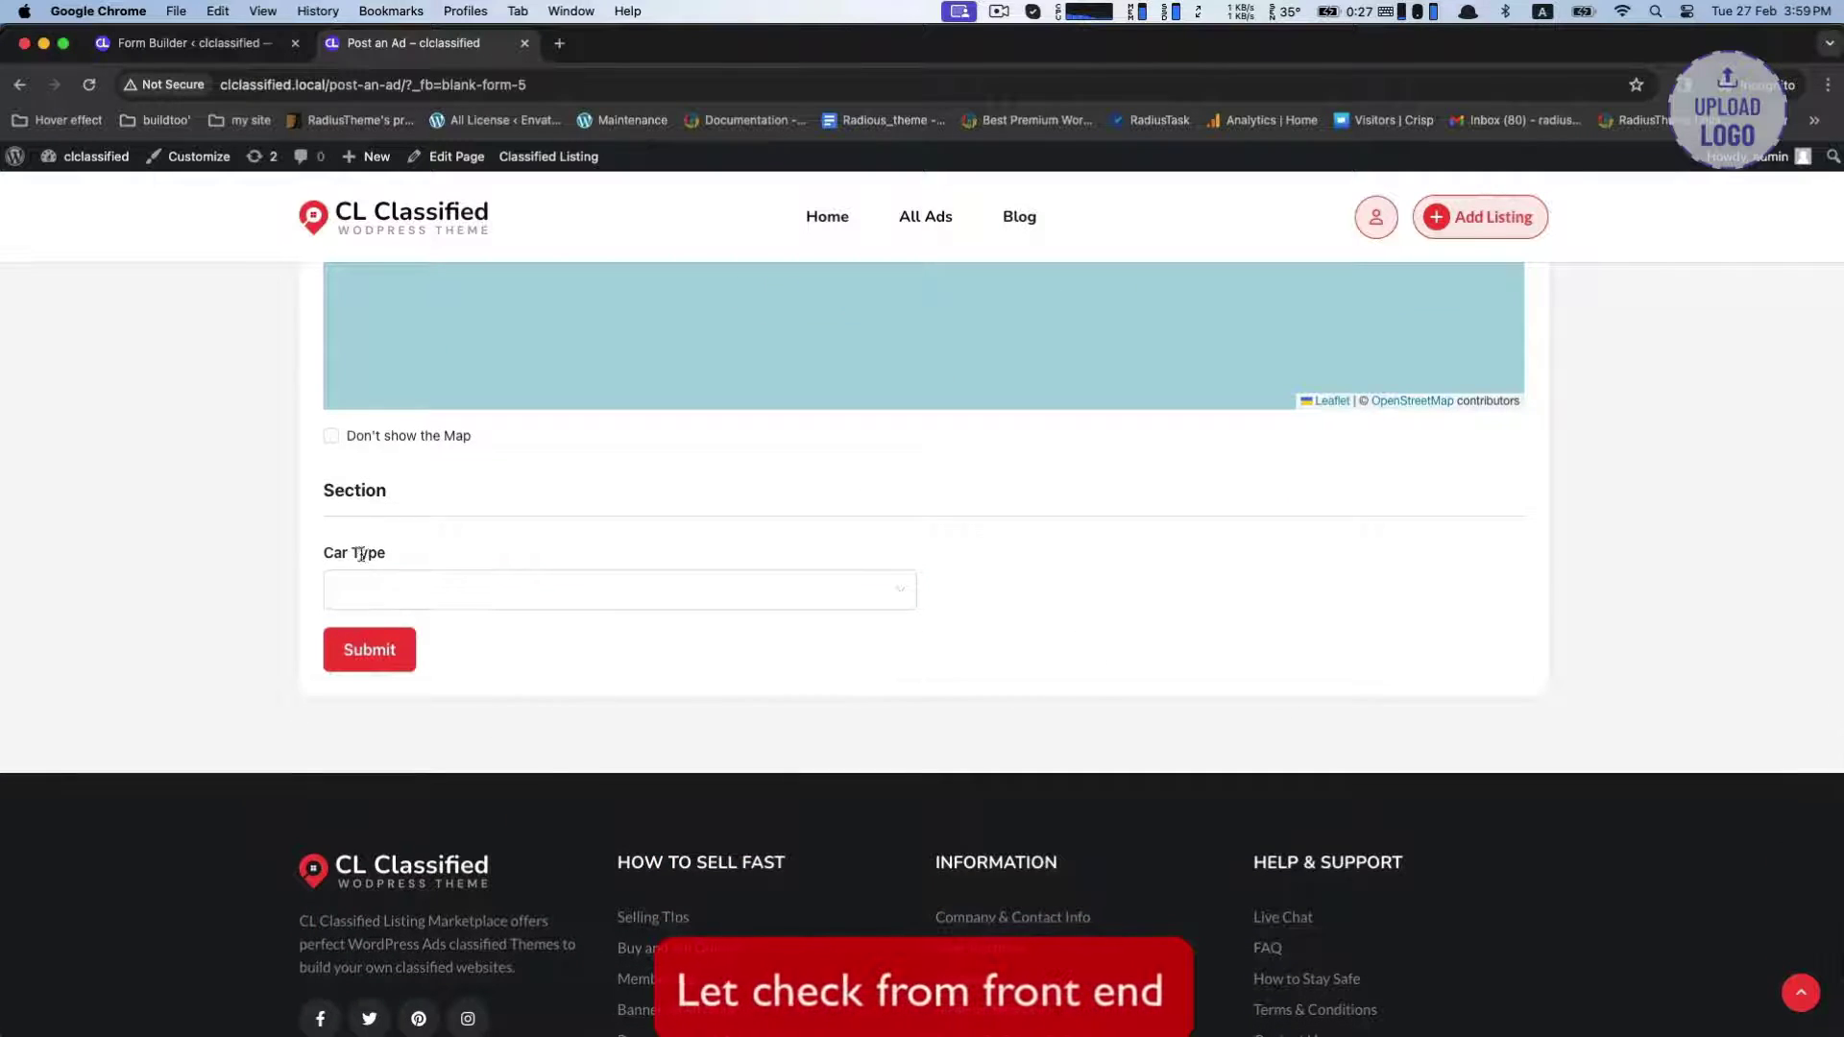
drag(316, 555, 453, 597)
Choose Ford as Car Type and check the Ford Model choices.
click(452, 597)
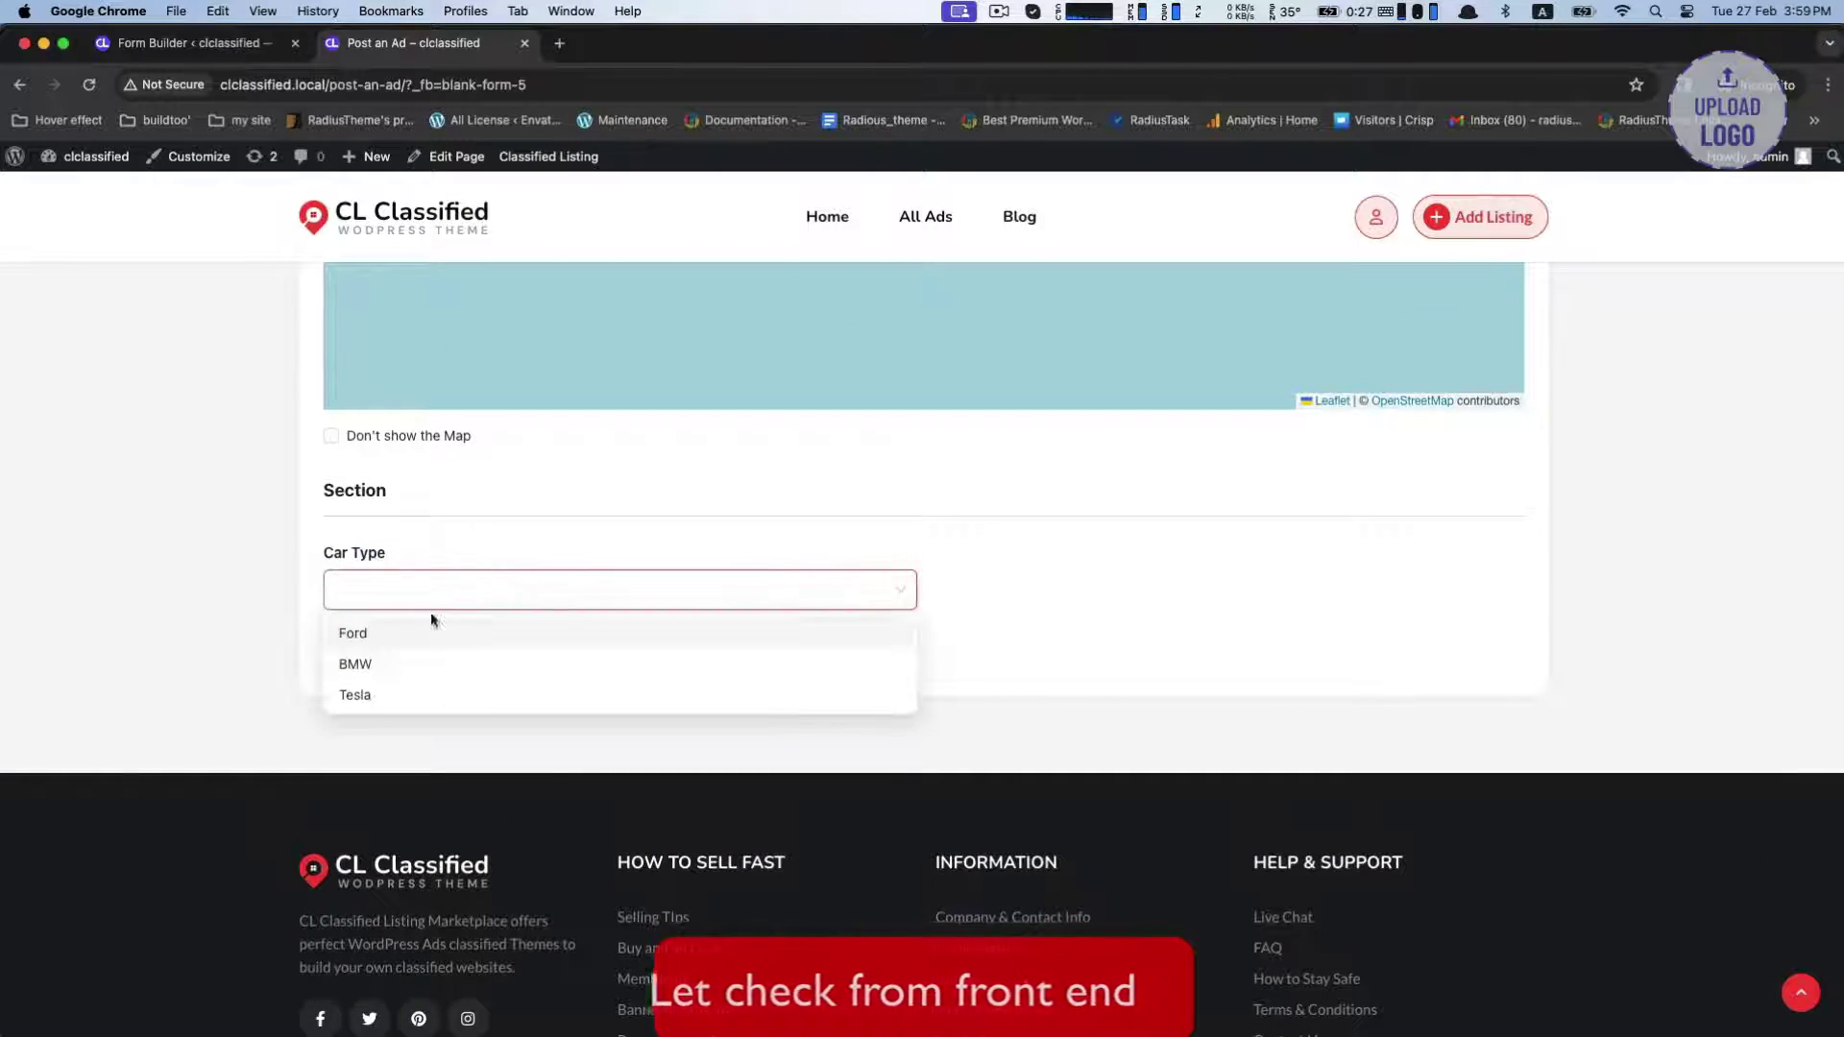
click(375, 633)
drag(931, 551, 1104, 600)
click(1104, 600)
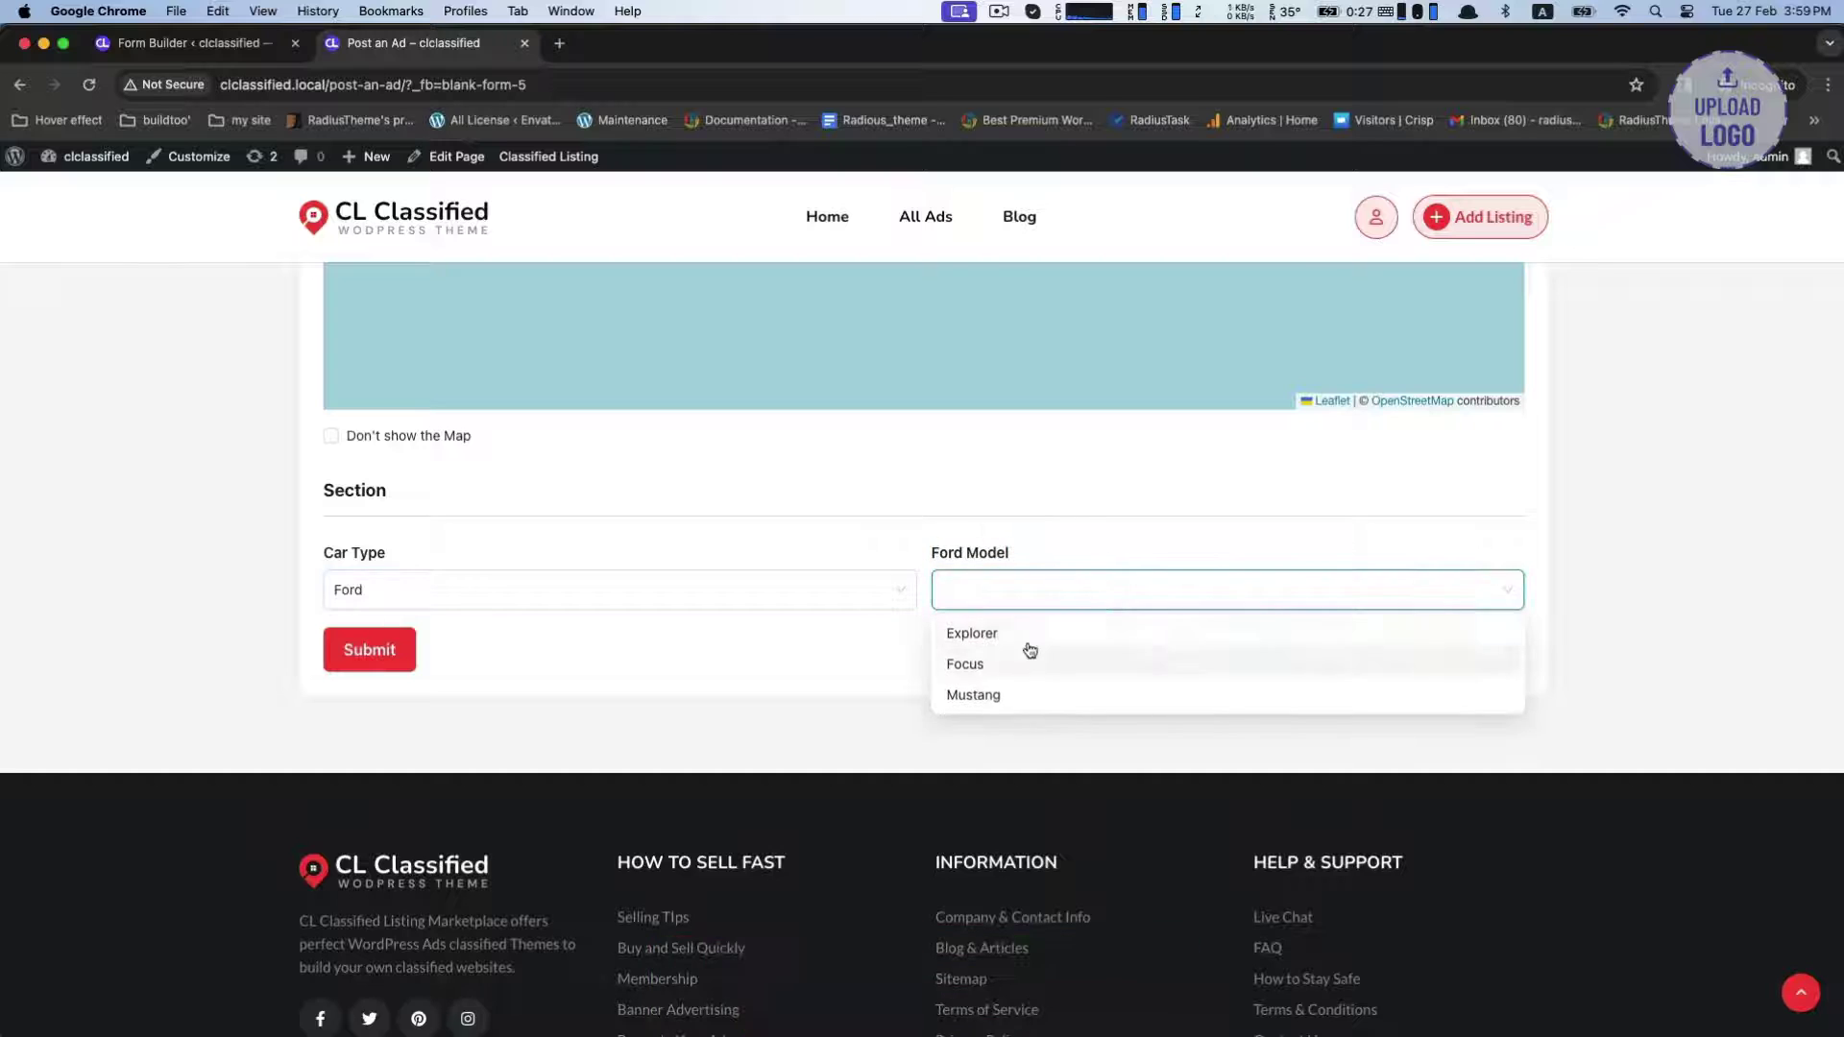
Switch Car Type to BMW and check the BMW Model choices.
click(646, 595)
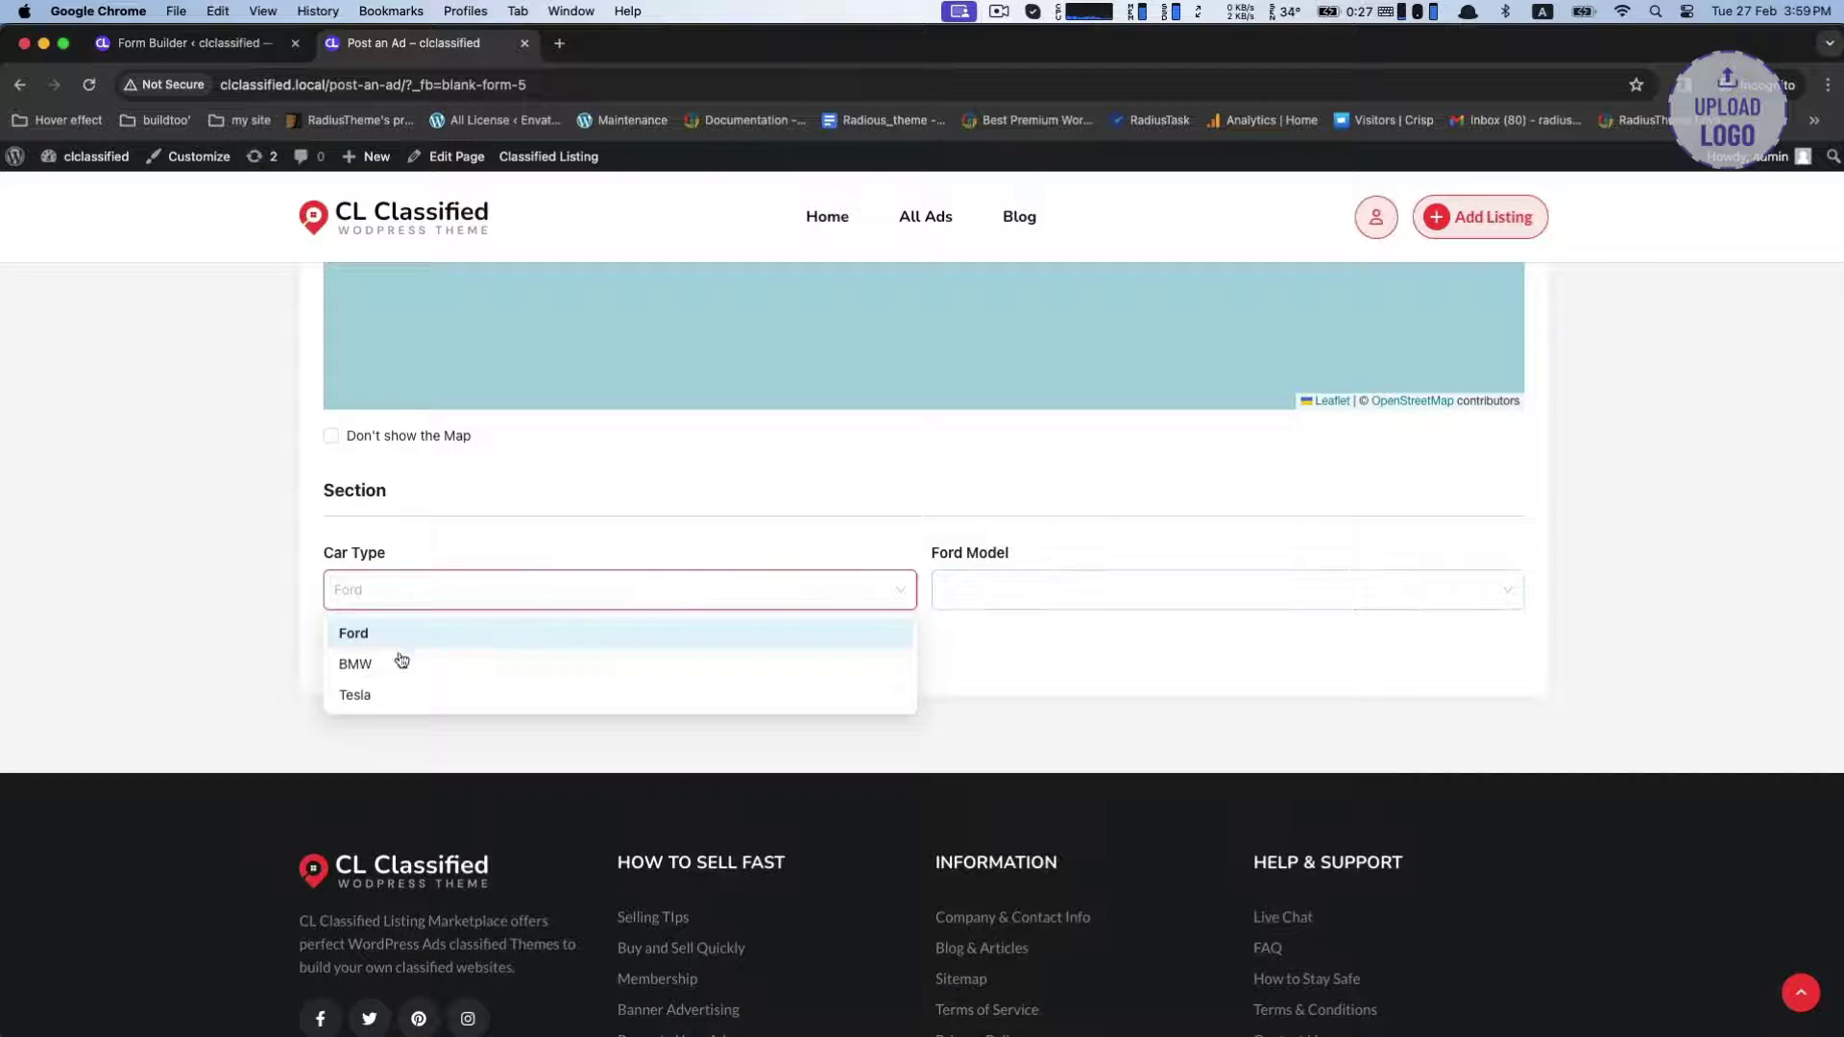
click(365, 660)
drag(931, 552, 1016, 584)
click(1016, 584)
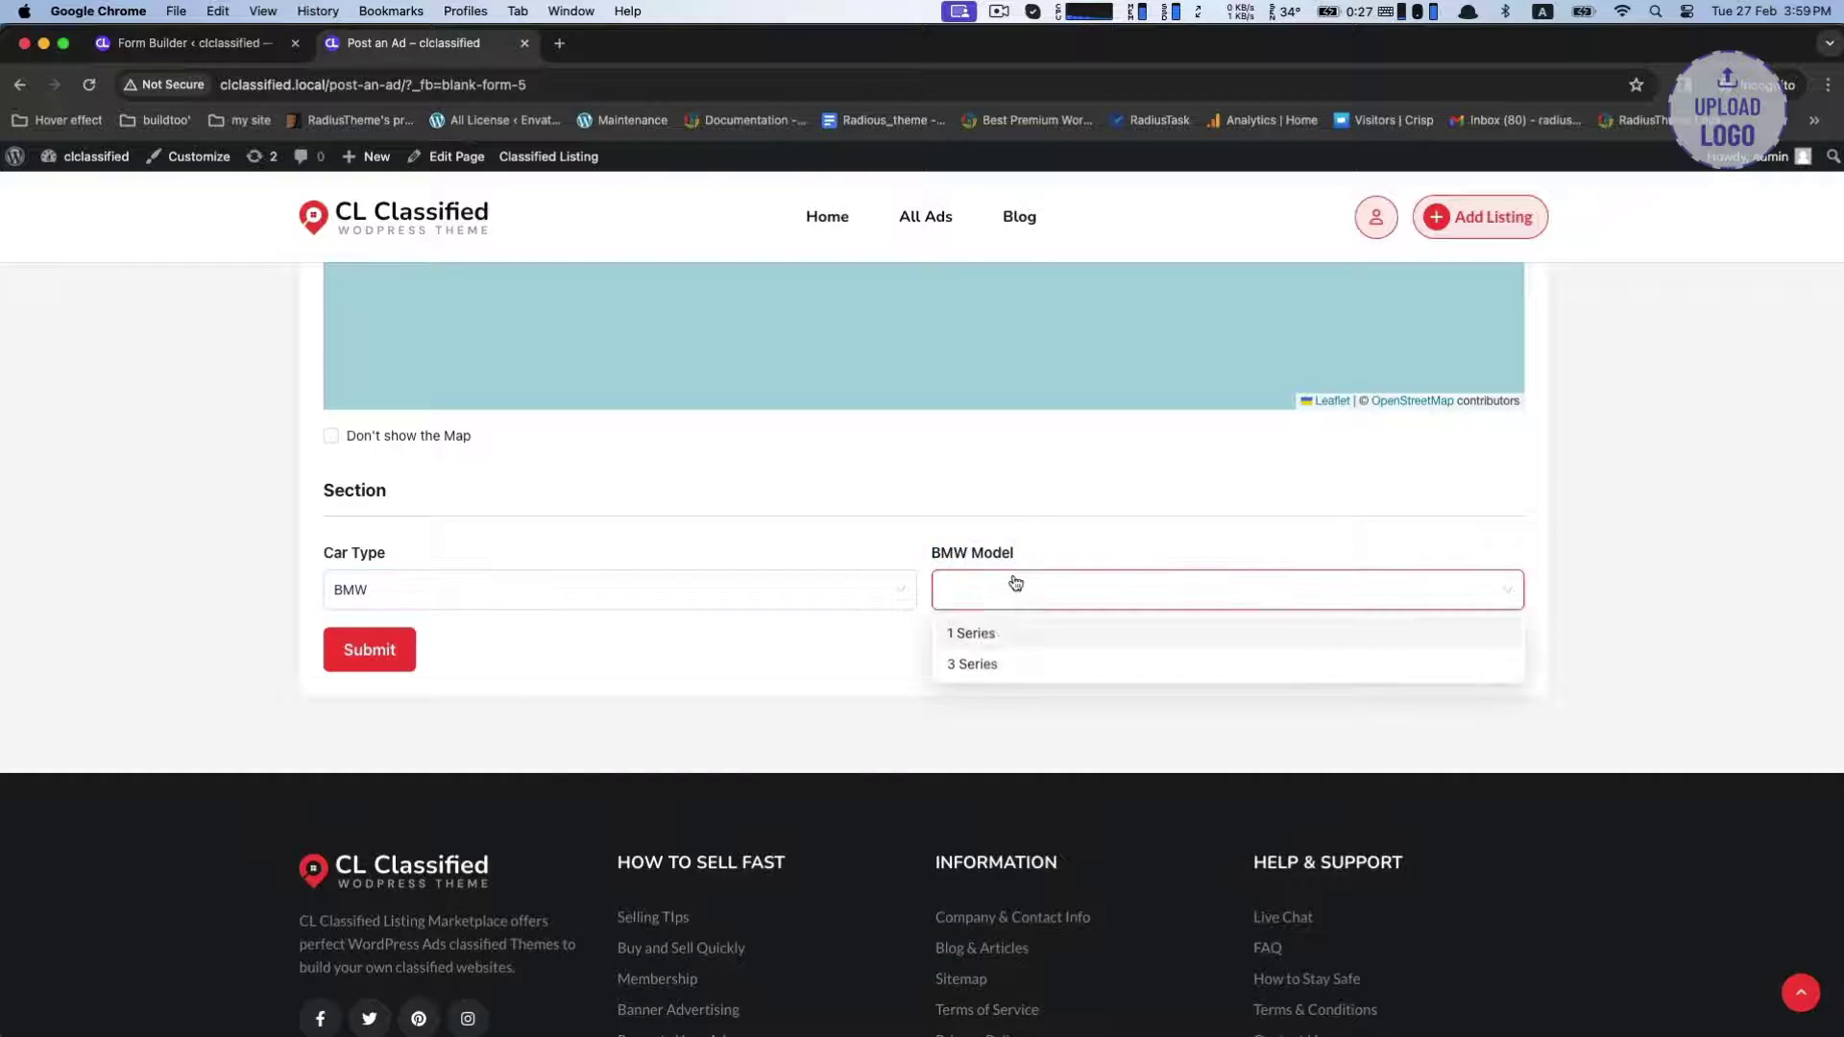
Switch Car Type to Tesla and check the Tesla Model choices.
click(641, 596)
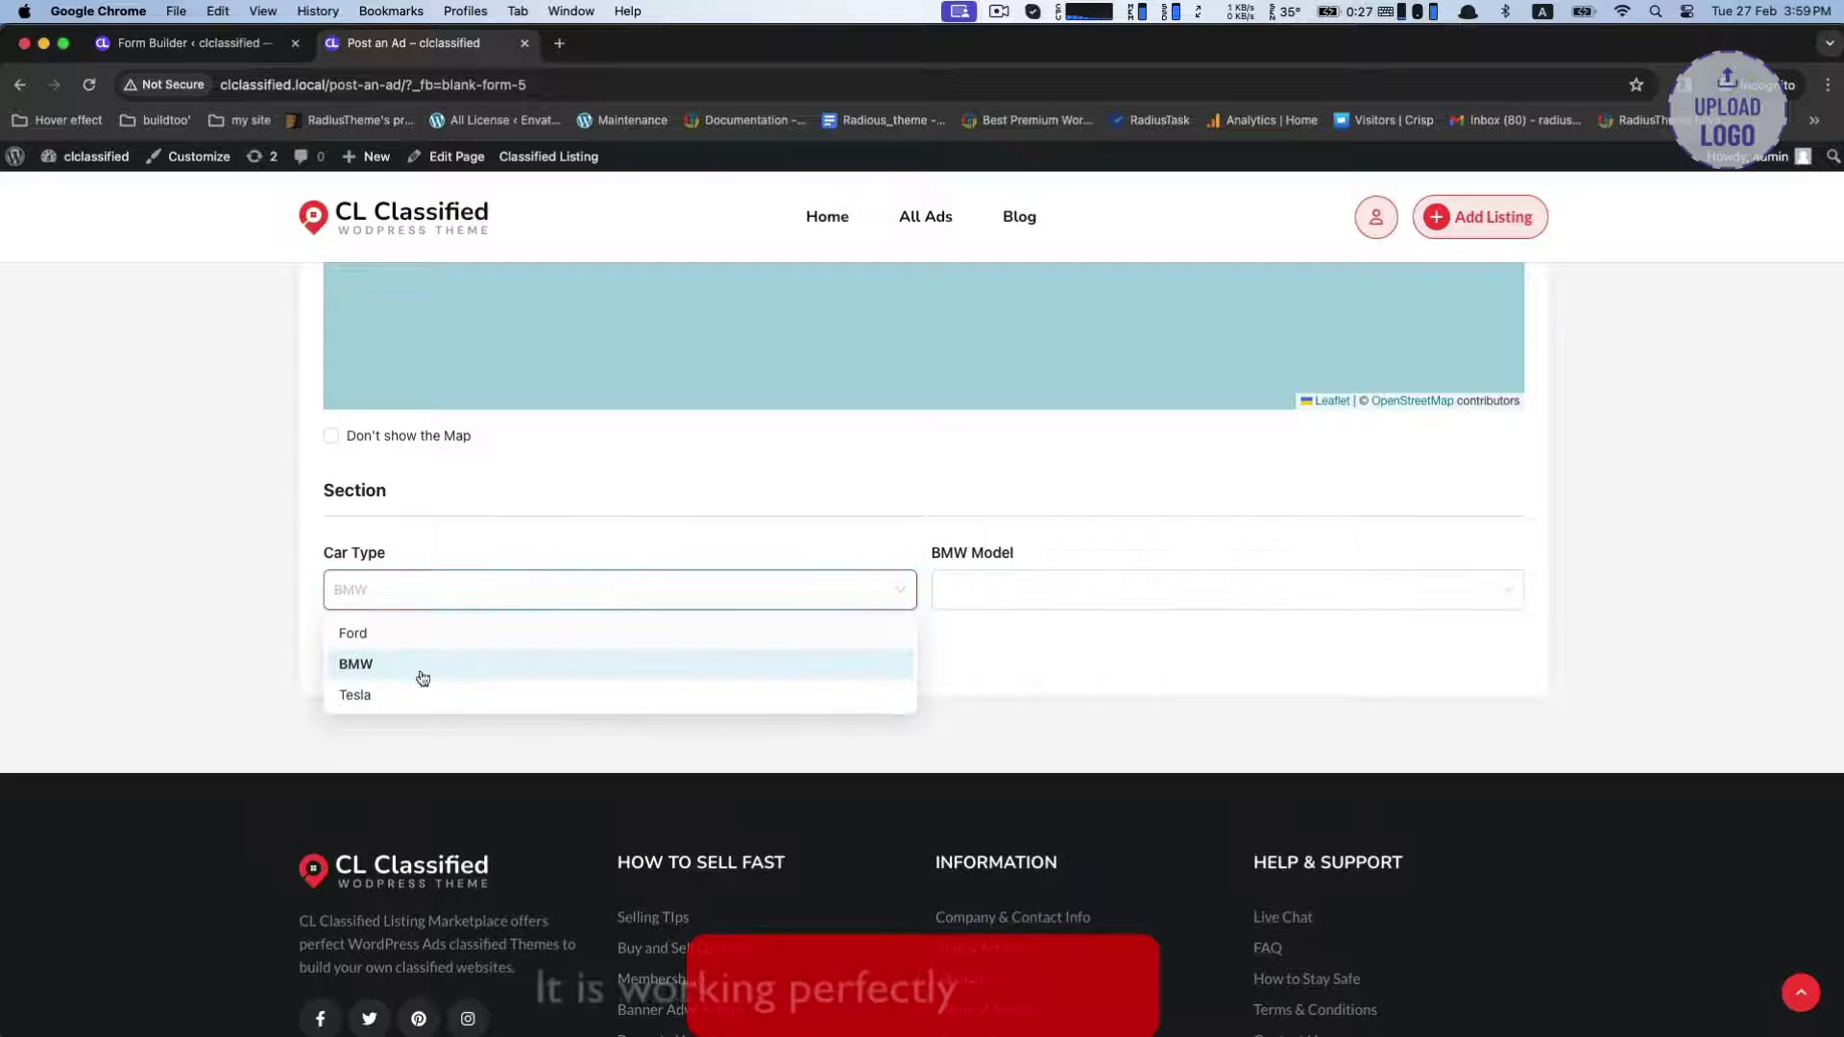
click(363, 692)
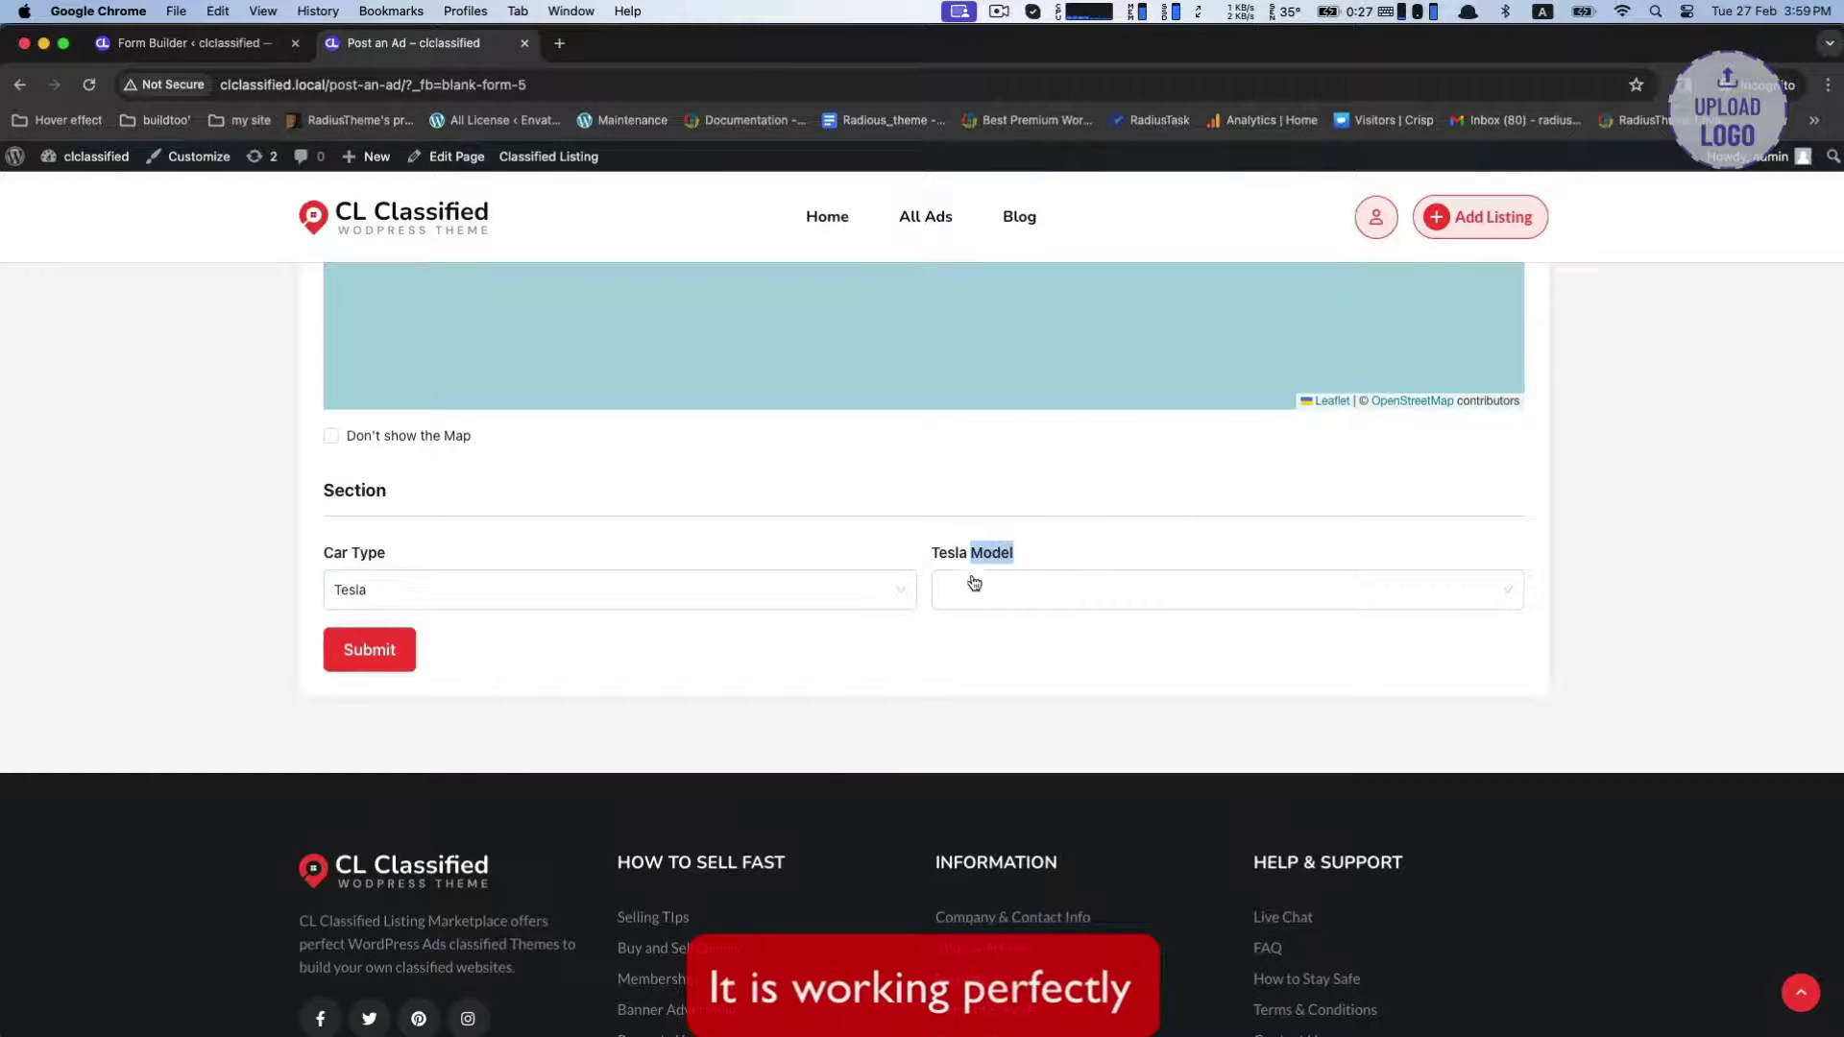
click(973, 583)
click(765, 645)
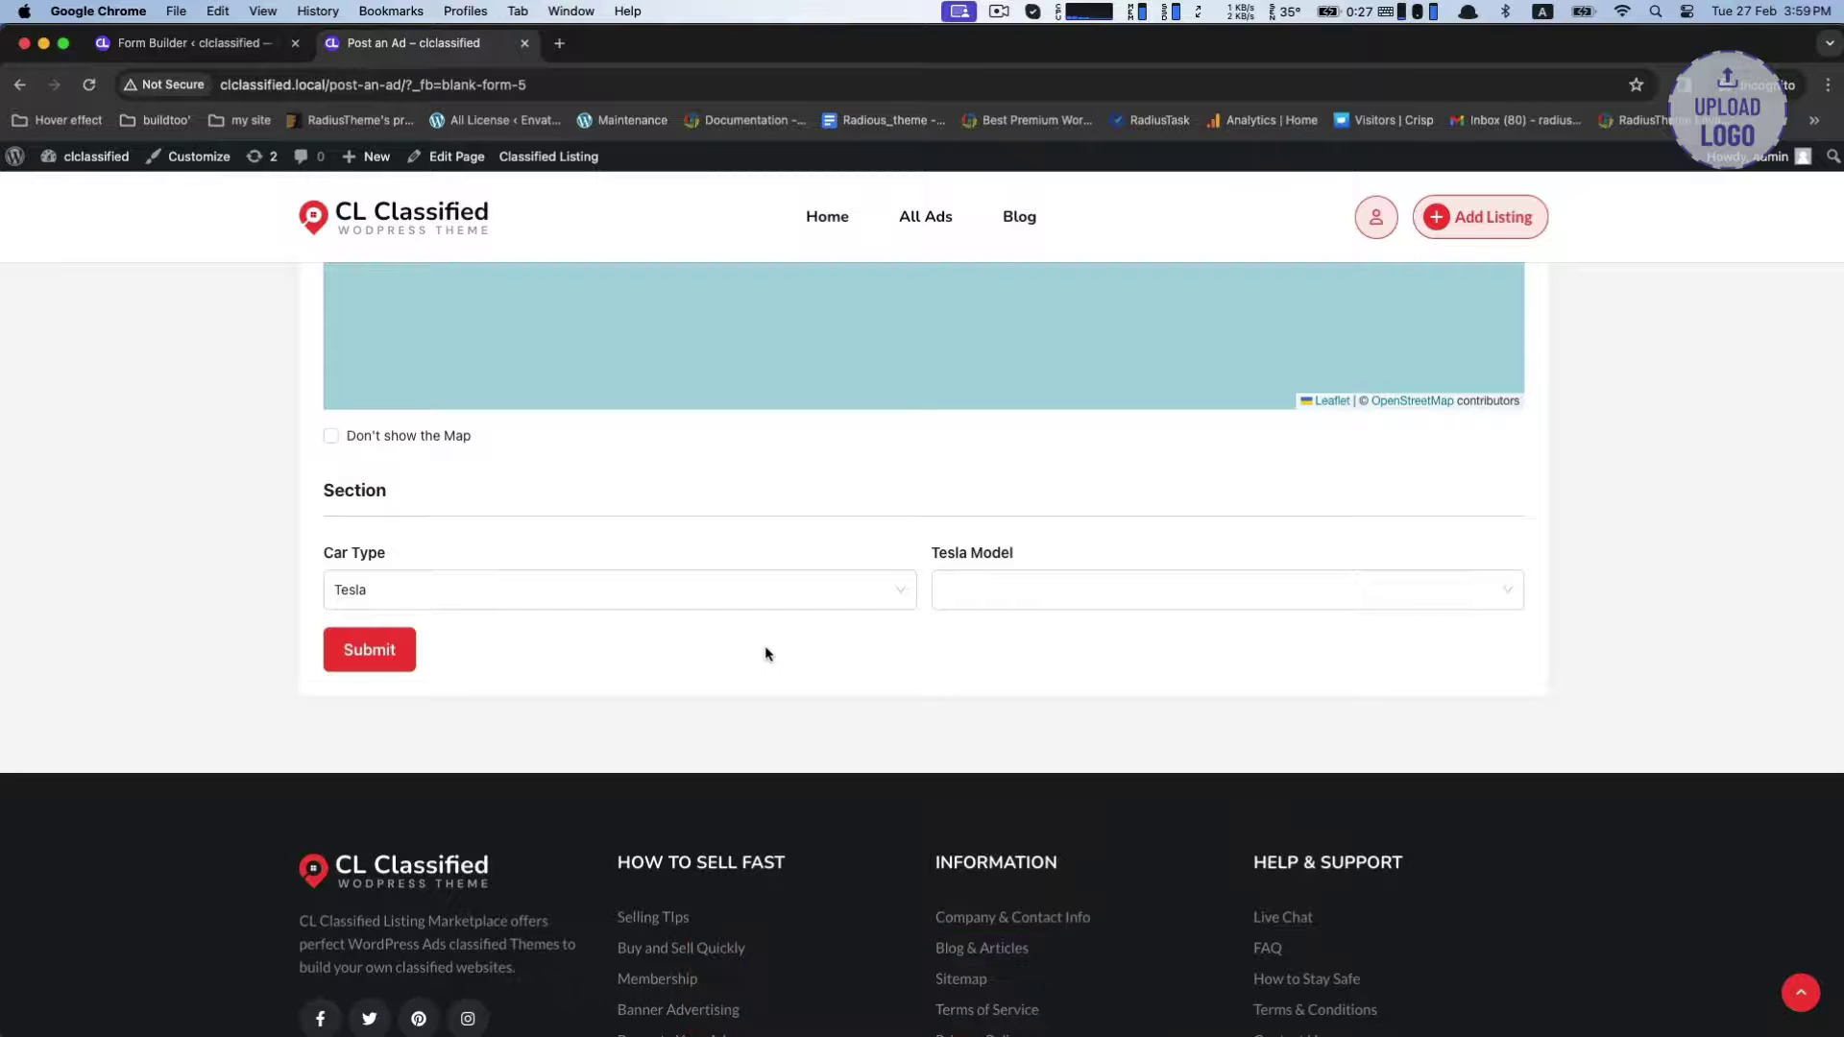